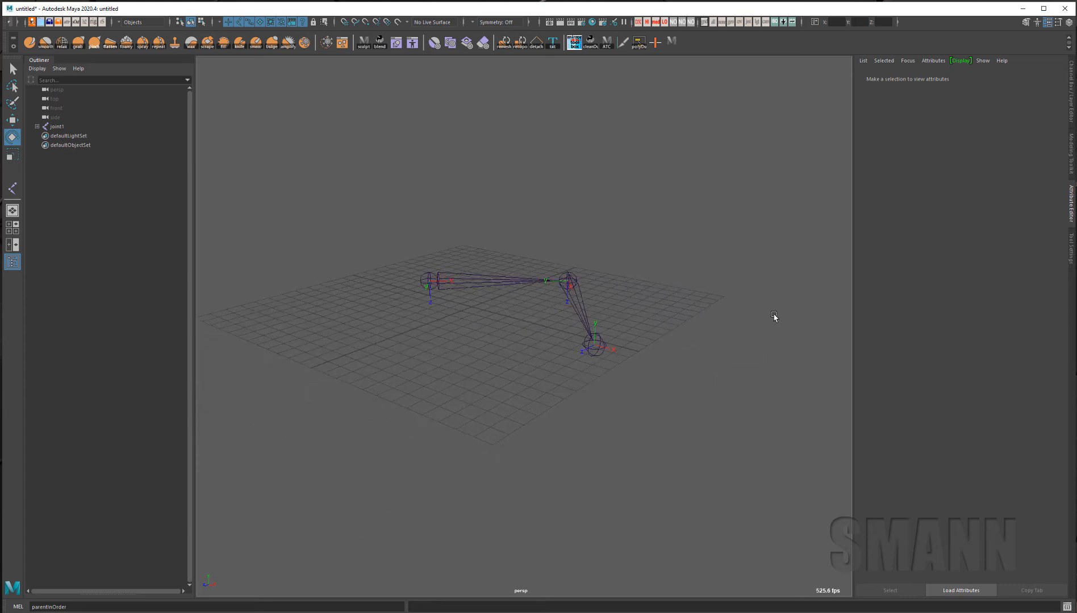
# Step: Raise the whole joint chain above the grid by moving the root joint to about 10.4 units in Y
pyautogui.keyDown('alt'); pyautogui.moveTo(774, 317); pyautogui.dragTo(380, 288); pyautogui.keyUp('alt')
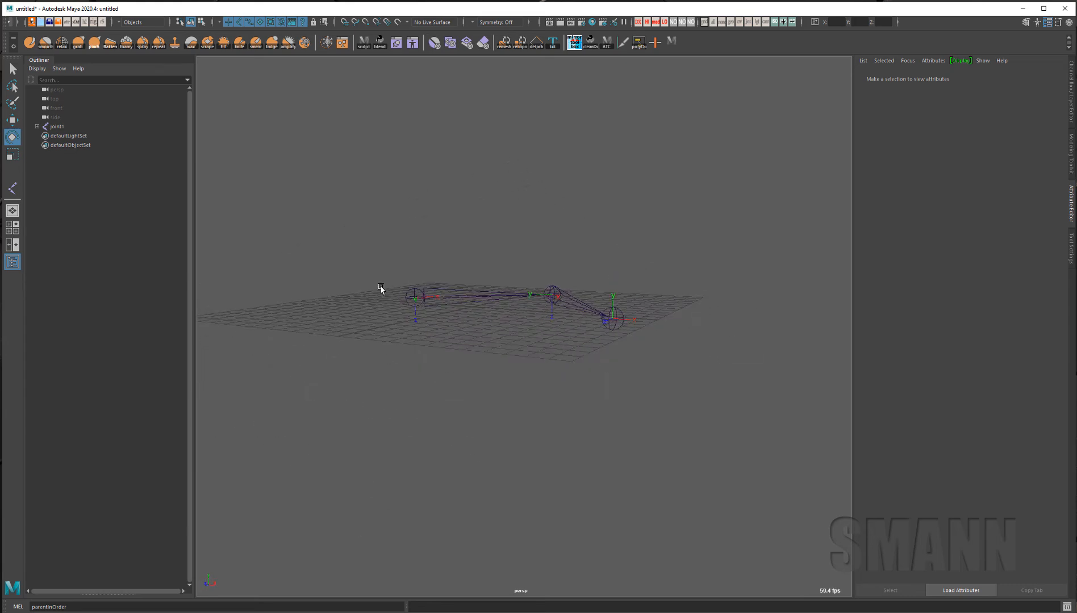
pyautogui.keyDown('alt'); pyautogui.moveTo(608, 389); pyautogui.dragTo(653, 392); pyautogui.keyUp('alt')
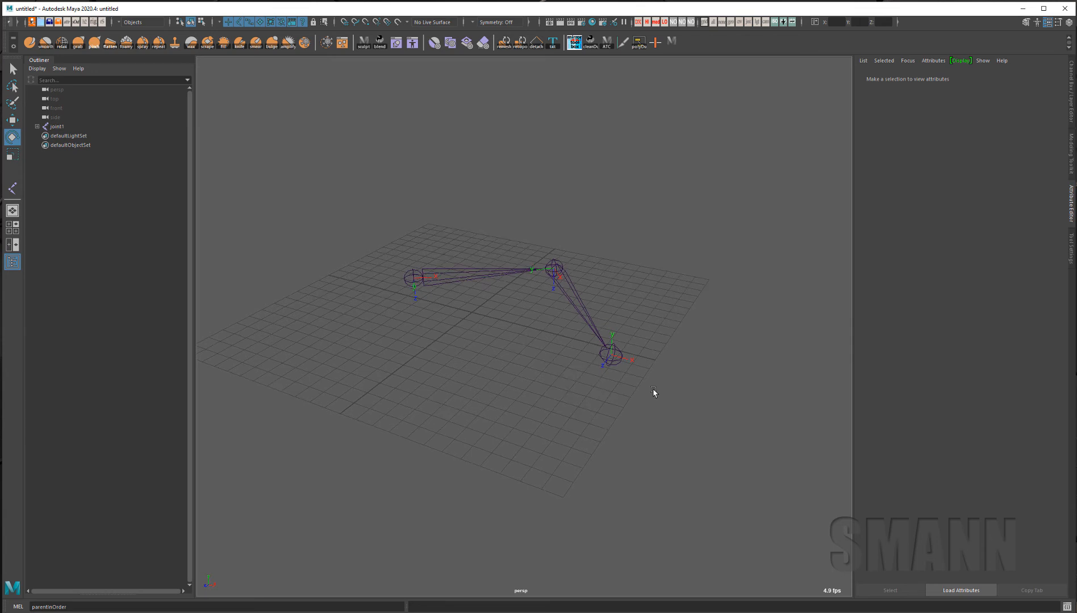
pyautogui.click(601, 356)
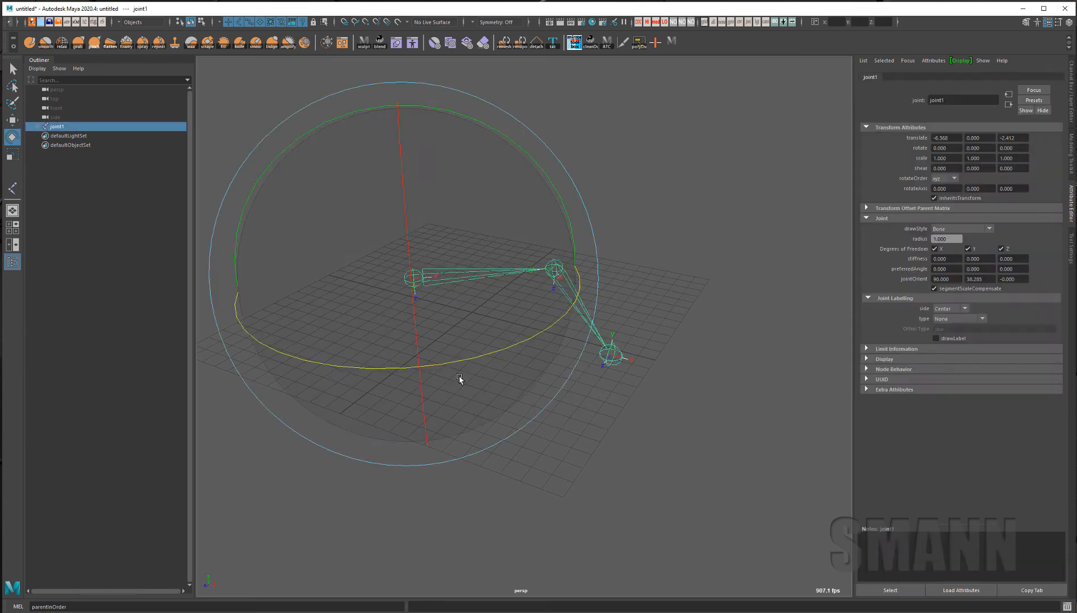
pyautogui.press('w')
pyautogui.keyDown('alt'); pyautogui.moveTo(459, 379); pyautogui.dragTo(507, 487); pyautogui.keyUp('alt')
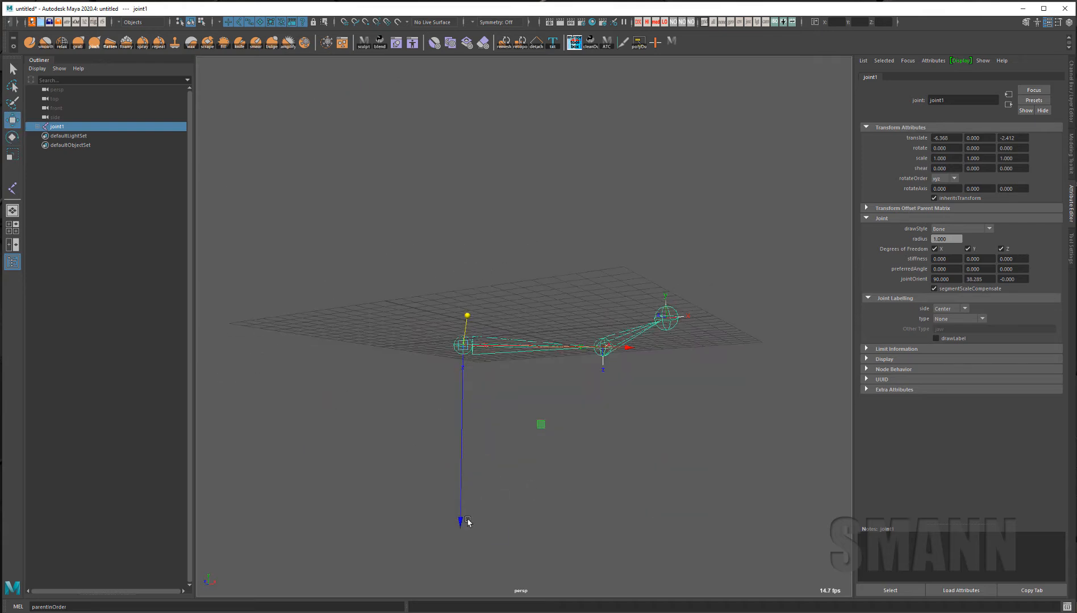
pyautogui.moveTo(466, 521); pyautogui.dragTo(593, 398)
# Step: Move the middle joint down about 7 units and the end joint down about 1.2 units to offset the chain
pyautogui.moveTo(626, 210); pyautogui.dragTo(621, 339)
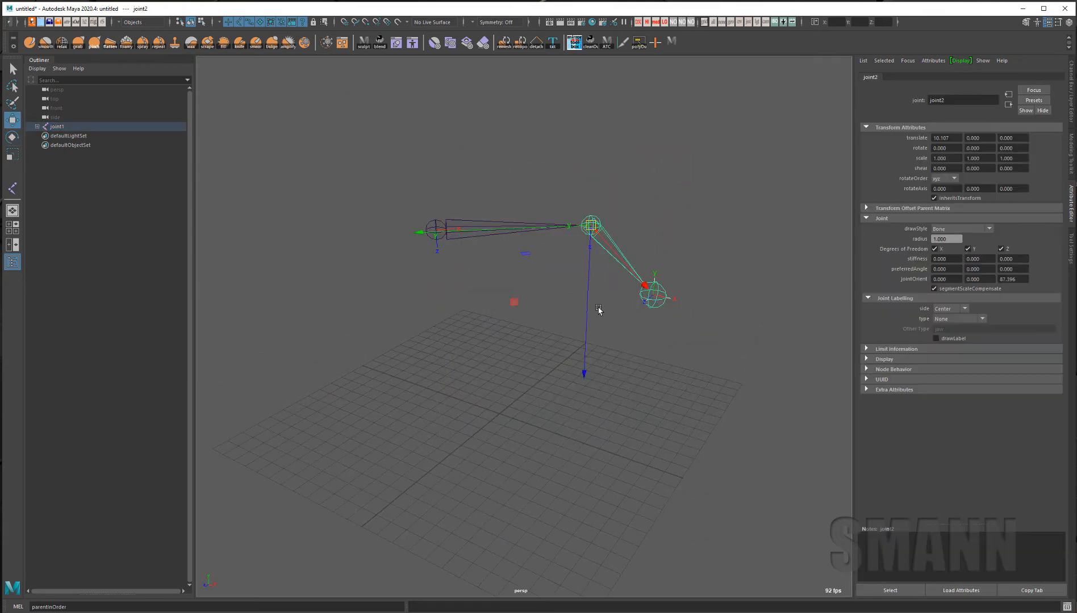
pyautogui.click(586, 390)
pyautogui.hotkey('ctrl', 'z')
pyautogui.moveTo(589, 297); pyautogui.dragTo(663, 447)
pyautogui.click(674, 379)
pyautogui.moveTo(652, 315); pyautogui.dragTo(650, 338)
pyautogui.click(728, 435)
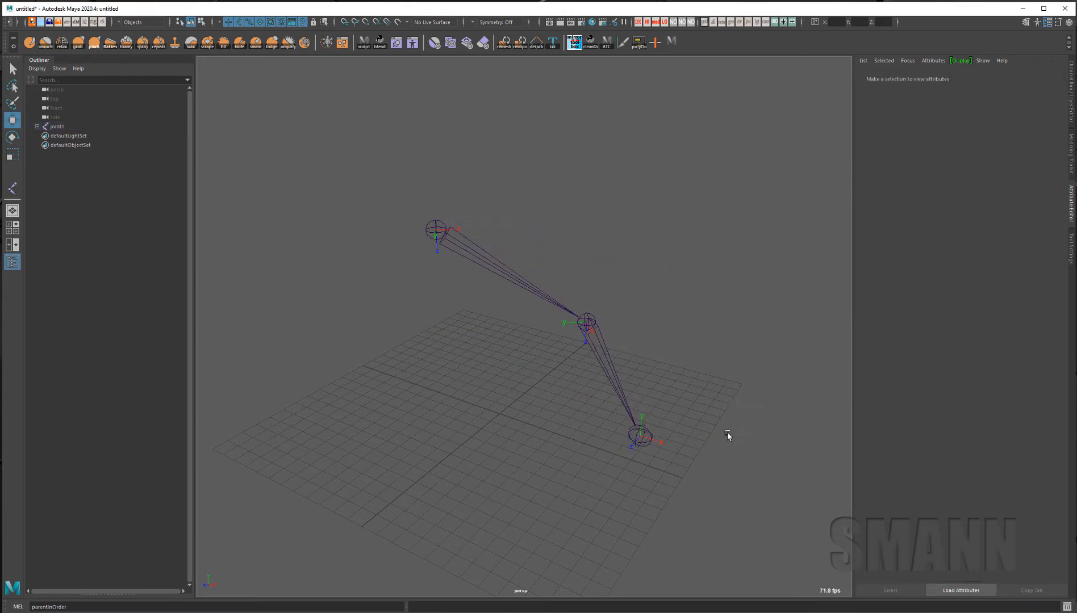
# Step: Select all three joints of the chain and open the Orient Joint options
pyautogui.keyDown('alt'); pyautogui.moveTo(727, 435); pyautogui.dragTo(590, 446); pyautogui.keyUp('alt')
pyautogui.moveTo(492, 318); pyautogui.dragTo(641, 325)
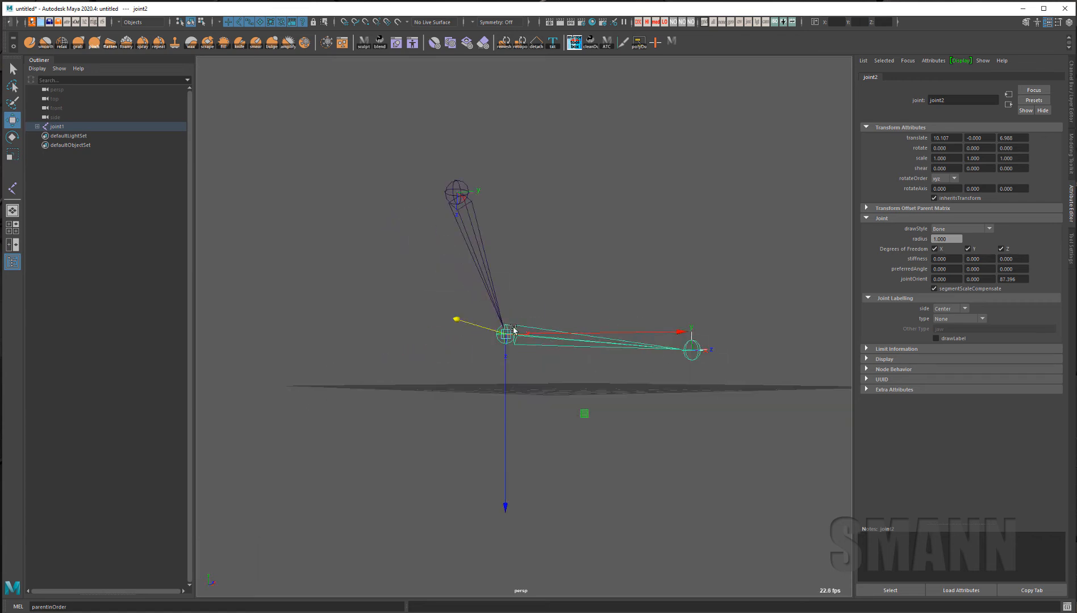
pyautogui.keyDown('alt'); pyautogui.moveTo(739, 414); pyautogui.dragTo(620, 425); pyautogui.keyUp('alt')
pyautogui.moveTo(484, 235); pyautogui.dragTo(394, 335)
pyautogui.hotkey('shift', 'Down')
pyautogui.hotkey('shift', 'Down')
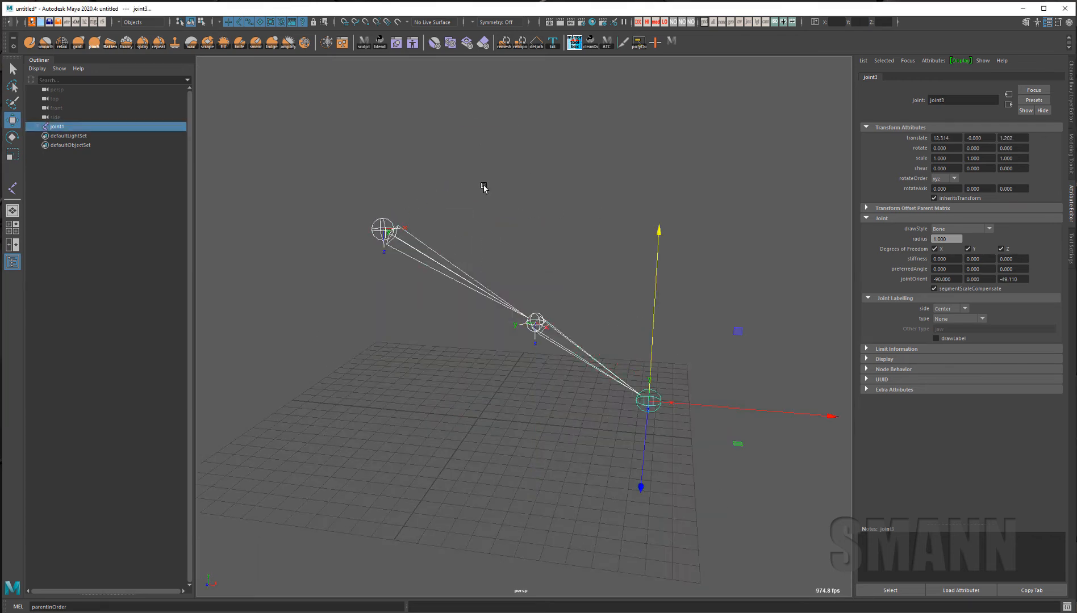
pyautogui.press('space')
pyautogui.click(392, 207)
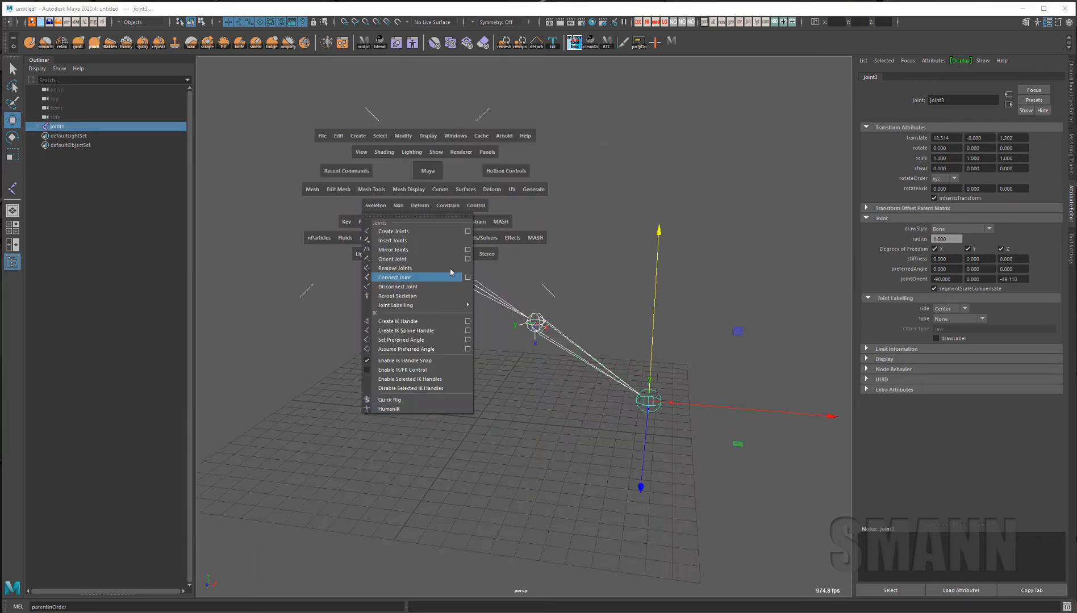
pyautogui.click(462, 258)
pyautogui.moveTo(800, 102); pyautogui.dragTo(757, 71)
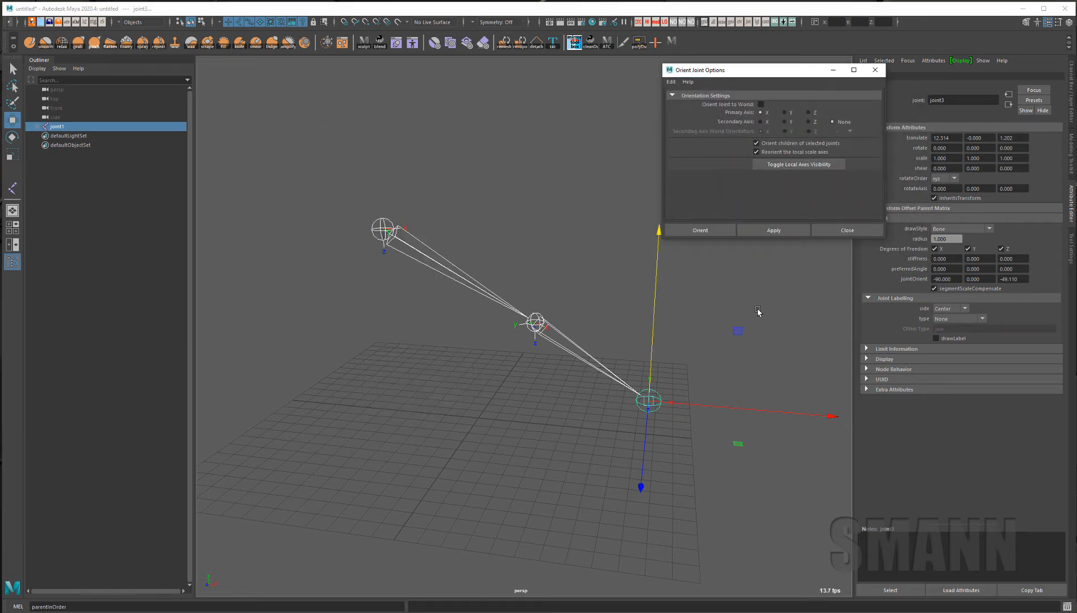
# Step: Reset the Orient Joint settings to their defaults and apply them to the selected joints
pyautogui.keyDown('alt'); pyautogui.moveTo(760, 313); pyautogui.dragTo(710, 309); pyautogui.keyUp('alt')
pyautogui.click(671, 82)
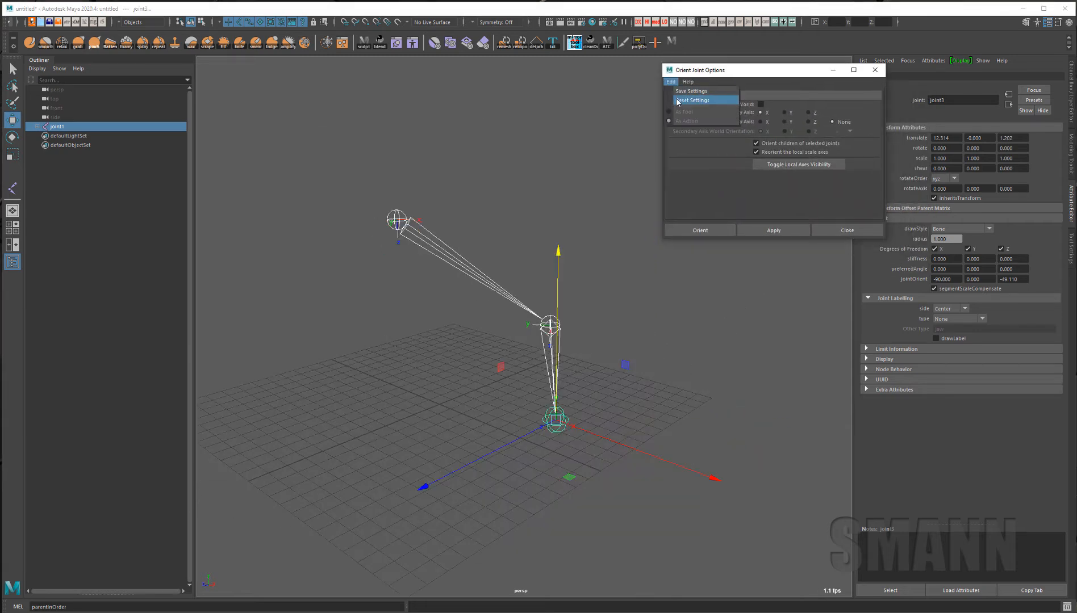
pyautogui.click(675, 97)
pyautogui.click(771, 232)
pyautogui.click(751, 383)
pyautogui.keyDown('alt'); pyautogui.moveTo(751, 384); pyautogui.dragTo(757, 398); pyautogui.keyUp('alt')
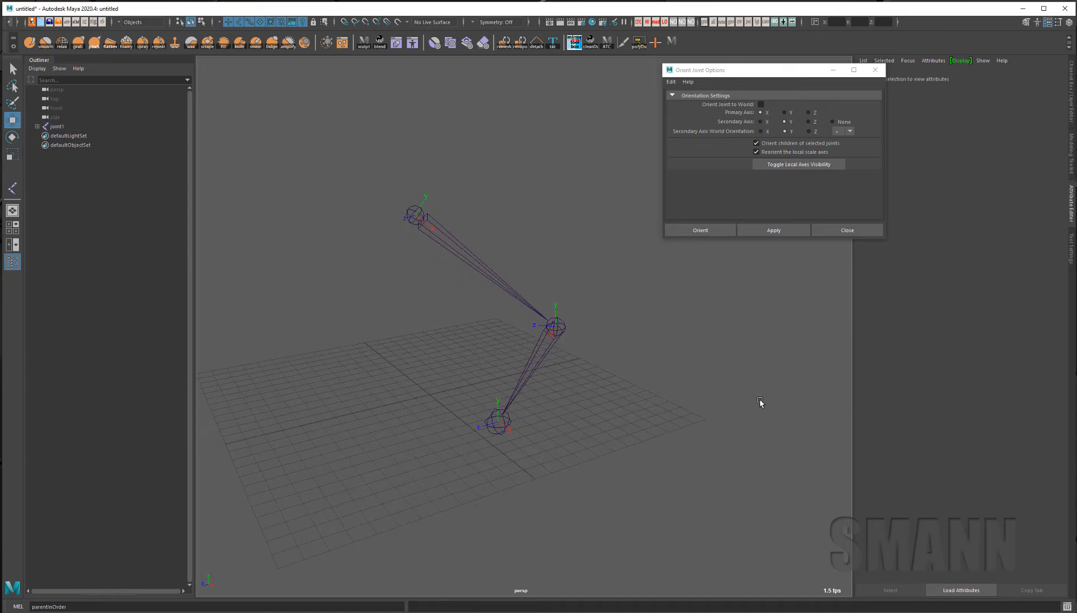
# Step: Examine the local axis directions of the root and middle joints from several angles
pyautogui.moveTo(467, 202); pyautogui.dragTo(482, 244)
pyautogui.keyDown('alt'); pyautogui.moveTo(610, 396); pyautogui.dragTo(676, 419); pyautogui.keyUp('alt')
pyautogui.click(676, 419)
pyautogui.moveTo(572, 385); pyautogui.dragTo(511, 396)
pyautogui.keyDown('alt'); pyautogui.moveTo(511, 396); pyautogui.dragTo(718, 426); pyautogui.keyUp('alt')
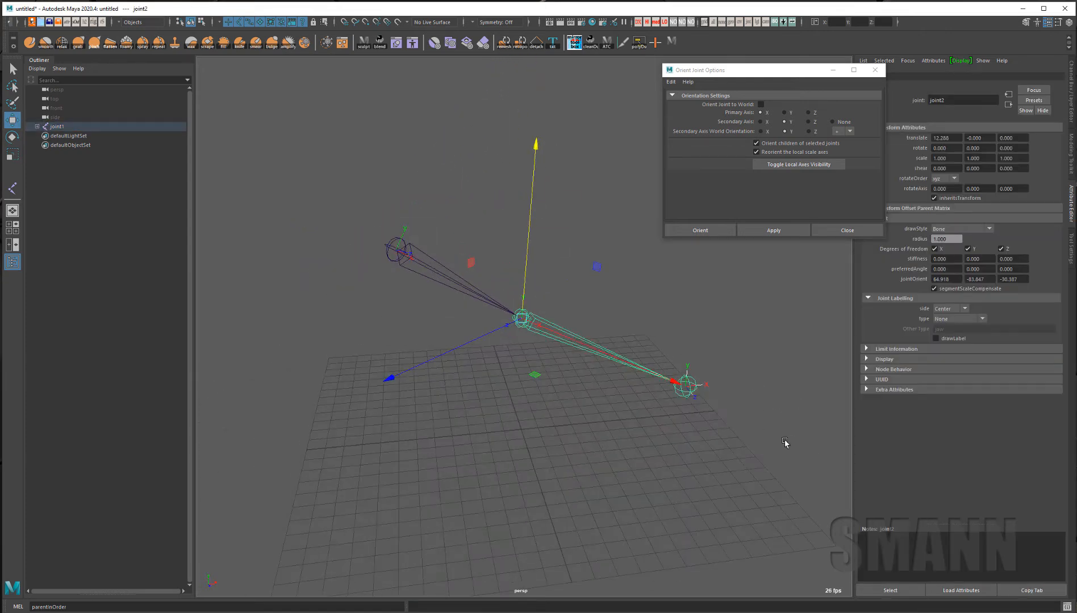
pyautogui.keyDown('alt'); pyautogui.moveTo(785, 443); pyautogui.dragTo(690, 430); pyautogui.keyUp('alt')
pyautogui.click(690, 432)
# Step: Orient the end joint with Orient Joint to World enabled
pyautogui.moveTo(621, 366); pyautogui.dragTo(622, 436)
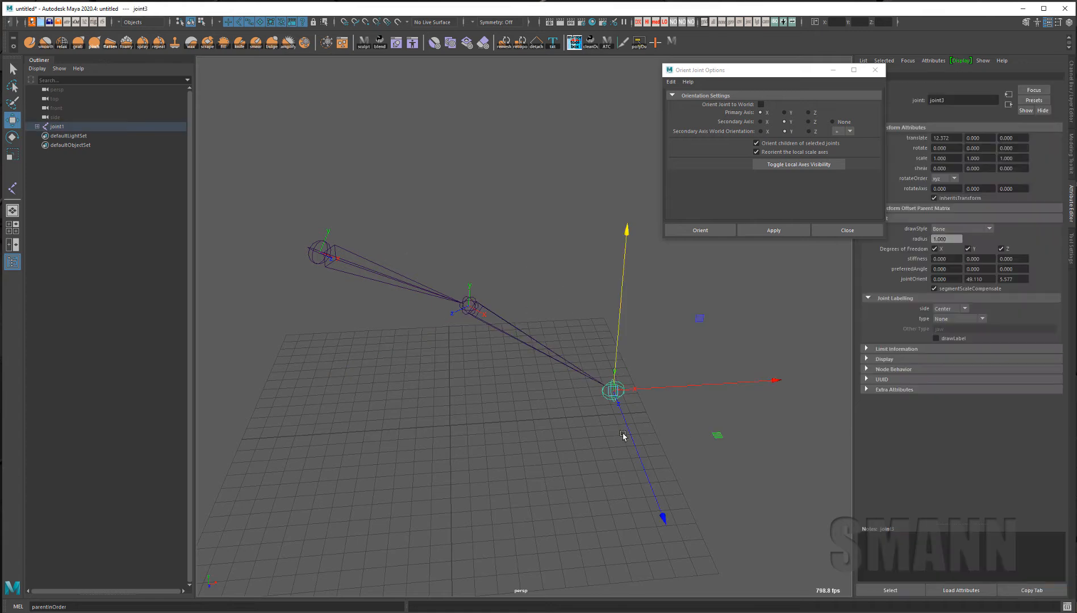
pyautogui.click(761, 105)
pyautogui.click(774, 230)
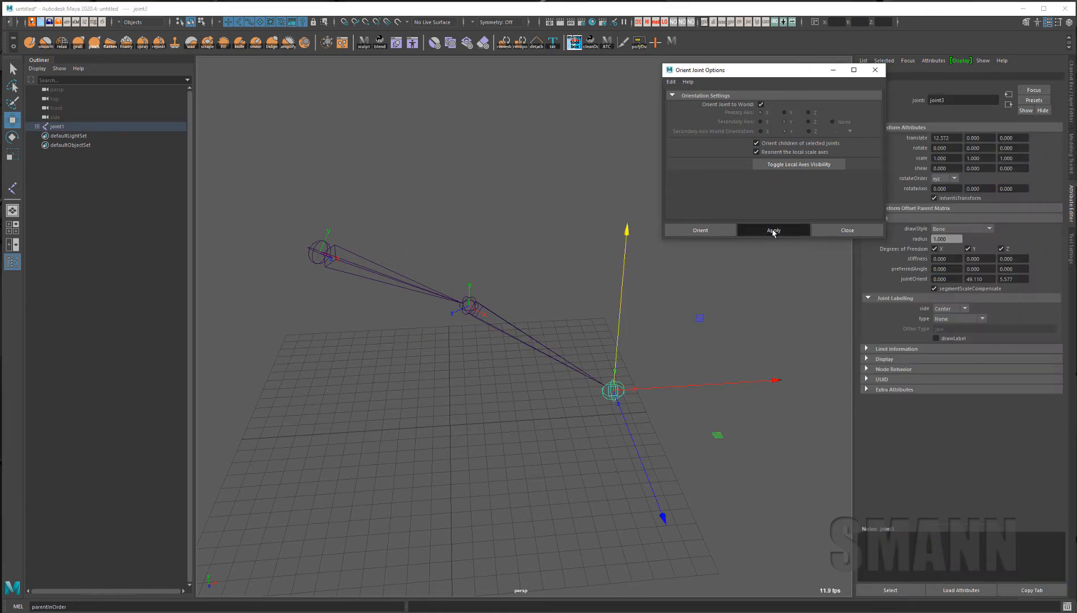
pyautogui.click(772, 426)
pyautogui.keyDown('alt'); pyautogui.moveTo(772, 426); pyautogui.dragTo(690, 528); pyautogui.keyUp('alt')
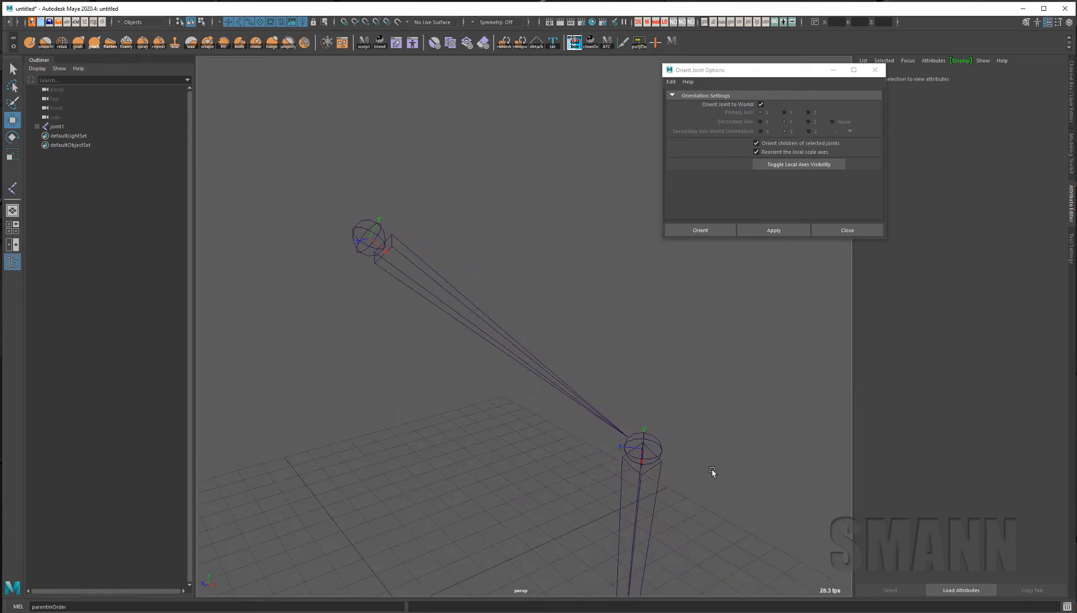
pyautogui.keyDown('alt'); pyautogui.moveTo(710, 469); pyautogui.dragTo(722, 506); pyautogui.keyUp('alt')
pyautogui.keyDown('alt'); pyautogui.moveTo(656, 405); pyautogui.dragTo(605, 310, button='middle'); pyautogui.keyUp('alt')
# Step: Try applying Orient Joint to World to the middle joint with its children included
pyautogui.click(424, 161)
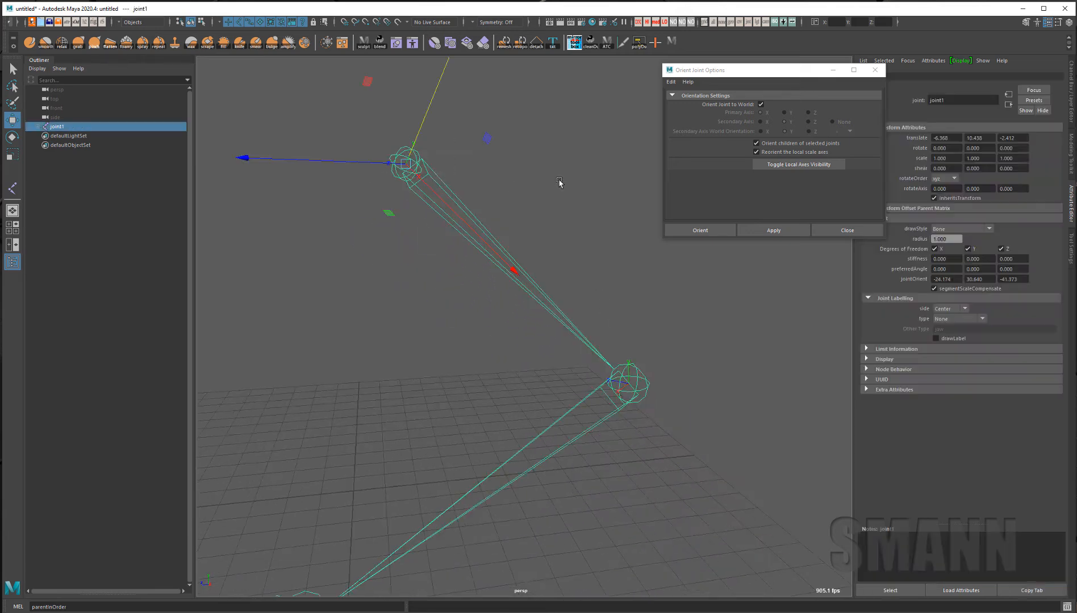
pyautogui.click(558, 196)
pyautogui.keyDown('alt'); pyautogui.moveTo(558, 196); pyautogui.dragTo(709, 309); pyautogui.keyUp('alt')
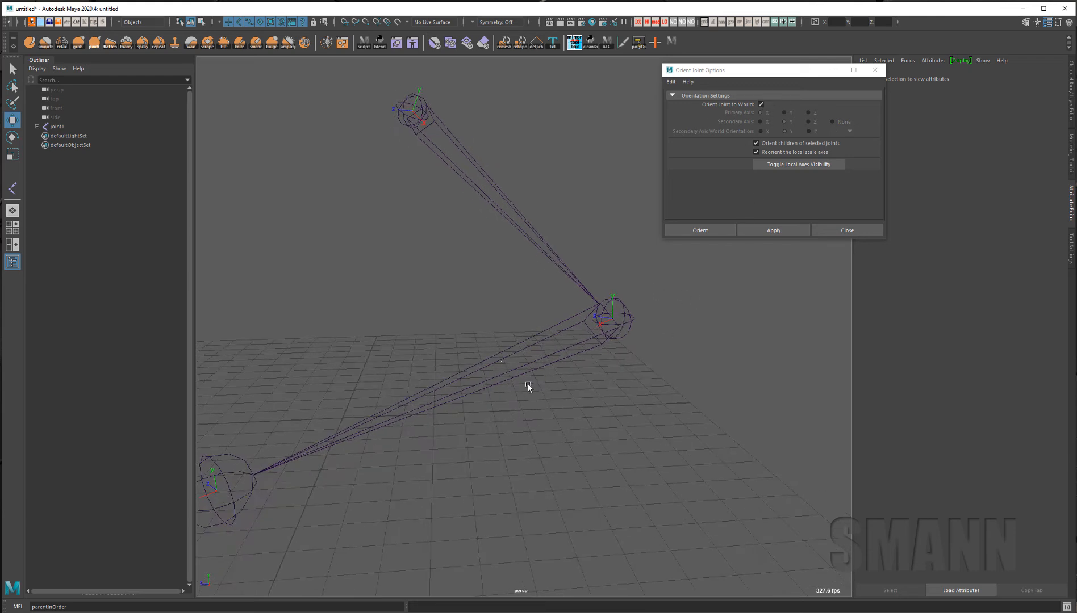
pyautogui.click(571, 370)
pyautogui.click(773, 230)
pyautogui.click(723, 376)
pyautogui.keyDown('alt'); pyautogui.moveTo(723, 376); pyautogui.dragTo(597, 323); pyautogui.keyUp('alt')
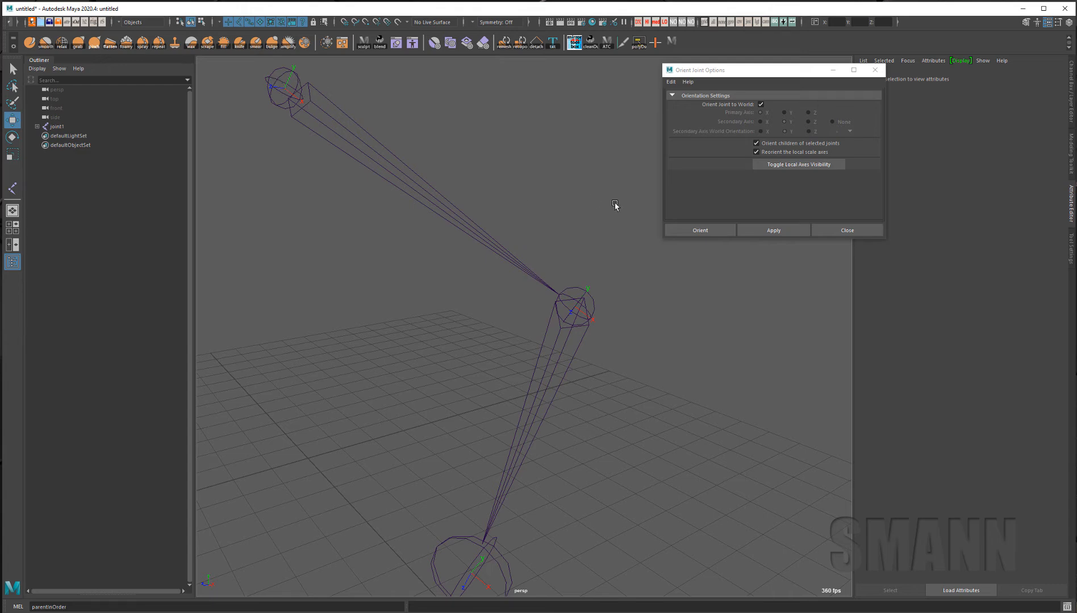
# Step: Expand the joint hierarchy in the Outliner and undo the world orientation applied to the middle joint
pyautogui.click(36, 127)
pyautogui.click(384, 170)
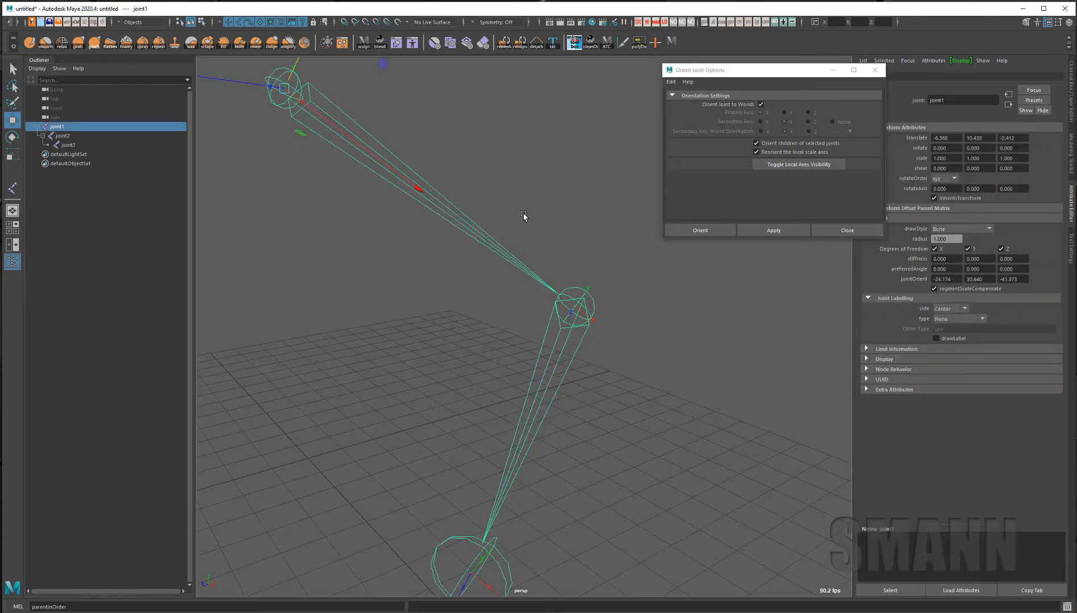
pyautogui.hotkey('ctrl', 'z')
pyautogui.hotkey('ctrl', 'z')
pyautogui.hotkey('ctrl', 'z')
pyautogui.hotkey('ctrl', 'z')
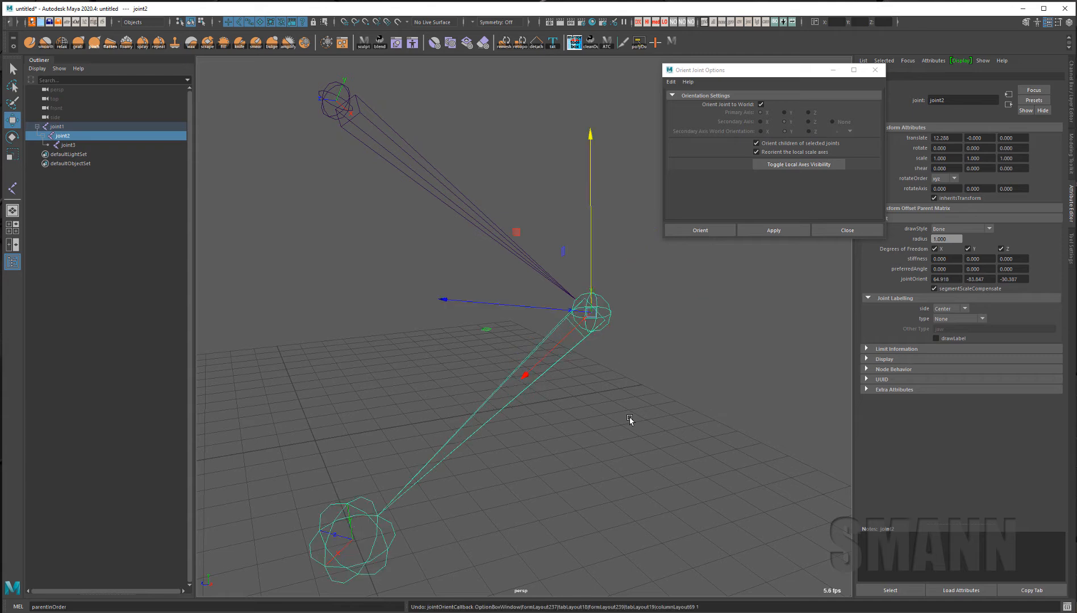
# Step: Compare the axis directions of the root, middle and end joints, checking which axis aims down each bone
pyautogui.moveTo(350, 65); pyautogui.dragTo(338, 155)
pyautogui.moveTo(548, 270); pyautogui.dragTo(652, 384)
pyautogui.click(657, 383)
pyautogui.click(539, 350)
pyautogui.moveTo(383, 121); pyautogui.dragTo(374, 187)
pyautogui.keyDown('alt'); pyautogui.moveTo(440, 172); pyautogui.dragTo(539, 194); pyautogui.keyUp('alt')
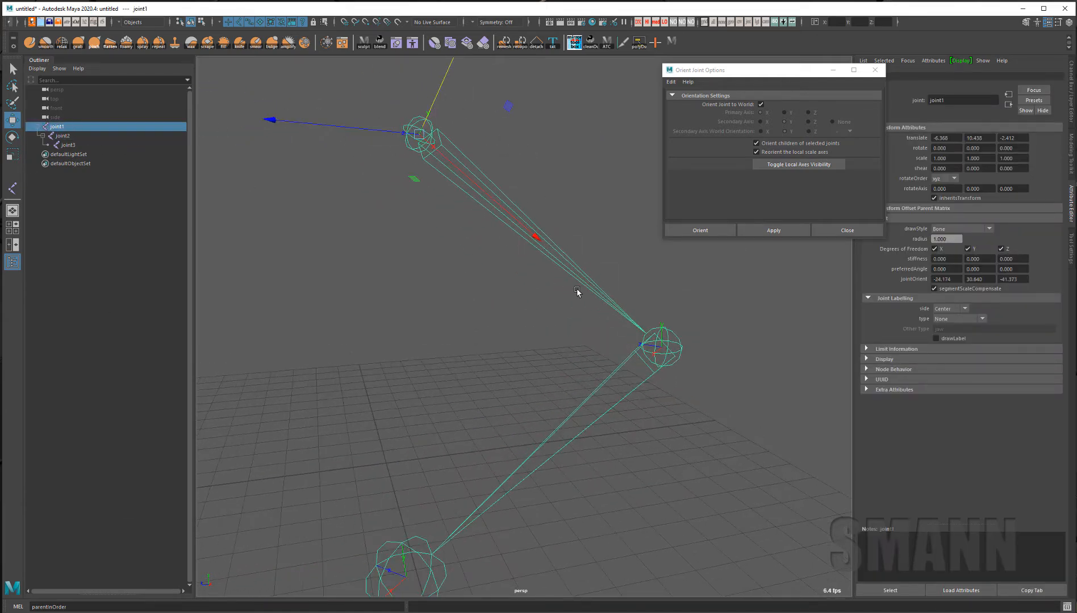
pyautogui.keyDown('alt'); pyautogui.moveTo(719, 473); pyautogui.dragTo(571, 399); pyautogui.keyUp('alt')
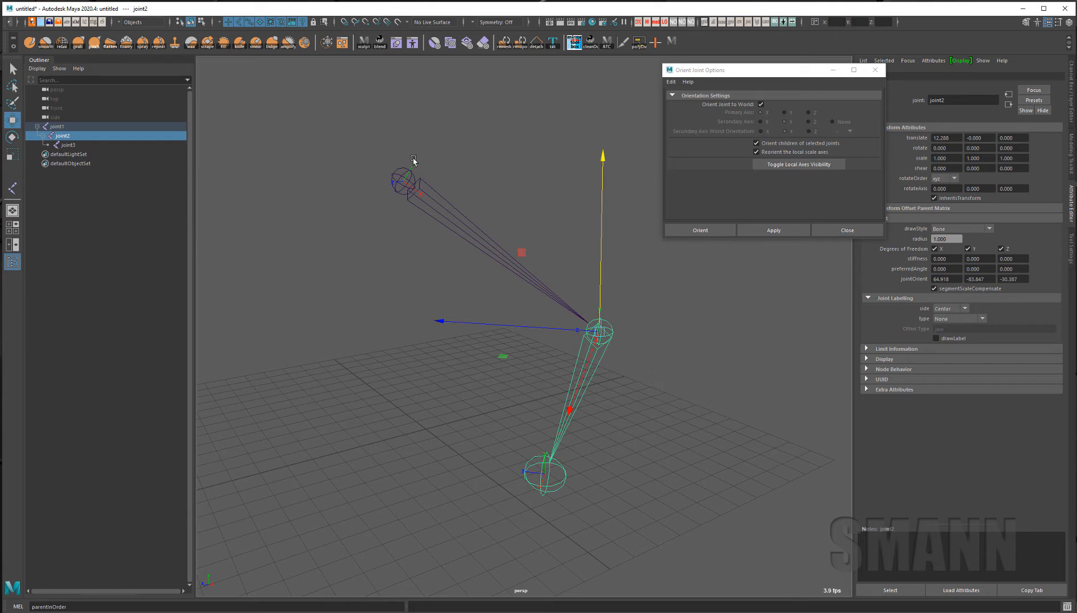
pyautogui.keyDown('alt'); pyautogui.moveTo(625, 338); pyautogui.dragTo(611, 340); pyautogui.keyUp('alt')
pyautogui.keyDown('alt'); pyautogui.moveTo(755, 358); pyautogui.dragTo(727, 345); pyautogui.keyUp('alt')
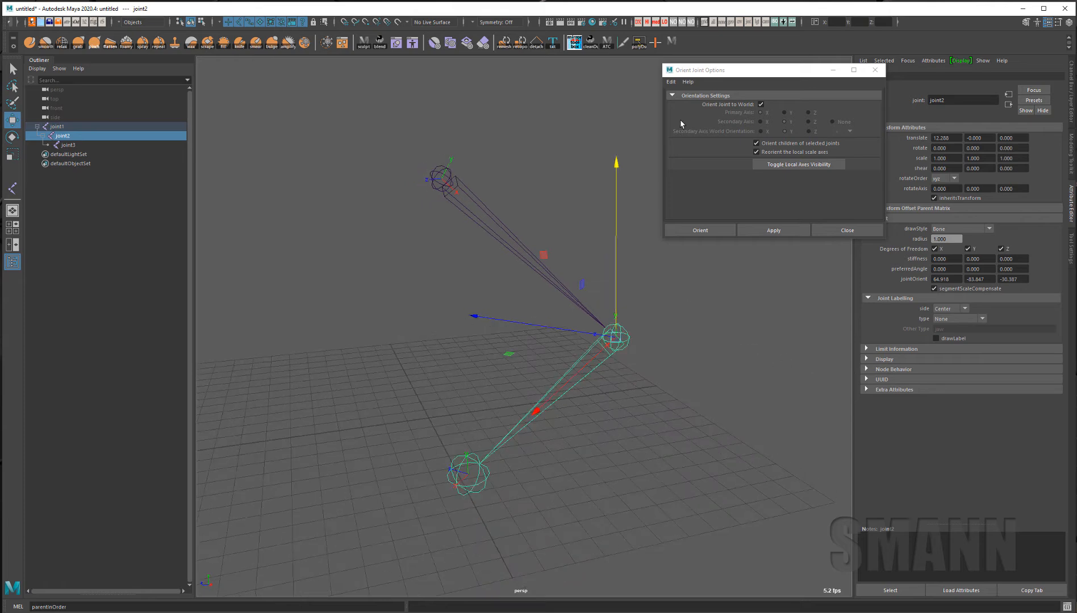
# Step: Turn off Orient Joint to World and set the secondary axis to None, keeping X as the primary axis
pyautogui.click(759, 105)
pyautogui.click(760, 104)
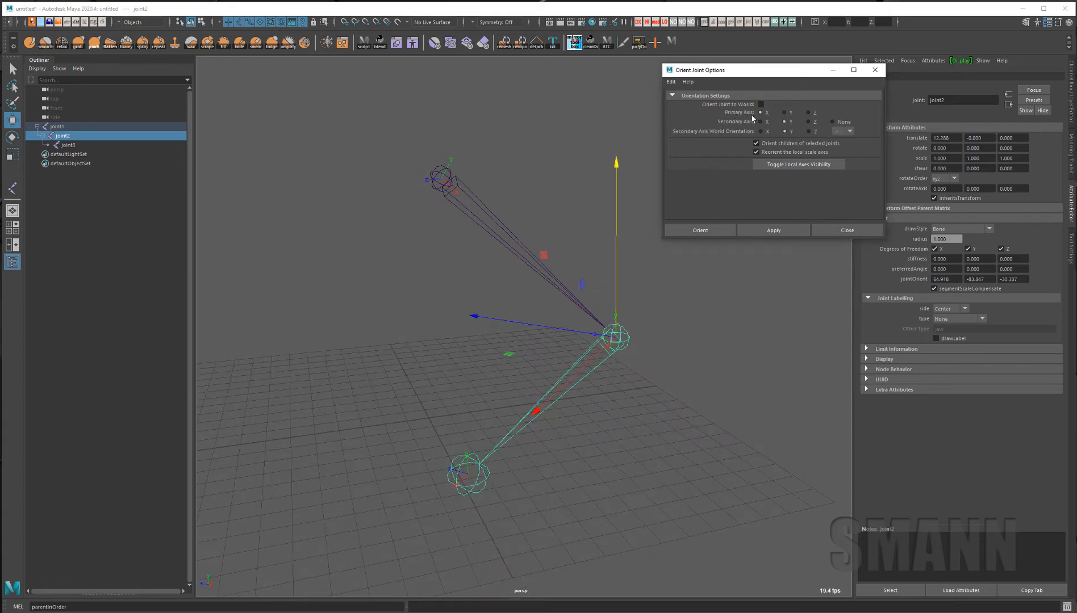
pyautogui.keyDown('alt'); pyautogui.moveTo(725, 271); pyautogui.dragTo(775, 248); pyautogui.keyUp('alt')
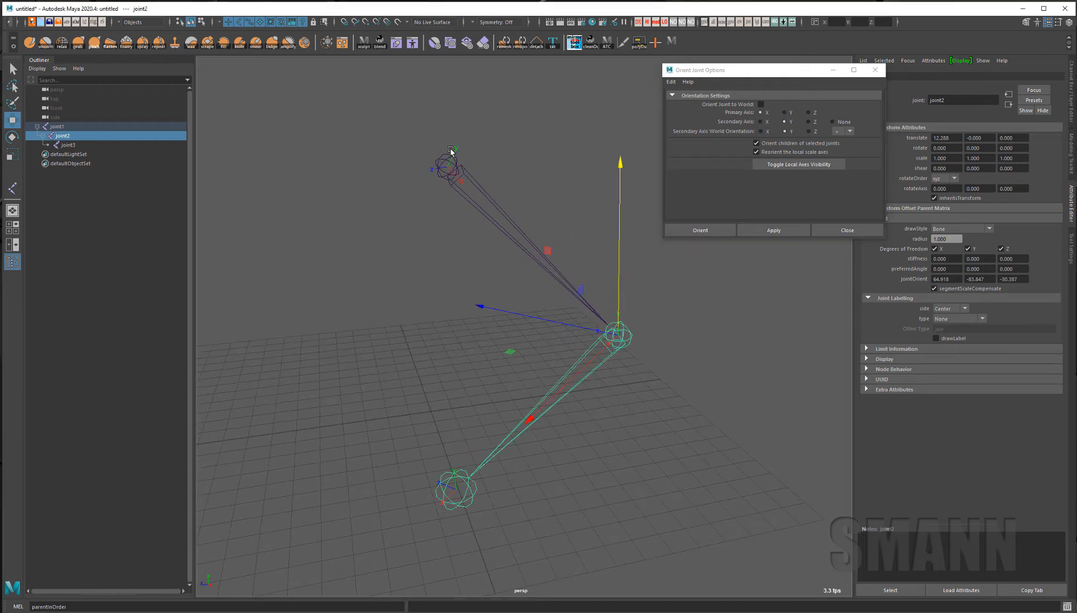
pyautogui.click(832, 122)
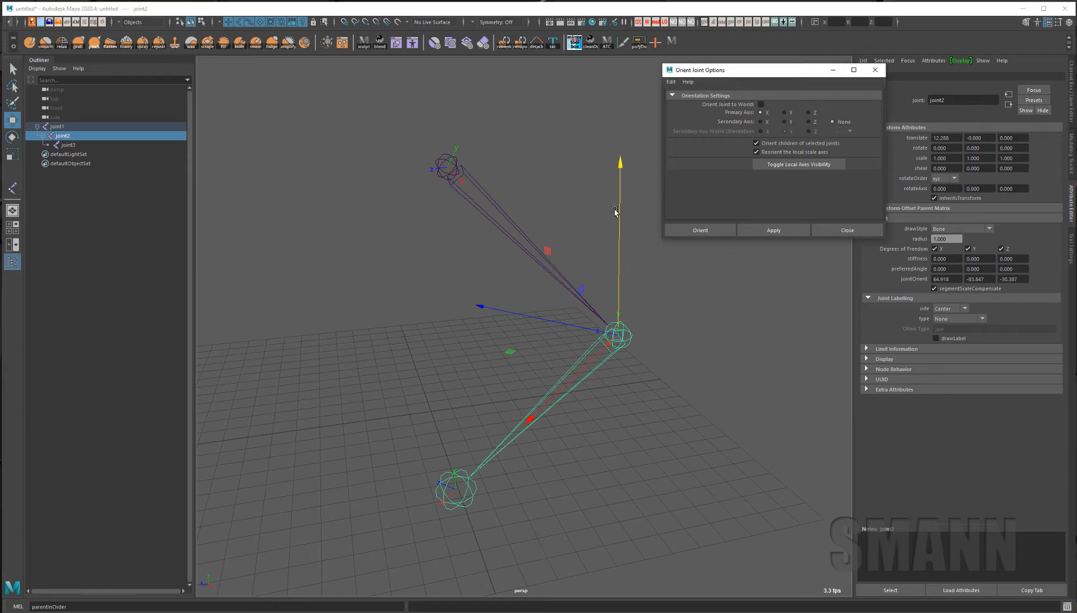
# Step: Bring up the custom joint commands in the hotbox and locate joint -e -oj none
pyautogui.keyDown('alt'); pyautogui.moveTo(510, 161); pyautogui.dragTo(466, 180, button='middle'); pyautogui.keyUp('alt')
pyautogui.press('space')
pyautogui.moveTo(462, 96); pyautogui.dragTo(385, 99)
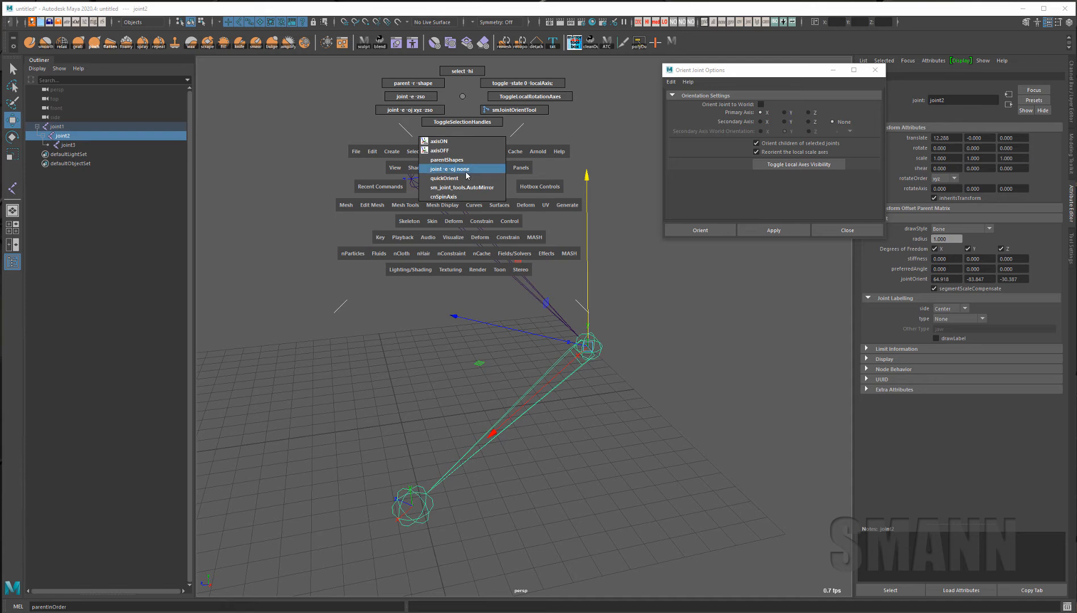
pyautogui.click(467, 169)
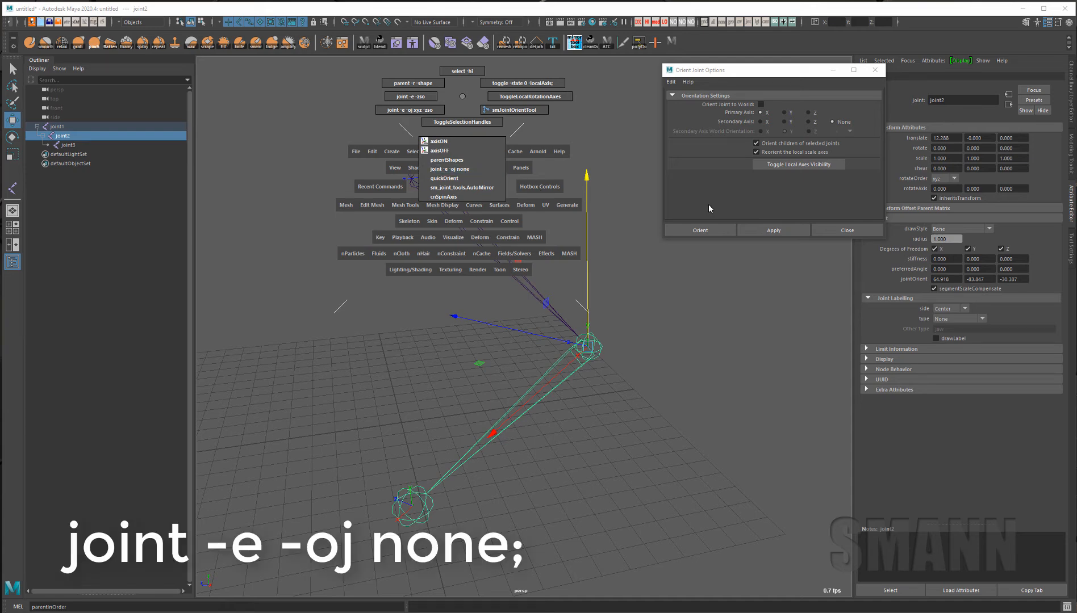
# Step: Rotate the end joint out of alignment, giving it a joint orient of about 22.3, -31.6, 36.3
pyautogui.moveTo(482, 509); pyautogui.dragTo(401, 500)
pyautogui.press('e')
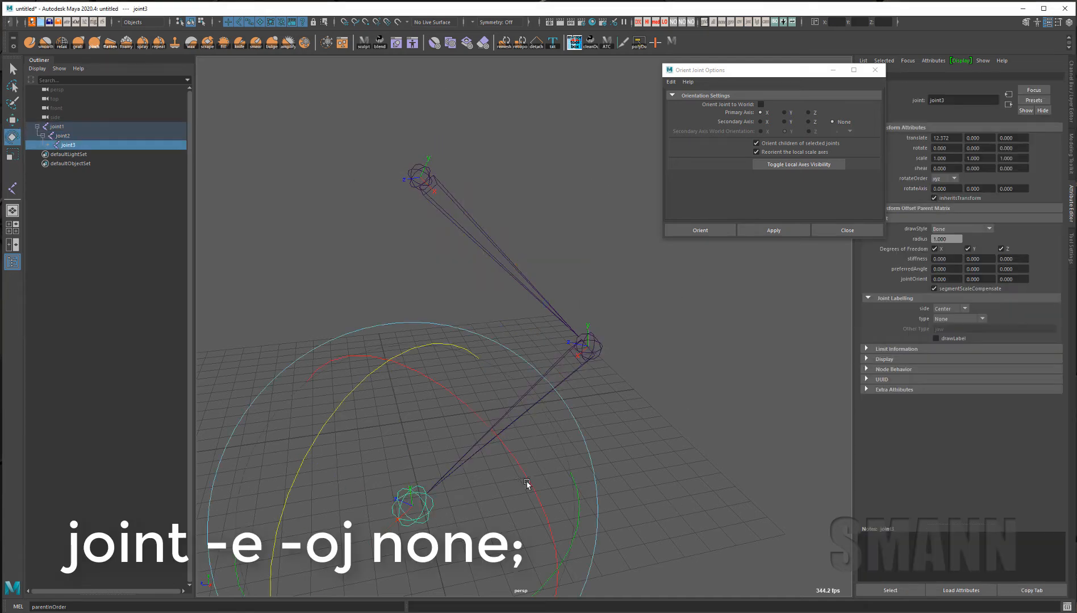
pyautogui.press('space')
pyautogui.keyDown('alt'); pyautogui.moveTo(634, 437); pyautogui.dragTo(637, 405, button='middle'); pyautogui.keyUp('alt')
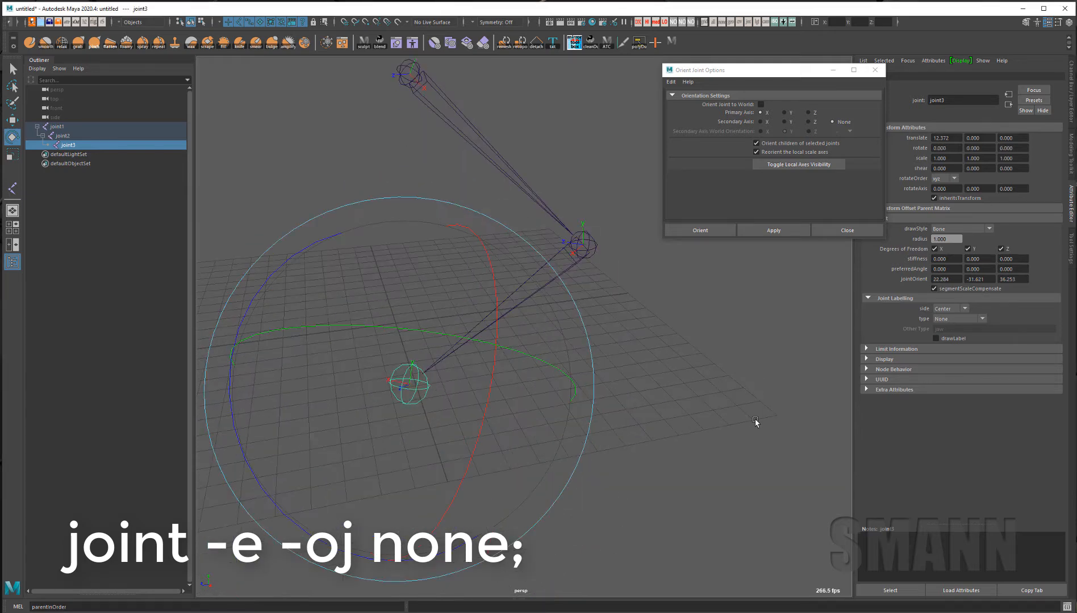
pyautogui.click(754, 422)
pyautogui.click(426, 394)
# Step: Run joint -e -oj none on the end joint to align its axes with its parent, then deselect it
pyautogui.press('space')
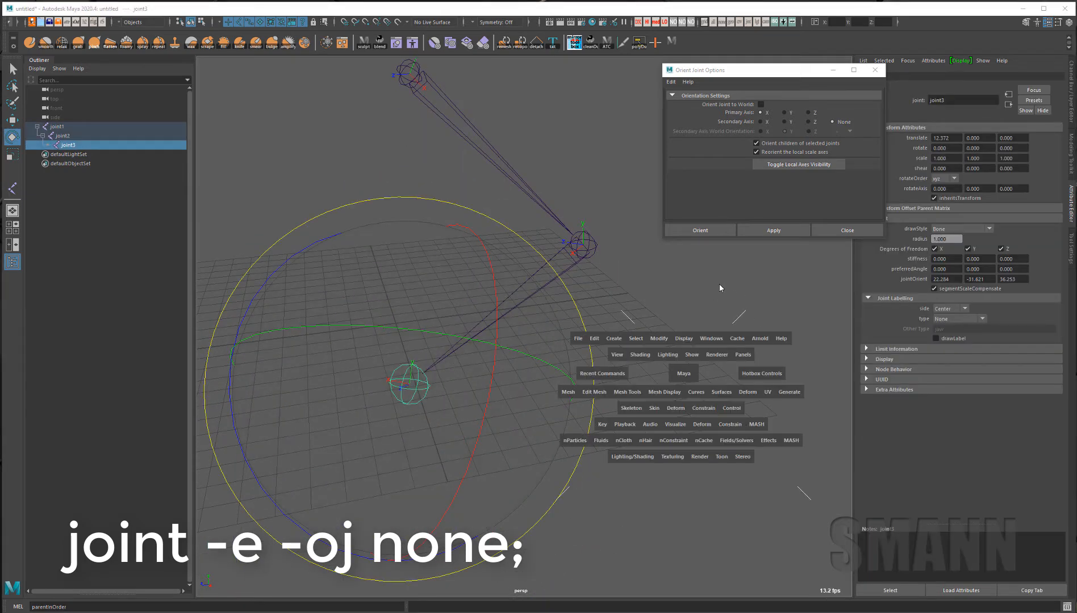
pyautogui.moveTo(720, 286); pyautogui.dragTo(741, 360)
pyautogui.click(384, 401)
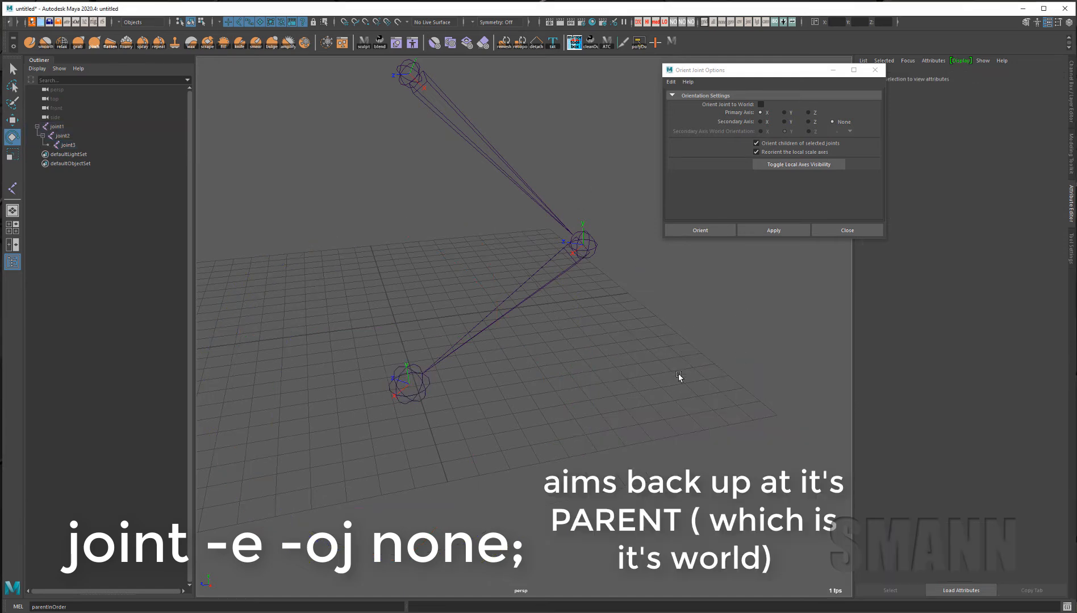
# Step: Select the middle joint and turn off Orient children of selected joints in the Orient Joint options
pyautogui.keyDown('alt'); pyautogui.moveTo(677, 374); pyautogui.dragTo(655, 411, button='middle'); pyautogui.keyUp('alt')
pyautogui.keyDown('alt'); pyautogui.moveTo(656, 410); pyautogui.dragTo(654, 389); pyautogui.keyUp('alt')
pyautogui.moveTo(547, 338); pyautogui.dragTo(482, 321)
pyautogui.keyDown('alt'); pyautogui.moveTo(618, 361); pyautogui.dragTo(680, 368); pyautogui.keyUp('alt')
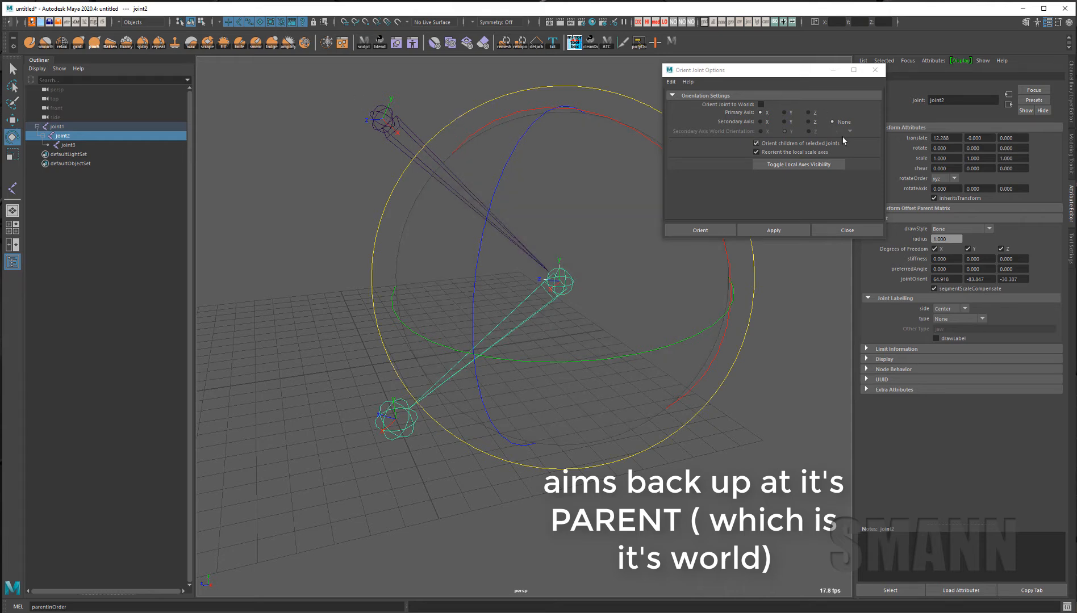
pyautogui.click(784, 151)
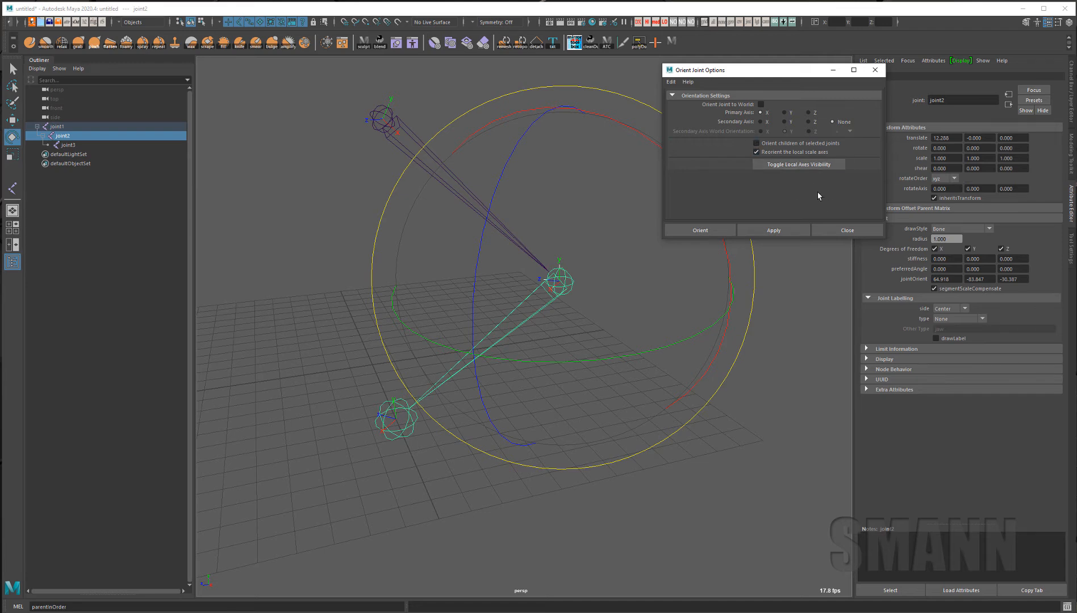
# Step: Try orienting the middle joint with X as primary axis and no secondary axis, inspect its axes, and undo the change
pyautogui.click(781, 232)
pyautogui.click(774, 391)
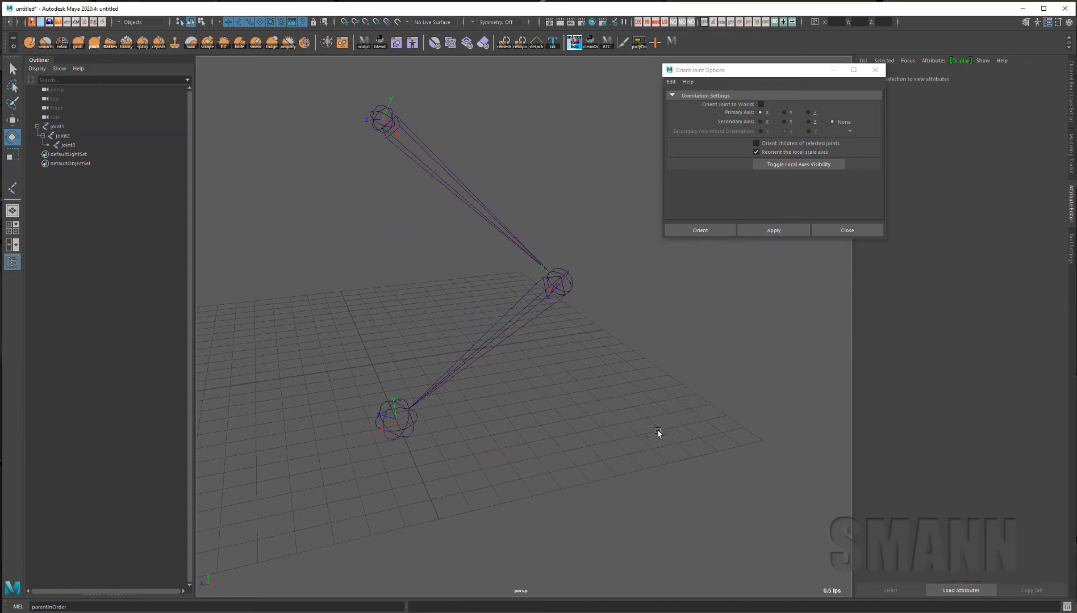
pyautogui.keyDown('alt'); pyautogui.moveTo(658, 433); pyautogui.dragTo(742, 440); pyautogui.keyUp('alt')
pyautogui.moveTo(553, 250); pyautogui.dragTo(585, 335)
pyautogui.keyDown('alt'); pyautogui.moveTo(738, 288); pyautogui.dragTo(582, 404); pyautogui.keyUp('alt')
pyautogui.moveTo(481, 507); pyautogui.dragTo(788, 466)
pyautogui.click(760, 488)
pyautogui.hotkey('ctrl', 'z')
pyautogui.hotkey('ctrl', 'z')
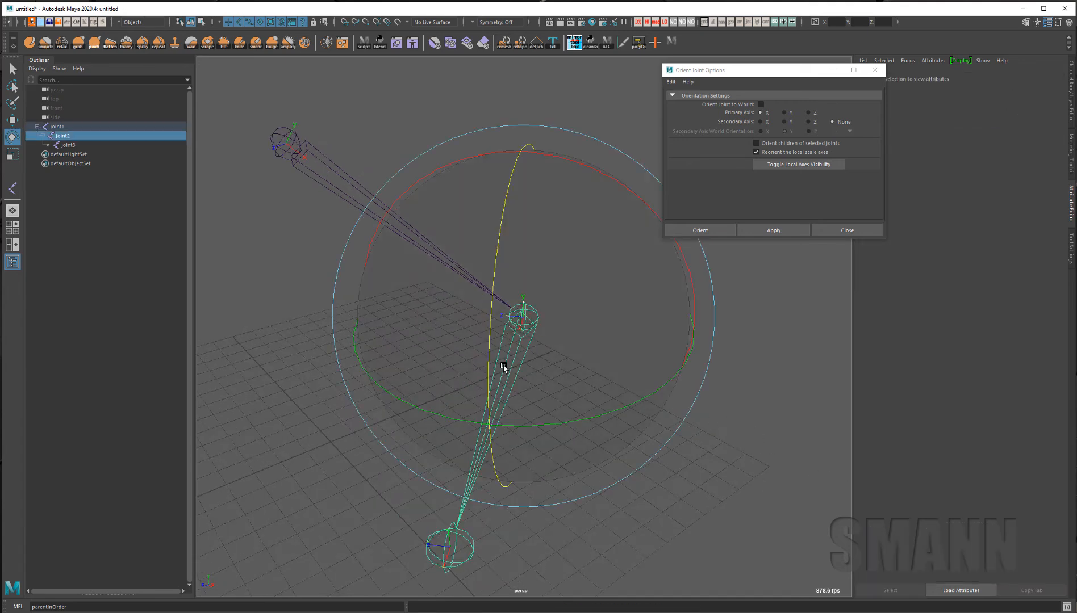
# Step: Test-rotate the middle joint toward its parent bone and undo the rotations
pyautogui.keyDown('alt'); pyautogui.moveTo(723, 424); pyautogui.dragTo(670, 415); pyautogui.keyUp('alt')
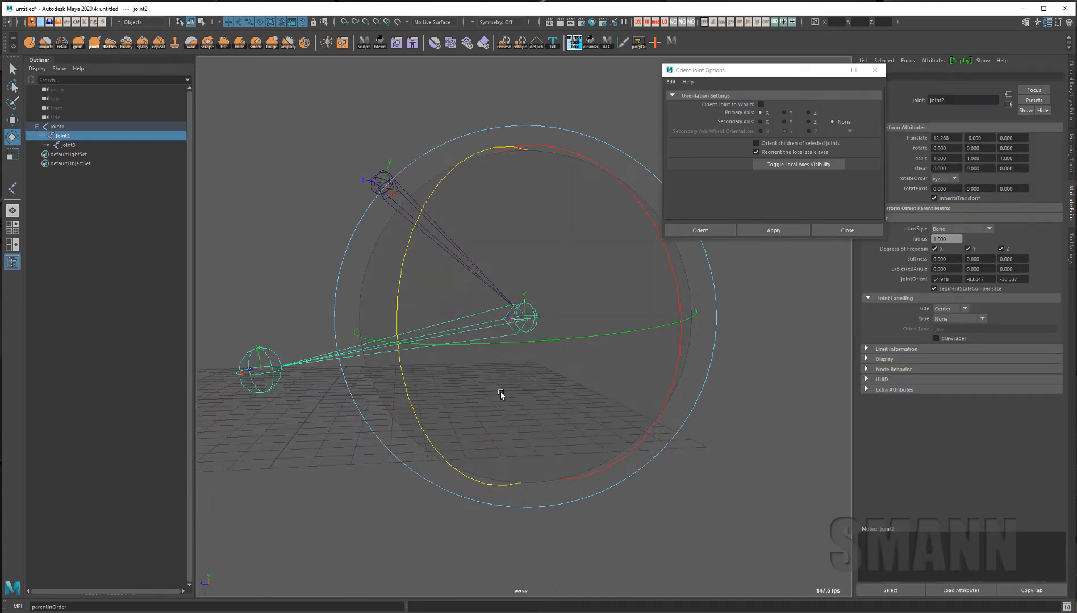
pyautogui.moveTo(500, 394); pyautogui.dragTo(444, 322)
pyautogui.hotkey('ctrl', 'z')
pyautogui.keyDown('alt'); pyautogui.moveTo(648, 408); pyautogui.dragTo(704, 421); pyautogui.keyUp('alt')
pyautogui.moveTo(586, 447); pyautogui.dragTo(493, 346)
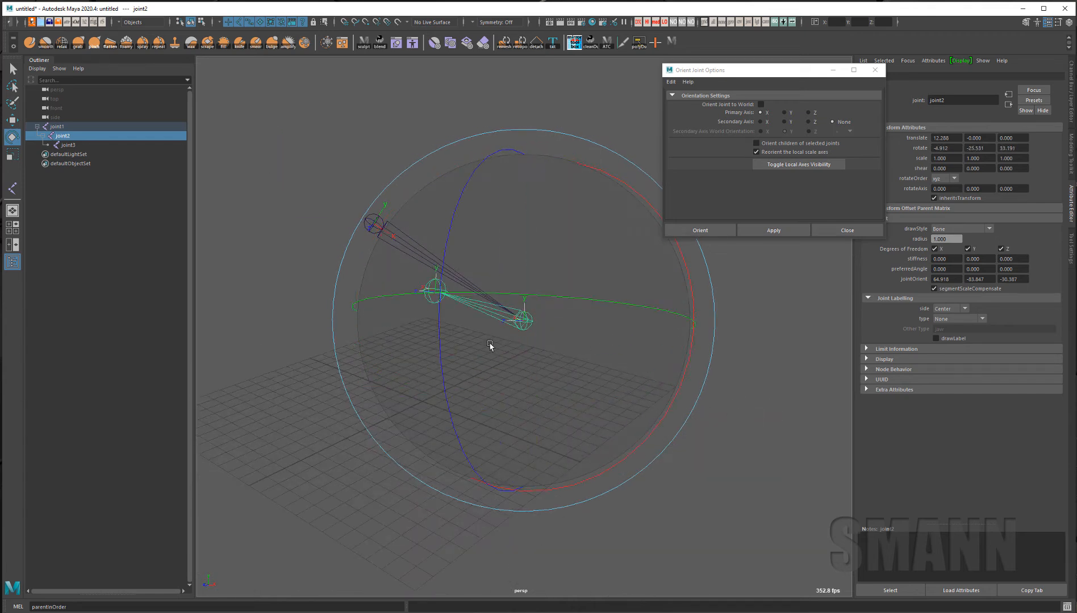
pyautogui.hotkey('ctrl', 'z')
# Step: Show the Channel Box and move the Orient Joint Options window clear of the joint chain
pyautogui.hotkey('ctrl', 'a')
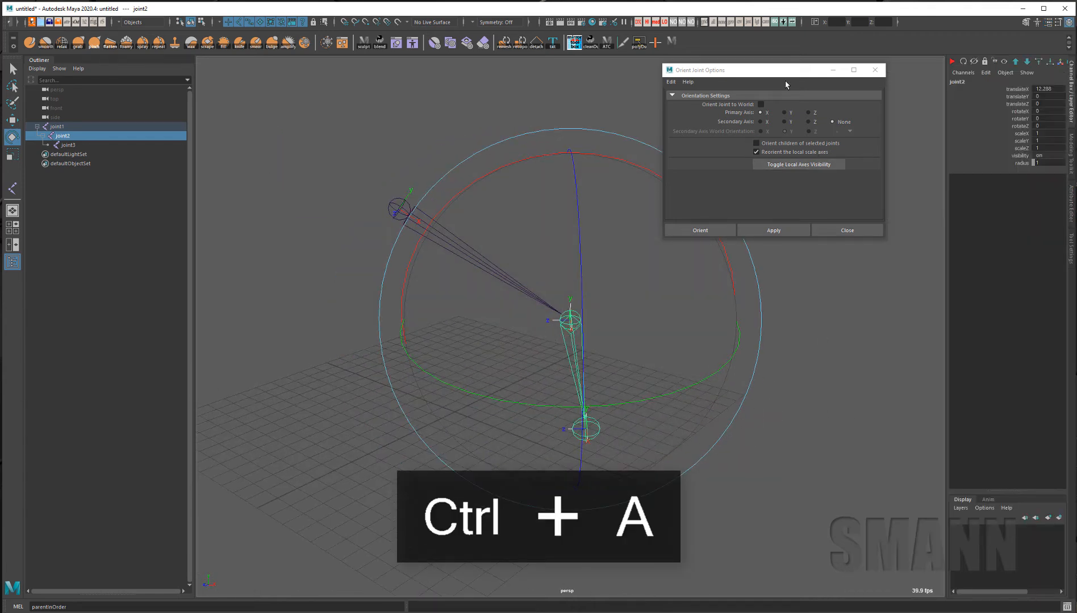
pyautogui.moveTo(741, 71); pyautogui.dragTo(256, 116)
pyautogui.keyDown('alt'); pyautogui.moveTo(709, 367); pyautogui.dragTo(733, 373, button='middle'); pyautogui.keyUp('alt')
# Step: Swing the middle joint freely to compare its axes with the parent joint's, undoing each rotation
pyautogui.keyDown('alt'); pyautogui.moveTo(732, 373); pyautogui.dragTo(505, 330); pyautogui.keyUp('alt')
pyautogui.hotkey('ctrl', 'z')
pyautogui.keyDown('alt'); pyautogui.moveTo(835, 326); pyautogui.dragTo(837, 339); pyautogui.keyUp('alt')
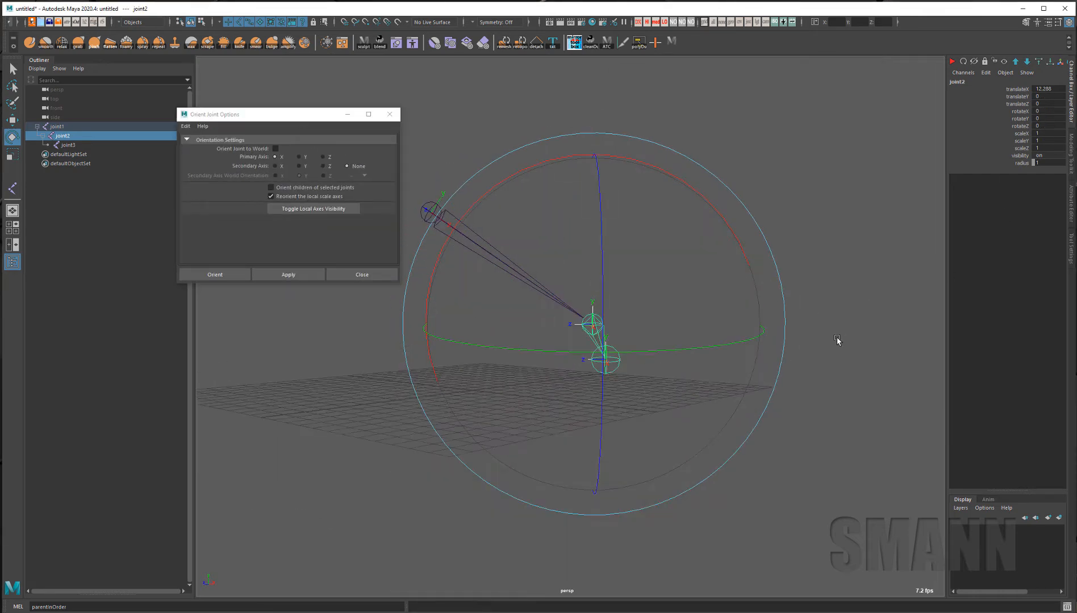
pyautogui.moveTo(745, 355); pyautogui.dragTo(659, 358)
pyautogui.hotkey('ctrl', 'z')
pyautogui.keyDown('alt'); pyautogui.moveTo(781, 332); pyautogui.dragTo(757, 362); pyautogui.keyUp('alt')
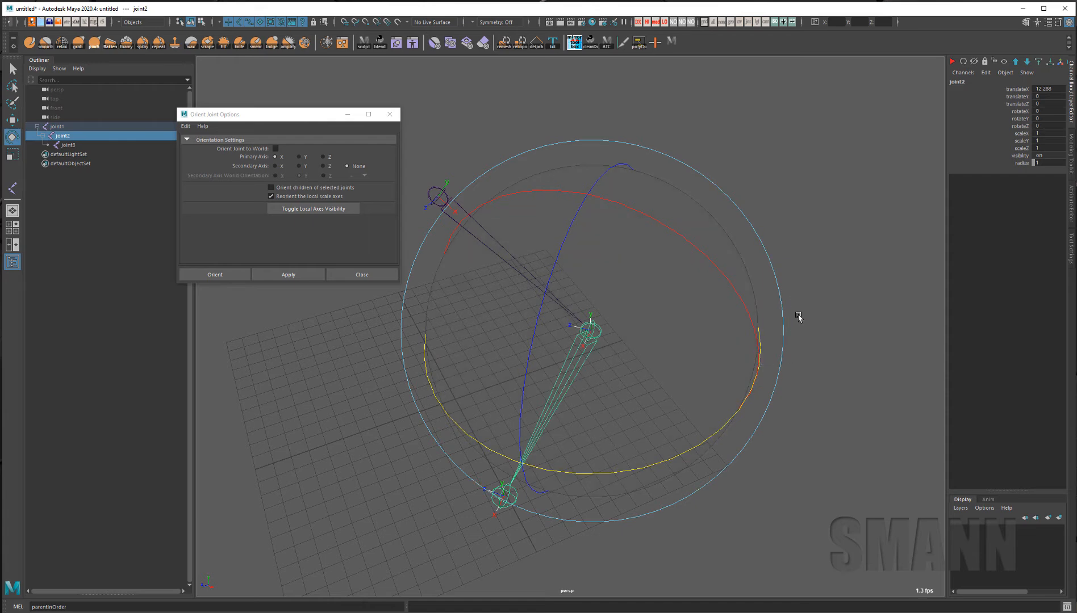
pyautogui.keyDown('alt'); pyautogui.moveTo(798, 315); pyautogui.dragTo(865, 340); pyautogui.keyUp('alt')
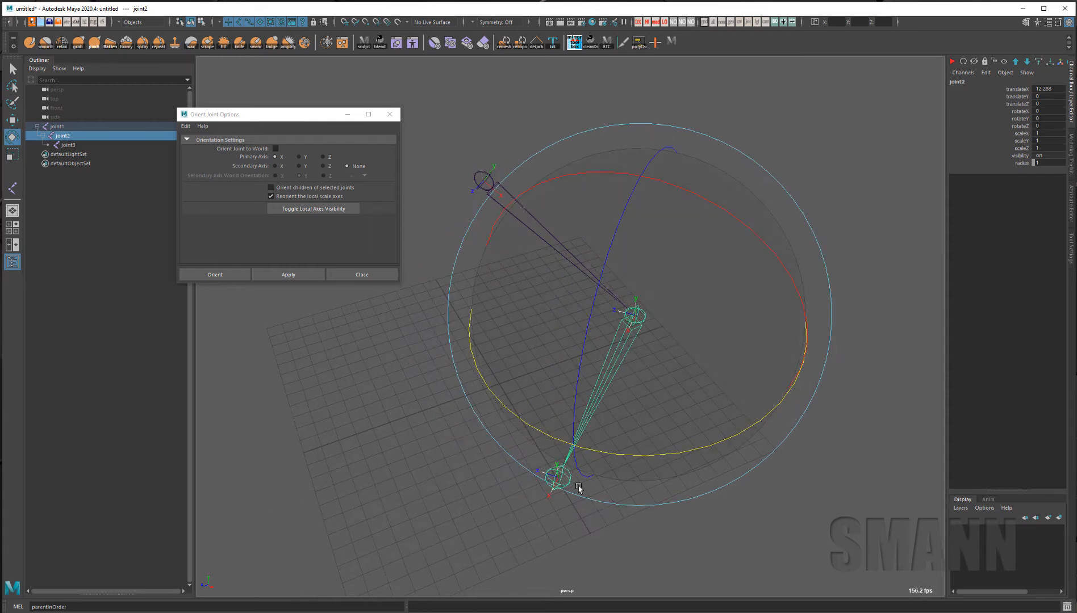
pyautogui.keyDown('alt'); pyautogui.moveTo(779, 445); pyautogui.dragTo(642, 412); pyautogui.keyUp('alt')
pyautogui.keyDown('alt'); pyautogui.moveTo(779, 413); pyautogui.dragTo(486, 242); pyautogui.keyUp('alt')
pyautogui.hotkey('ctrl', 'z')
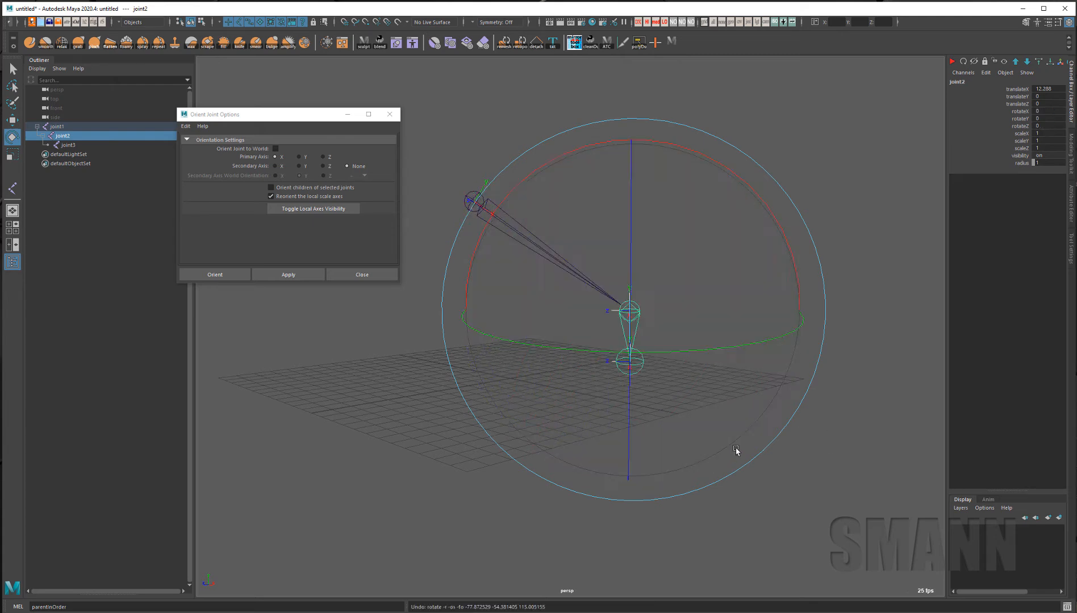
# Step: Reselect the middle joint, reapply the orientation with secondary axis None, compare its axes with the parent, and undo the orientation
pyautogui.keyDown('alt'); pyautogui.moveTo(738, 449); pyautogui.dragTo(747, 468); pyautogui.keyUp('alt')
pyautogui.click(914, 485)
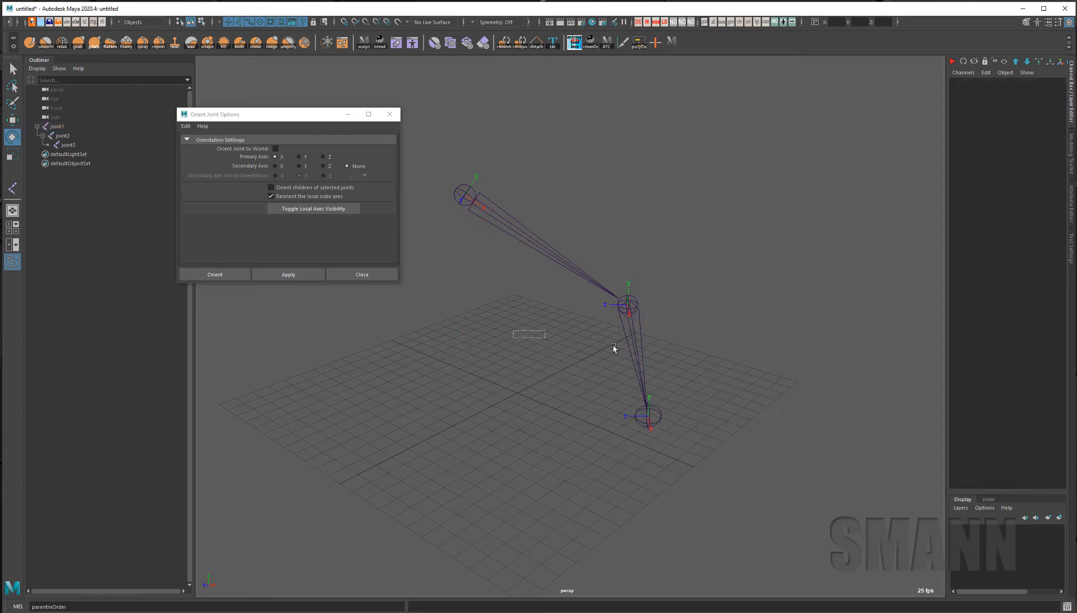
pyautogui.moveTo(611, 342); pyautogui.dragTo(656, 366)
pyautogui.keyDown('alt'); pyautogui.moveTo(826, 404); pyautogui.dragTo(788, 388); pyautogui.keyUp('alt')
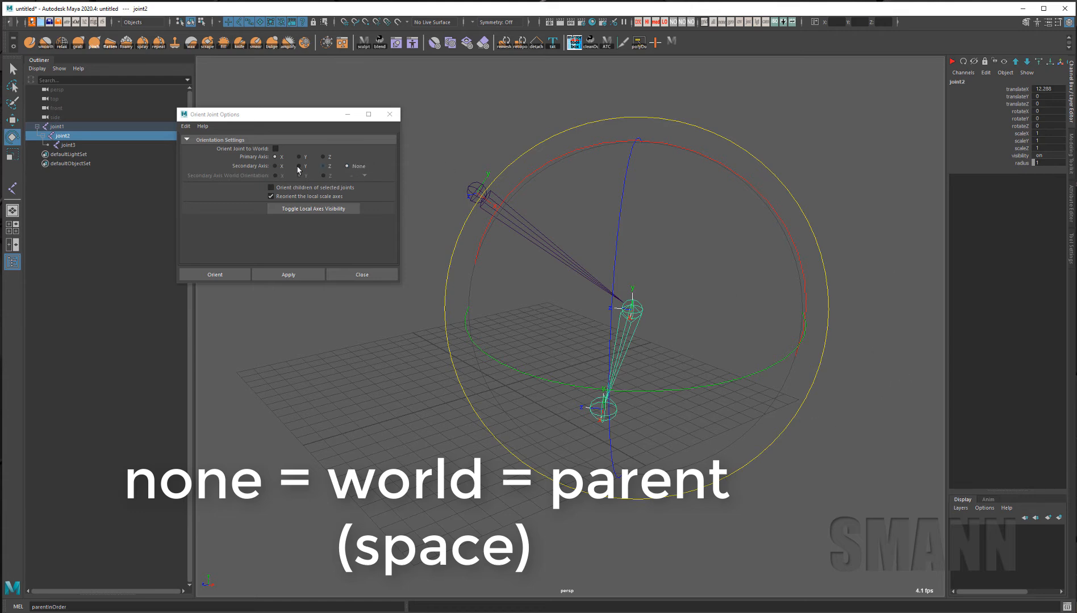
pyautogui.moveTo(301, 116); pyautogui.dragTo(289, 71)
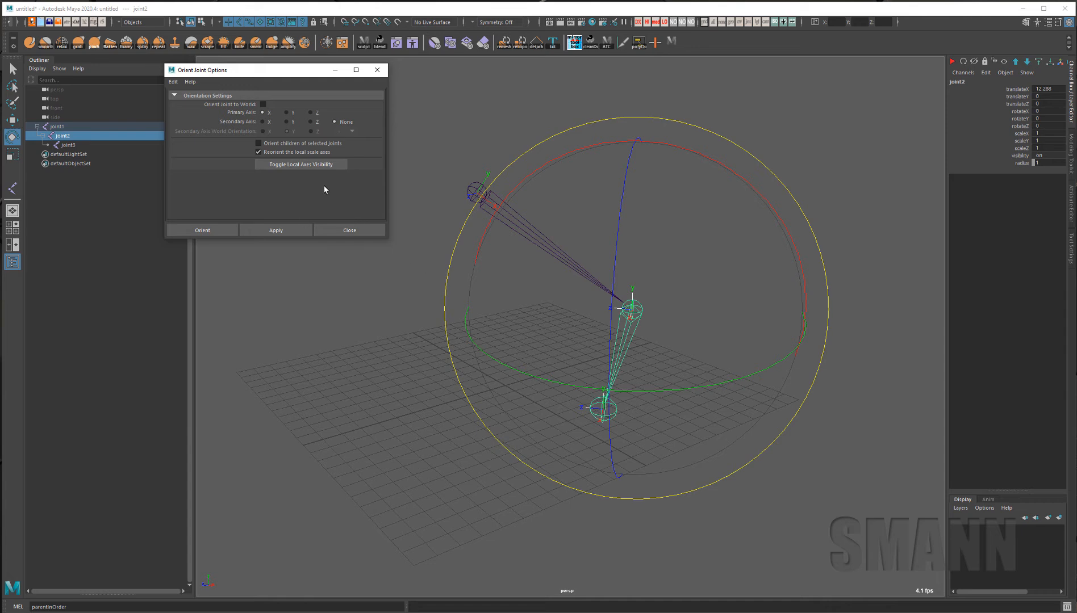
pyautogui.click(276, 230)
pyautogui.click(870, 161)
pyautogui.keyDown('alt'); pyautogui.moveTo(870, 161); pyautogui.dragTo(644, 399); pyautogui.keyUp('alt')
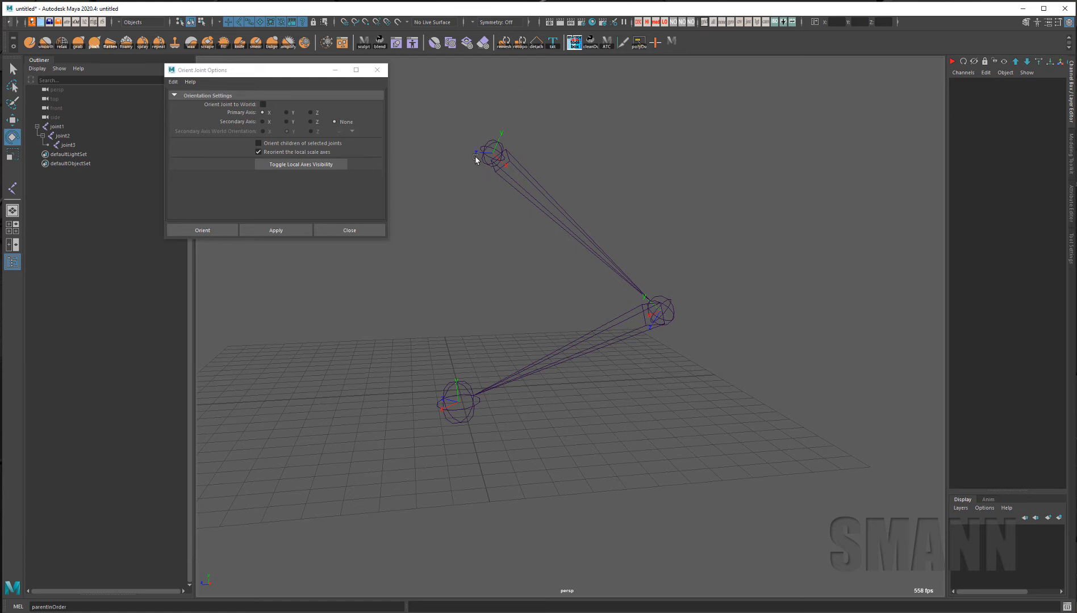
pyautogui.keyDown('alt'); pyautogui.moveTo(612, 344); pyautogui.dragTo(630, 345); pyautogui.keyUp('alt')
pyautogui.hotkey('ctrl', 'z')
pyautogui.hotkey('ctrl', 'z')
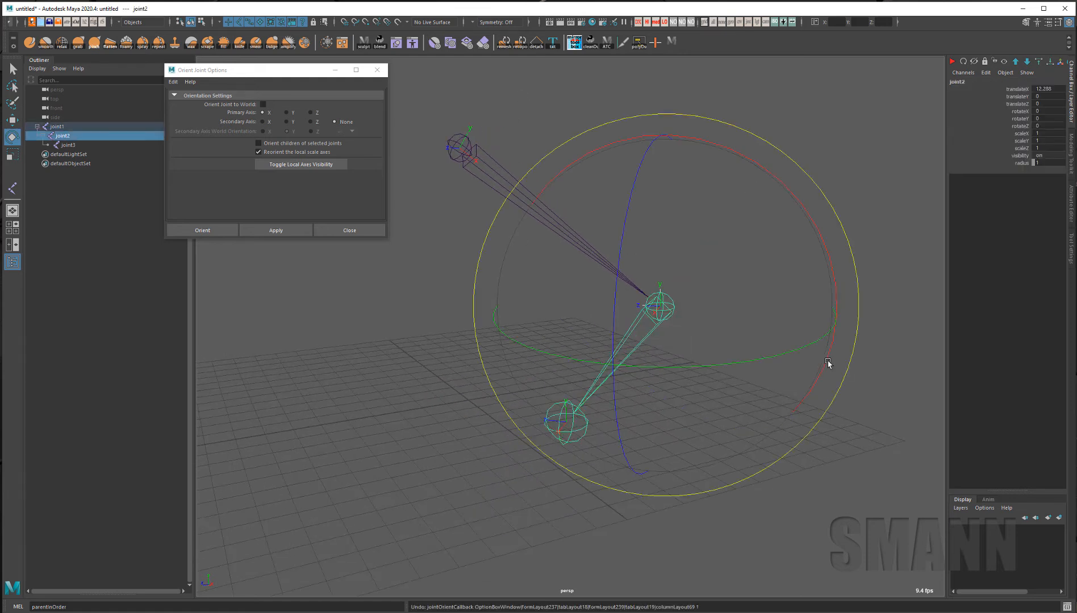
# Step: Try orienting the middle joint with Z as the secondary axis and undo it
pyautogui.click(310, 122)
pyautogui.click(289, 232)
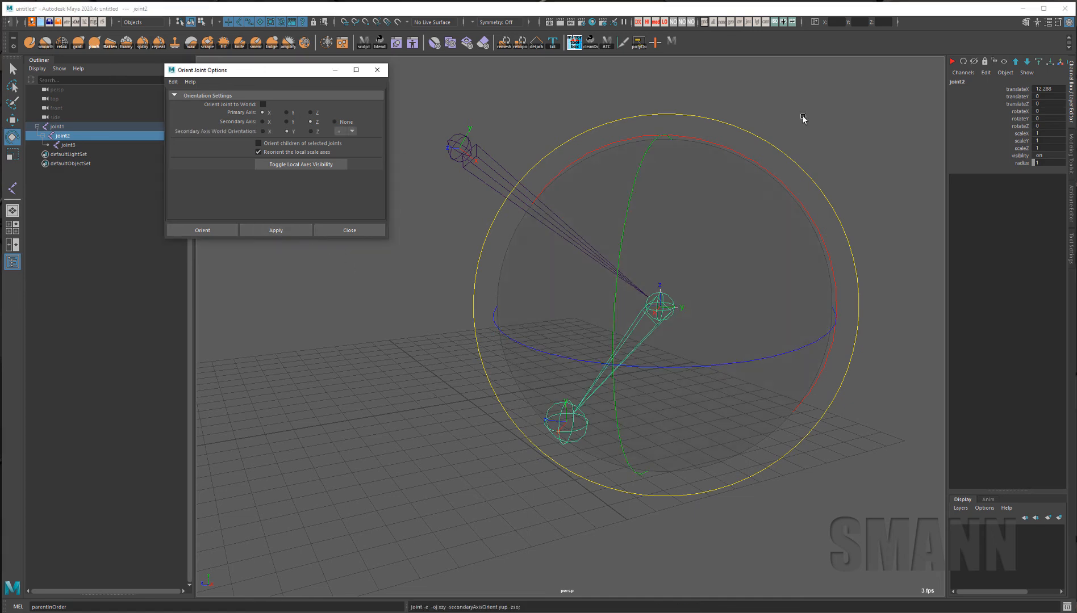
pyautogui.hotkey('ctrl', 'z')
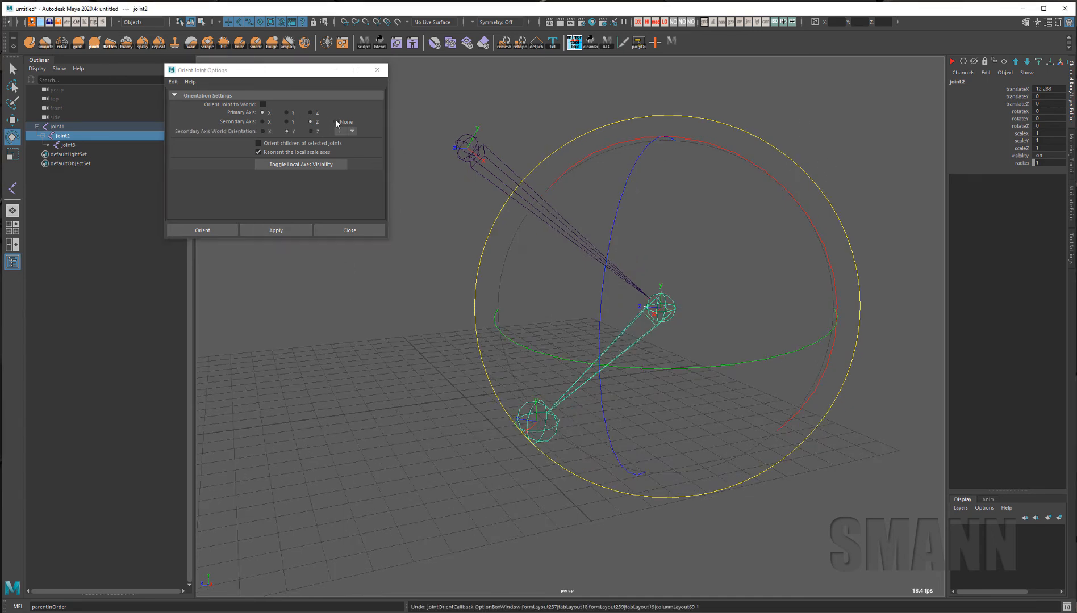
# Step: Set the secondary axis back to None, apply the orientation to the middle joint, and deselect it to check its axes
pyautogui.click(337, 122)
pyautogui.click(294, 227)
pyautogui.click(799, 314)
pyautogui.keyDown('alt'); pyautogui.moveTo(799, 314); pyautogui.dragTo(512, 153); pyautogui.keyUp('alt')
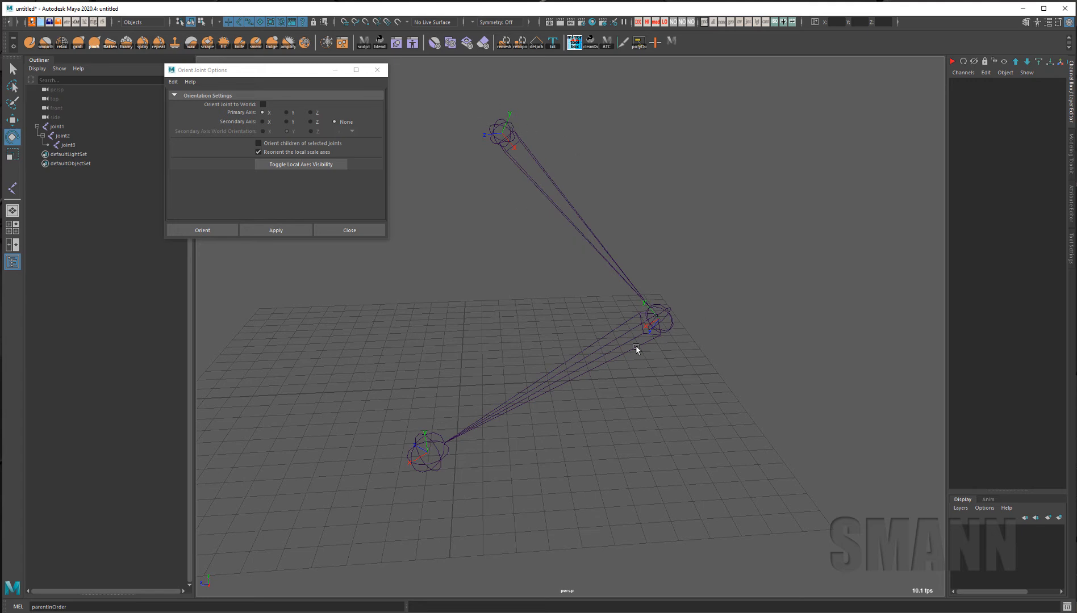
pyautogui.keyDown('alt'); pyautogui.moveTo(636, 349); pyautogui.dragTo(759, 346); pyautogui.keyUp('alt')
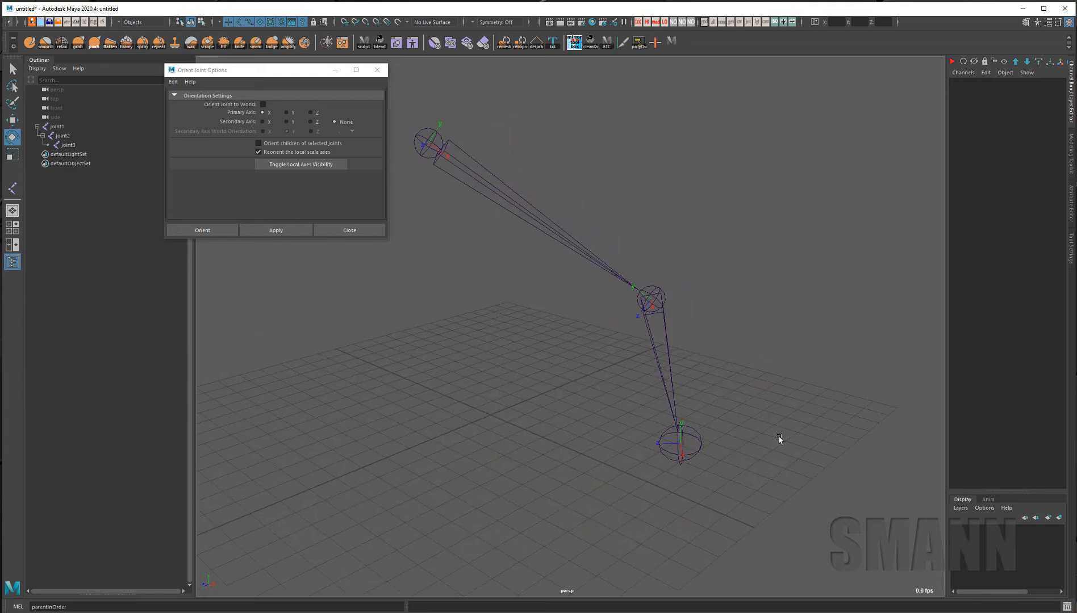
pyautogui.keyDown('alt'); pyautogui.moveTo(815, 317); pyautogui.dragTo(721, 342); pyautogui.keyUp('alt')
# Step: Select the middle joint's local rotation axis in component selection mode
pyautogui.click(608, 373)
pyautogui.keyDown('alt'); pyautogui.moveTo(809, 377); pyautogui.dragTo(771, 388); pyautogui.keyUp('alt')
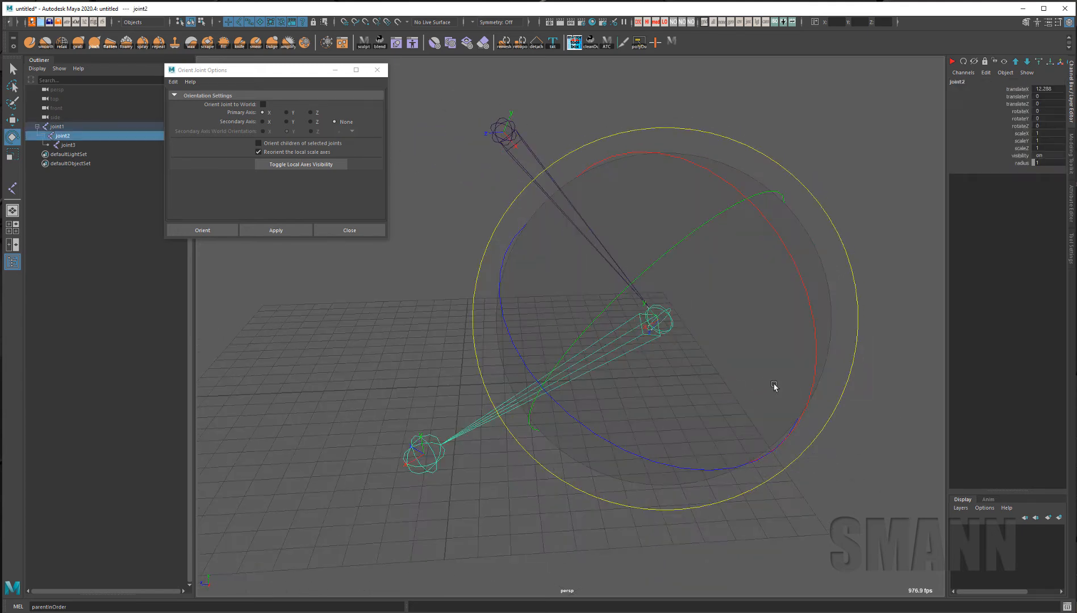
pyautogui.press('F8')
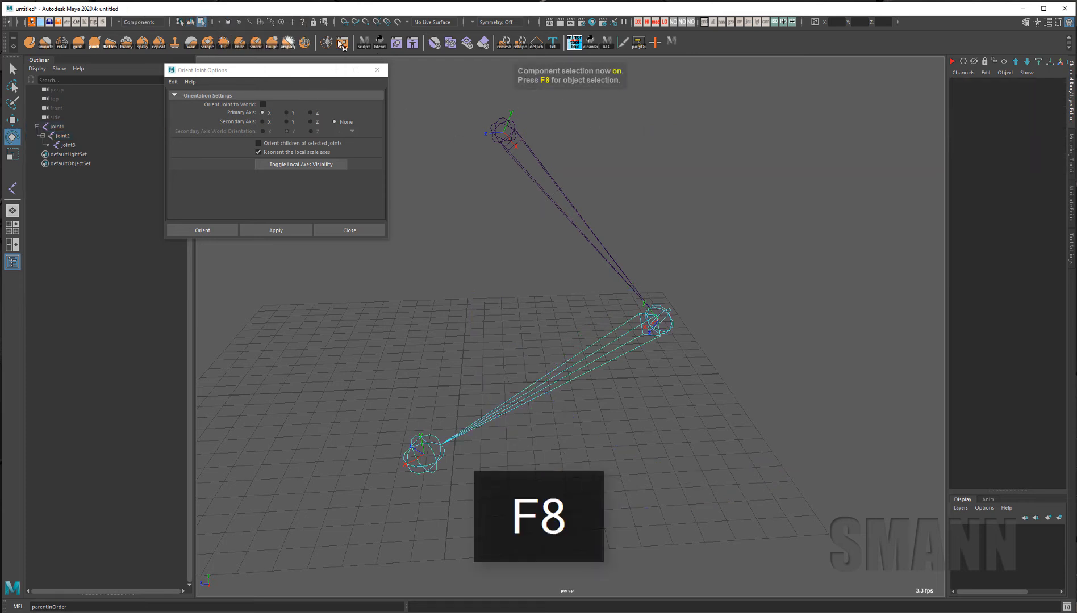
pyautogui.click(303, 21)
pyautogui.moveTo(631, 304); pyautogui.dragTo(717, 381)
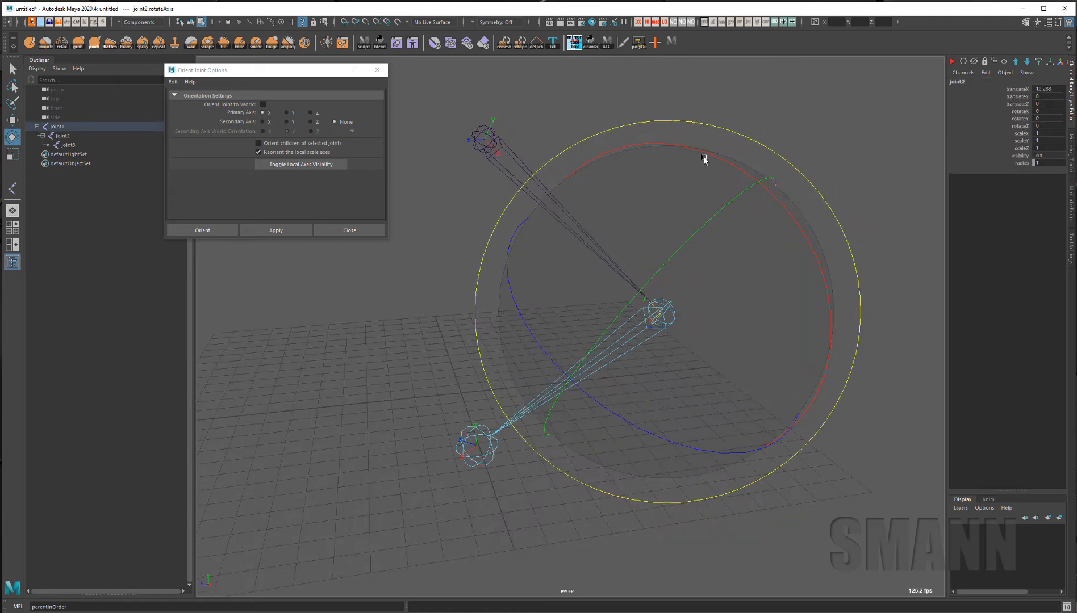
# Step: Rotate the middle joint's local rotation axis 90 degrees about X, check the rotateAxis values in the Attribute Editor, and undo the rotation
pyautogui.moveTo(712, 158); pyautogui.dragTo(759, 217)
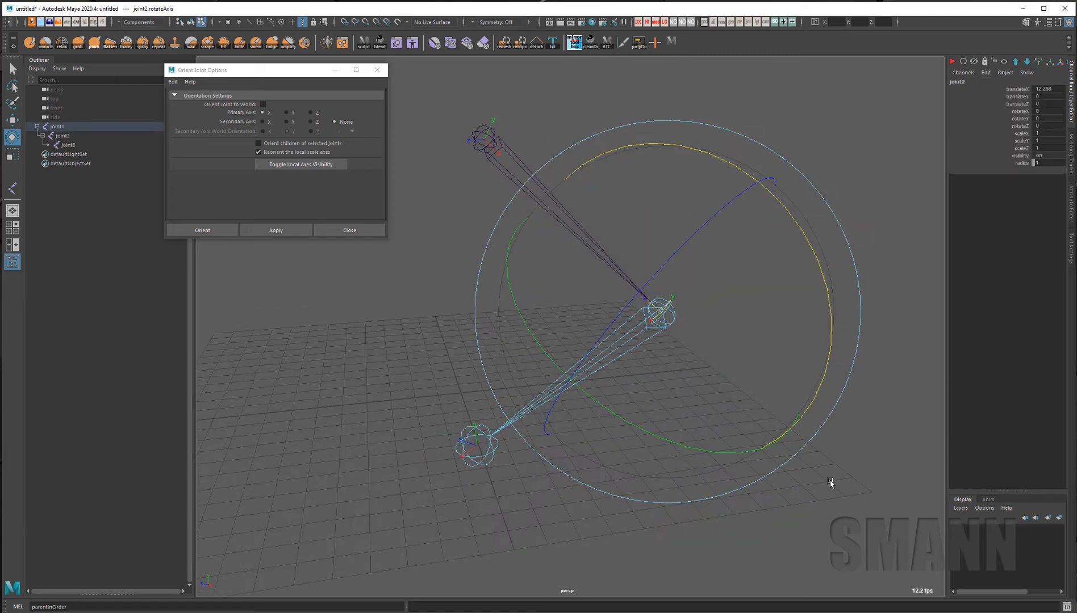
pyautogui.keyDown('alt'); pyautogui.moveTo(831, 484); pyautogui.dragTo(829, 253); pyautogui.keyUp('alt')
pyautogui.press('w')
pyautogui.hotkey('ctrl', 'a')
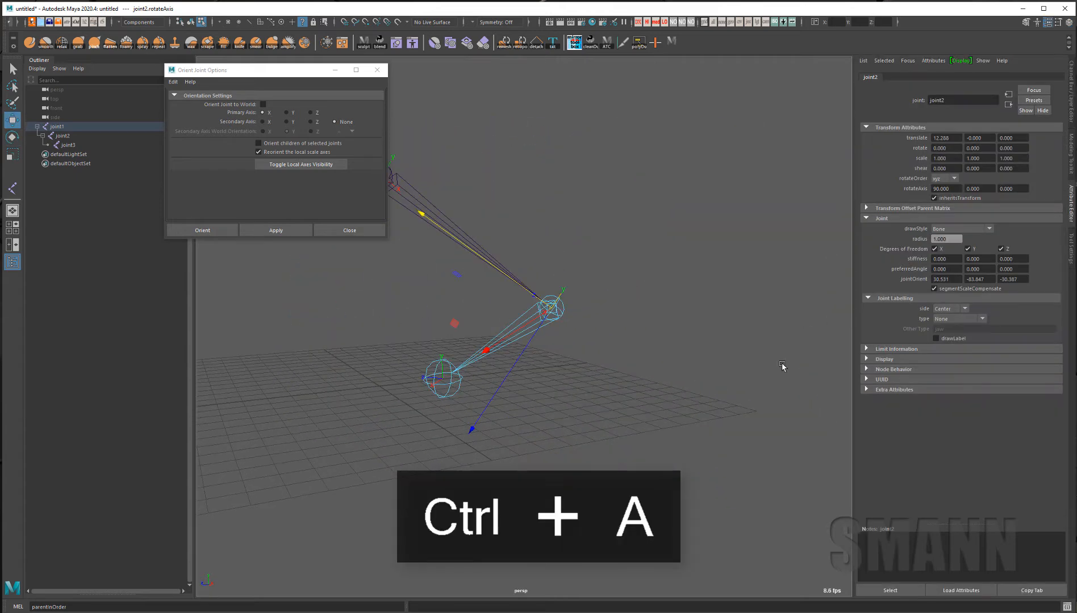
pyautogui.moveTo(679, 301)
pyautogui.keyDown('alt'); pyautogui.mouseDown(button='middle')
pyautogui.moveTo(712, 299)
pyautogui.moveTo(676, 280)
pyautogui.mouseUp(button='middle'); pyautogui.keyUp('alt')
pyautogui.hotkey('ctrl', 'z')
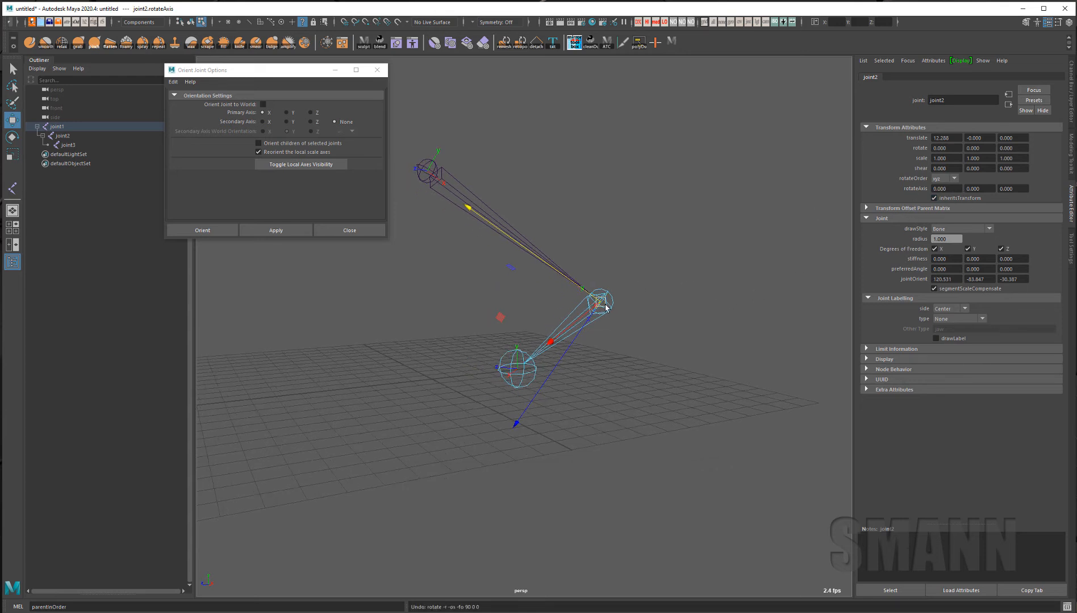
pyautogui.hotkey('shift', 'z')
pyautogui.hotkey('ctrl', 'z')
# Step: Turn the middle joint's local rotation axis 90 degrees about X again and check its direction with the Move tool
pyautogui.press('e')
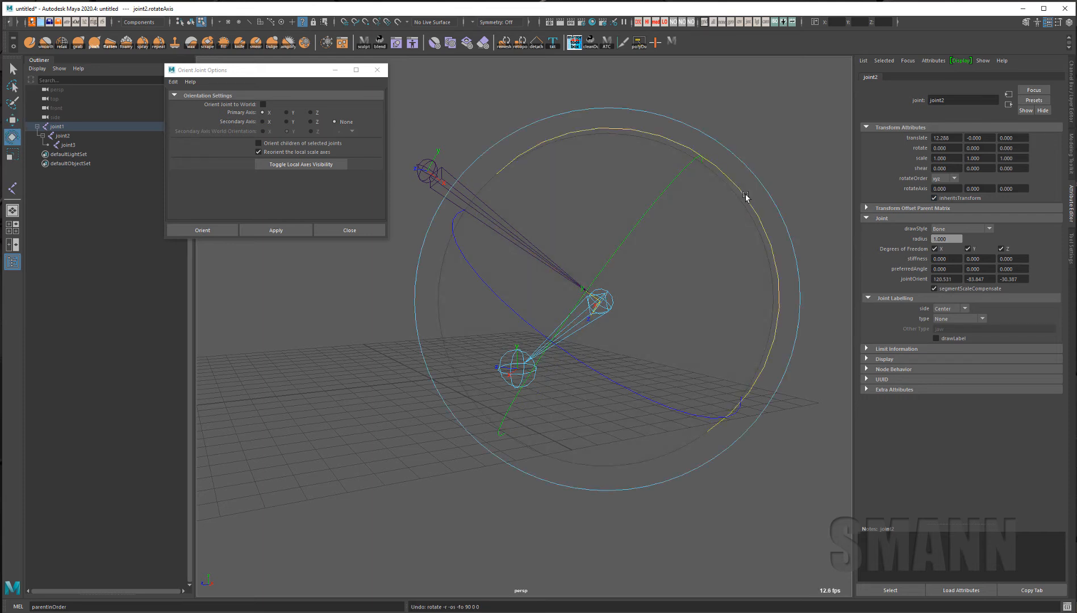
pyautogui.moveTo(746, 196); pyautogui.dragTo(773, 273)
pyautogui.keyDown('alt'); pyautogui.moveTo(746, 242); pyautogui.dragTo(806, 222); pyautogui.keyUp('alt')
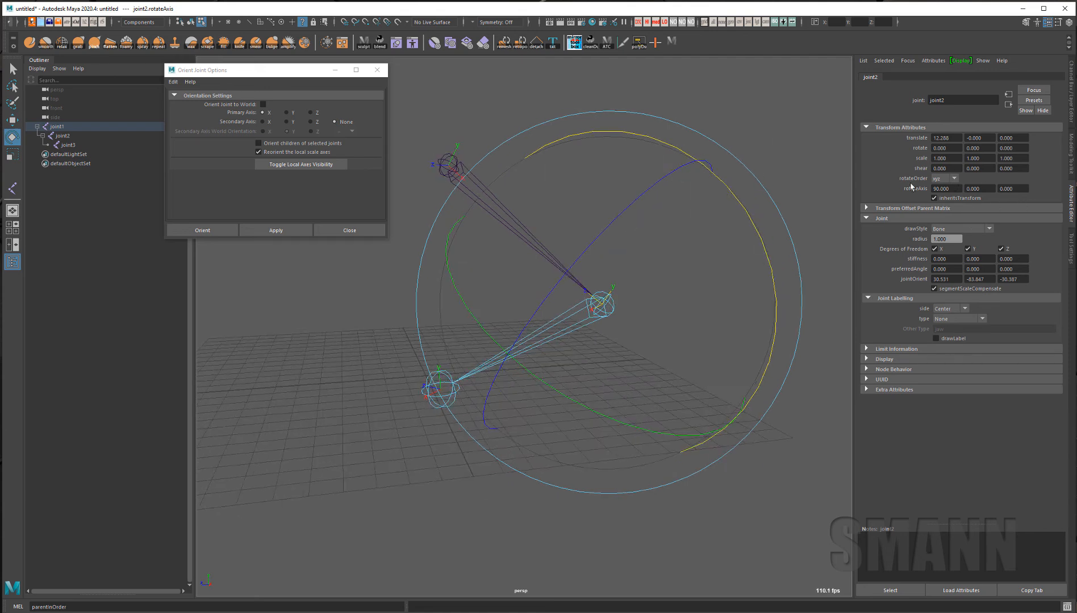
pyautogui.press('w')
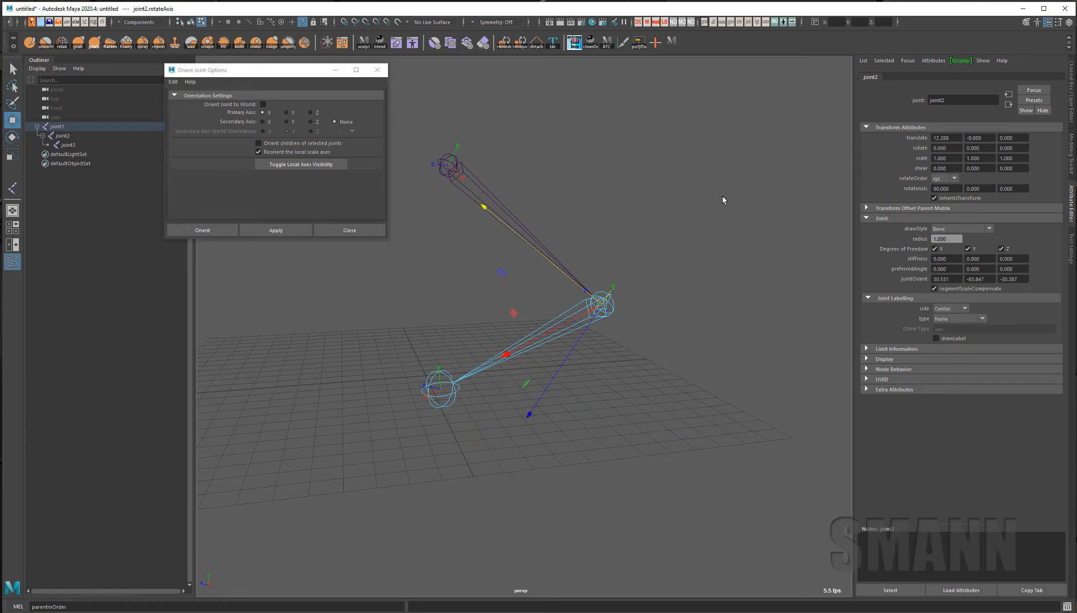
pyautogui.keyDown('alt'); pyautogui.moveTo(672, 242); pyautogui.dragTo(646, 284); pyautogui.keyUp('alt')
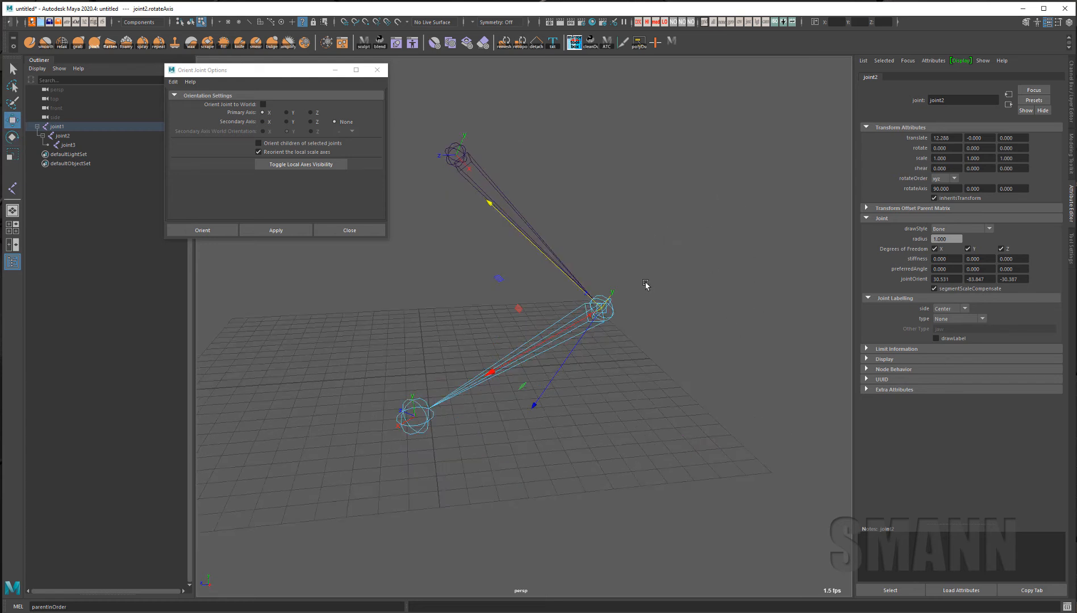
# Step: Return to object selection, run joint -e -zso on the middle joint, and deselect it
pyautogui.press('F8')
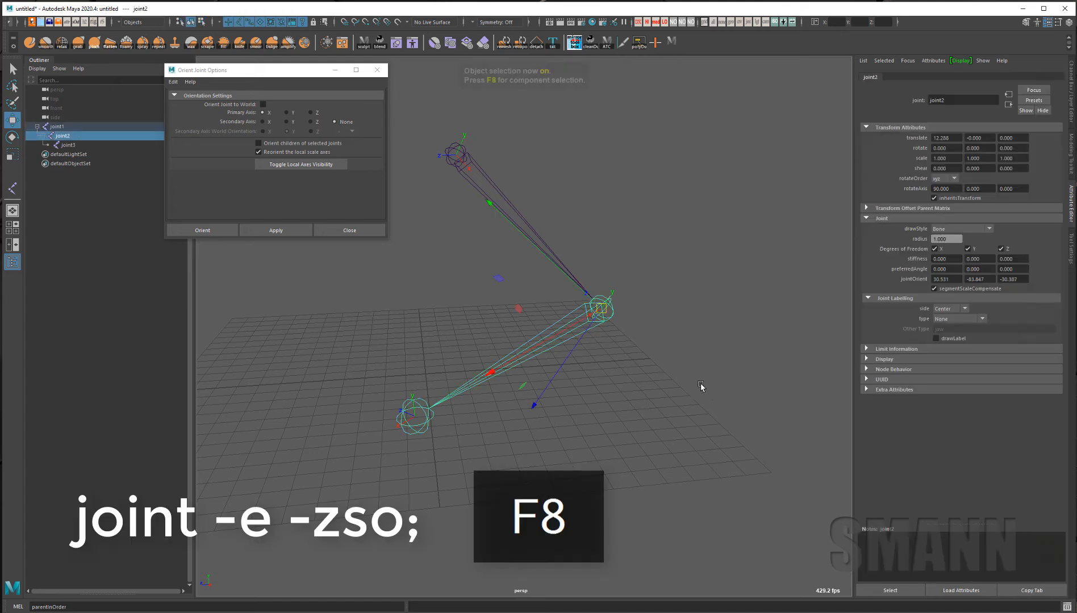
pyautogui.press('space')
pyautogui.moveTo(644, 113); pyautogui.dragTo(616, 114)
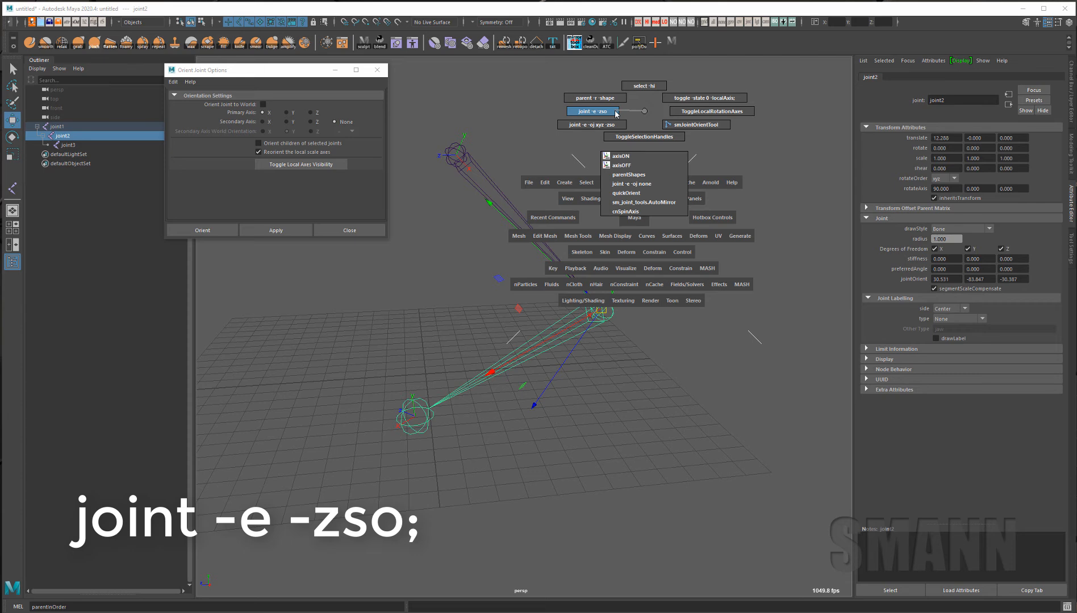
pyautogui.moveTo(616, 114); pyautogui.dragTo(613, 111)
pyautogui.click(694, 230)
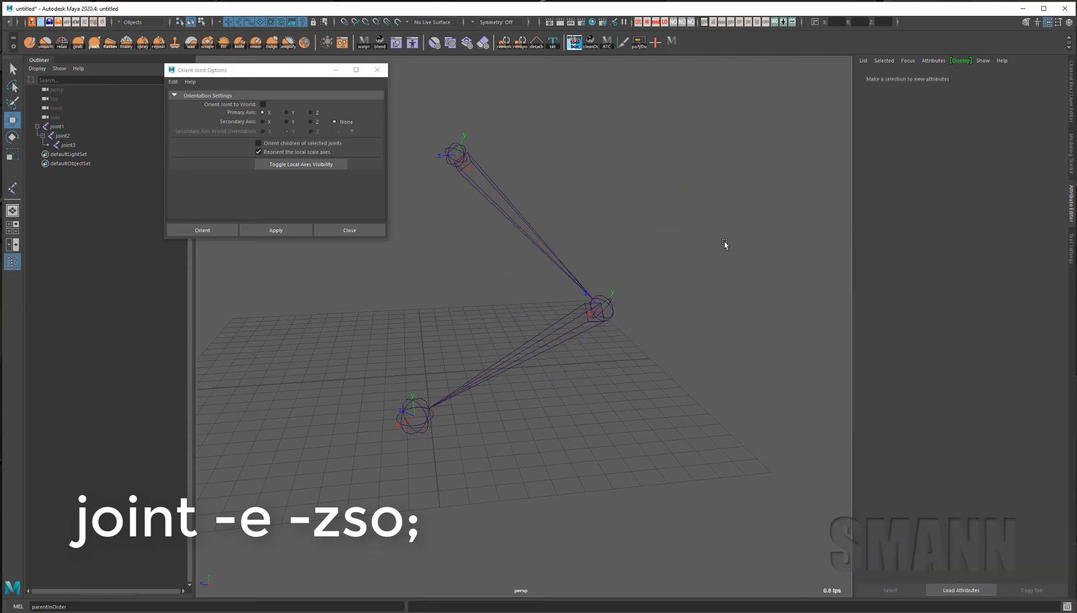
# Step: Switch to the web browser's Maya 2020 help page for the joint command and fit its window on the screen
pyautogui.hotkey('alt', 'Tab')
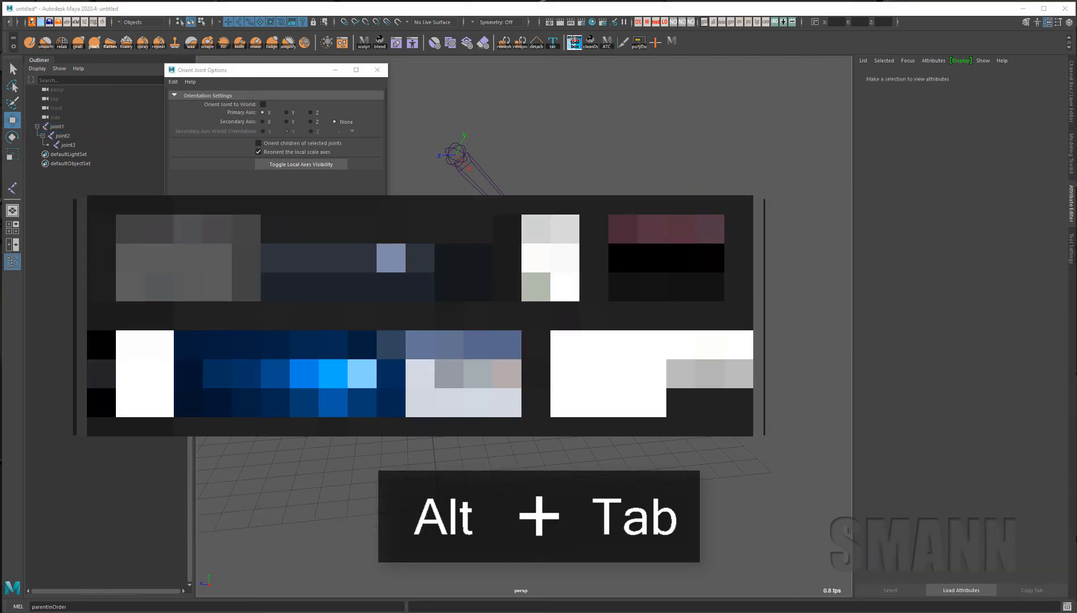
pyautogui.hotkey('shift', 'alt', 'Tab')
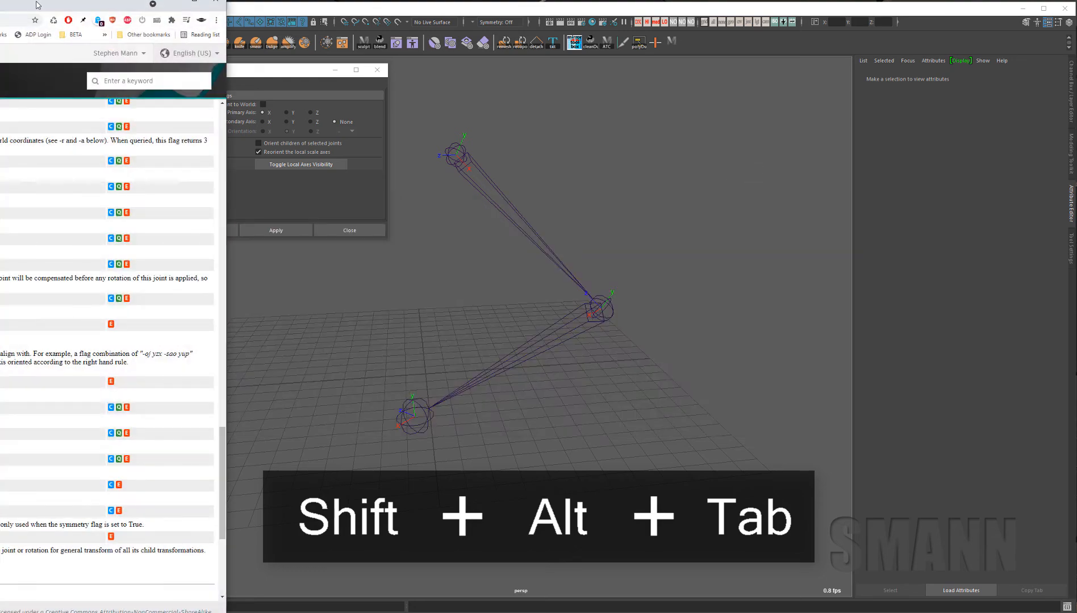
pyautogui.moveTo(36, 5); pyautogui.dragTo(749, 30)
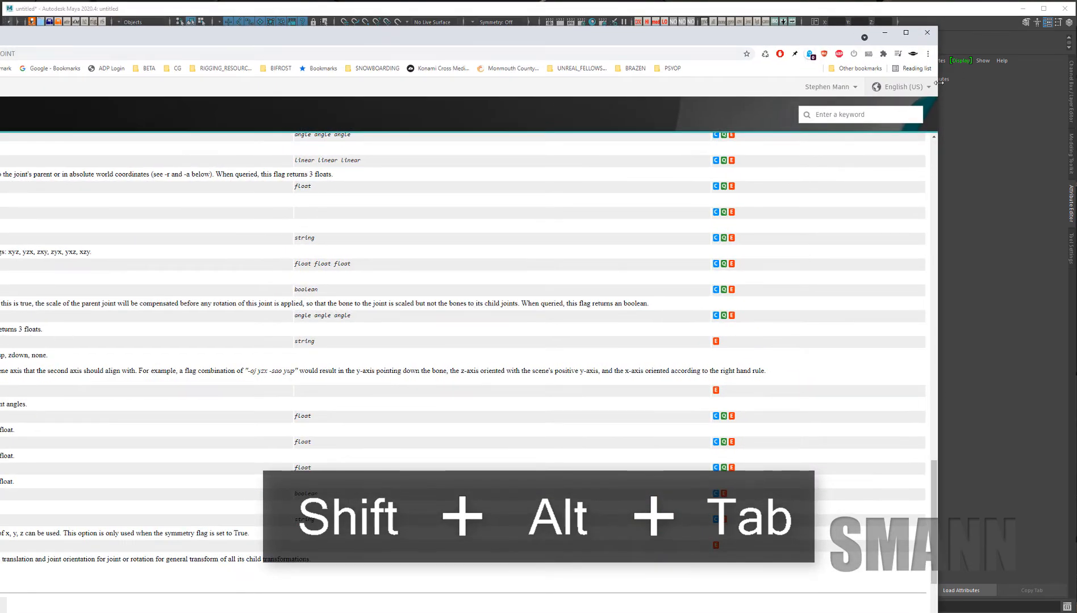
pyautogui.moveTo(938, 83); pyautogui.dragTo(439, 83)
pyautogui.moveTo(284, 42); pyautogui.dragTo(785, 30)
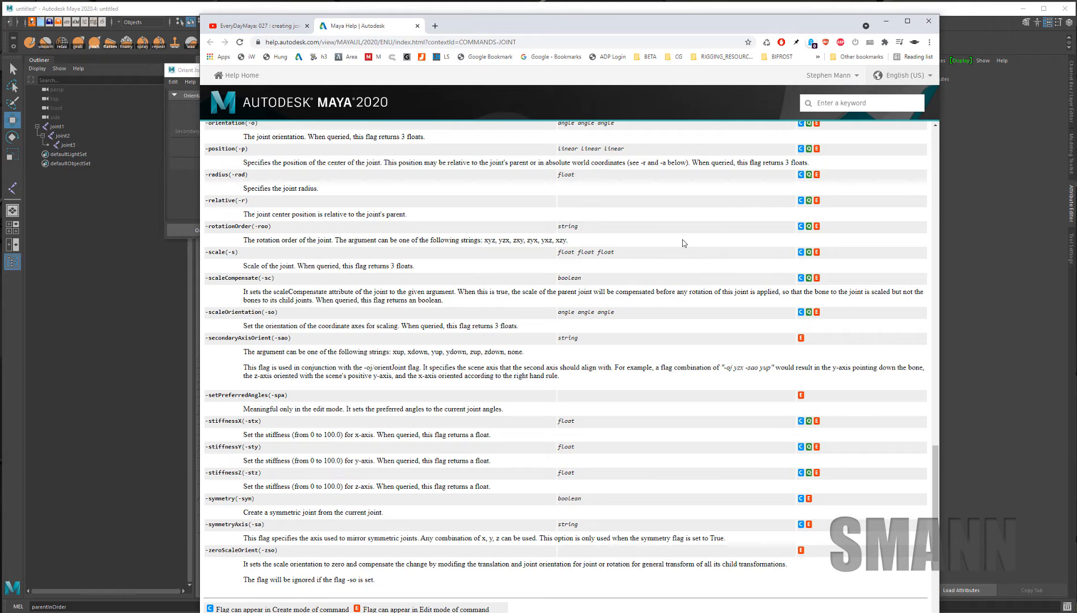
# Step: Read the zeroScaleOrient (-zso) flag description on the joint command help page, and switch back to Maya
pyautogui.scroll(-2, 285, 385)
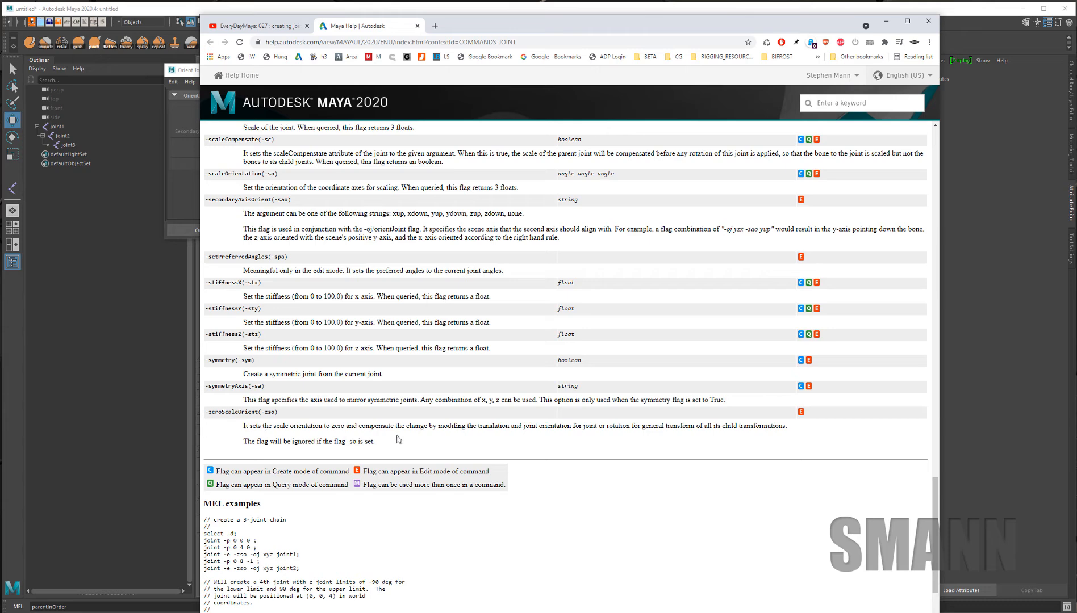
pyautogui.moveTo(569, 425); pyautogui.dragTo(466, 421)
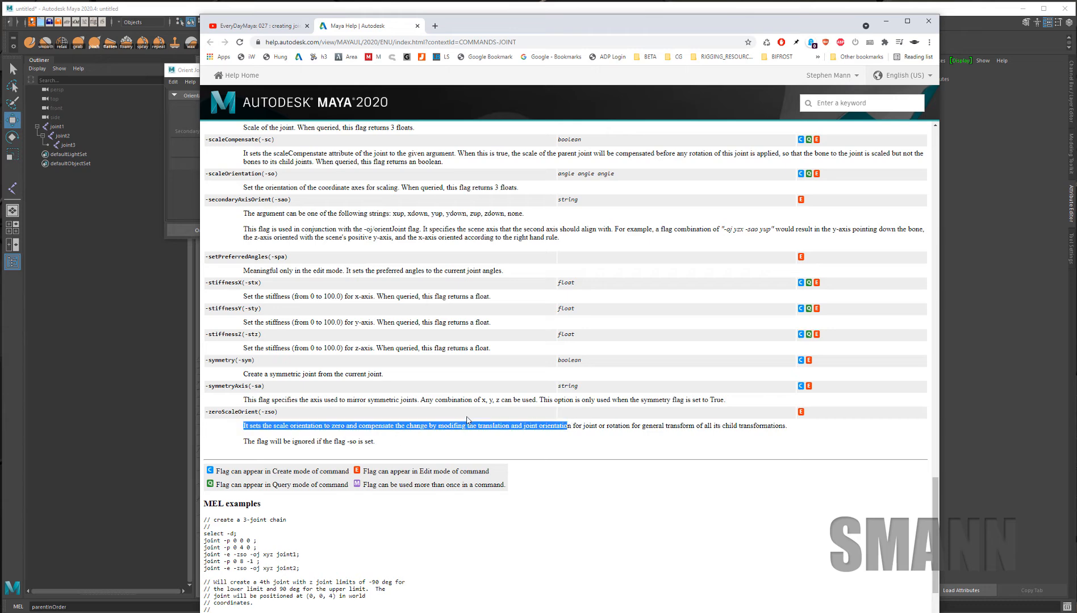
pyautogui.click(650, 440)
pyautogui.moveTo(590, 425); pyautogui.dragTo(700, 427)
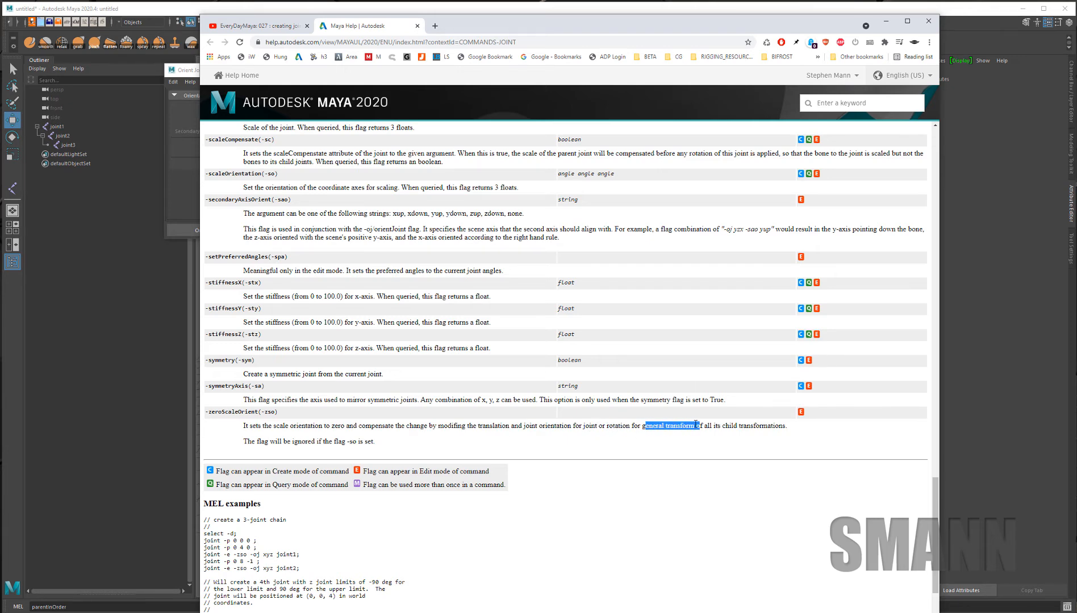
pyautogui.click(744, 427)
pyautogui.click(886, 21)
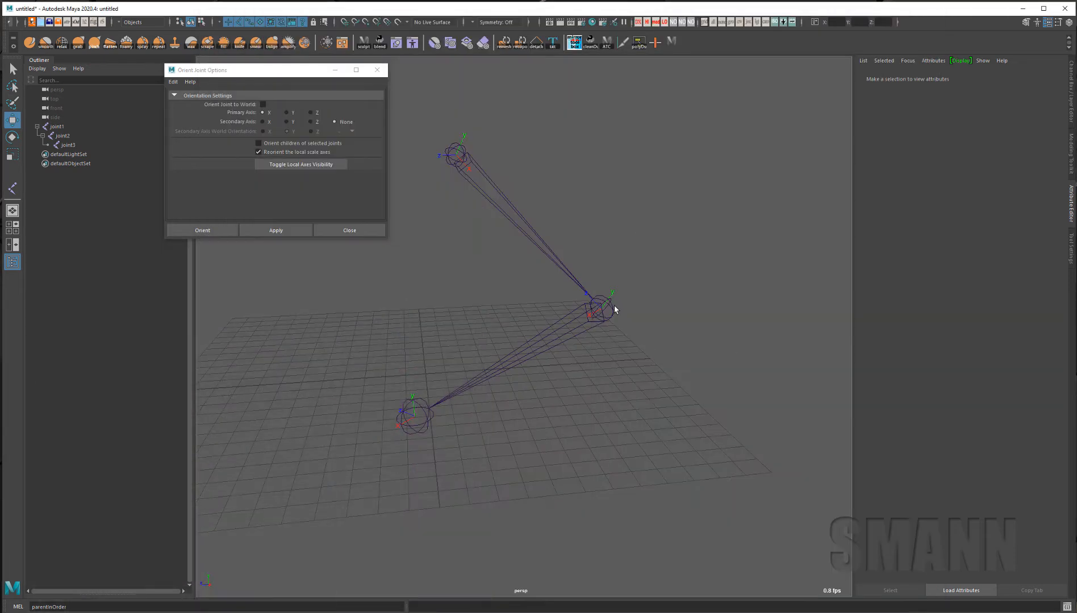
# Step: Select the middle joint, check its axis directions from several angles with the Move and Rotate tools, and deselect it
pyautogui.click(613, 305)
pyautogui.keyDown('alt'); pyautogui.moveTo(651, 387); pyautogui.dragTo(692, 373); pyautogui.keyUp('alt')
pyautogui.keyDown('alt'); pyautogui.moveTo(754, 346); pyautogui.dragTo(601, 392); pyautogui.keyUp('alt')
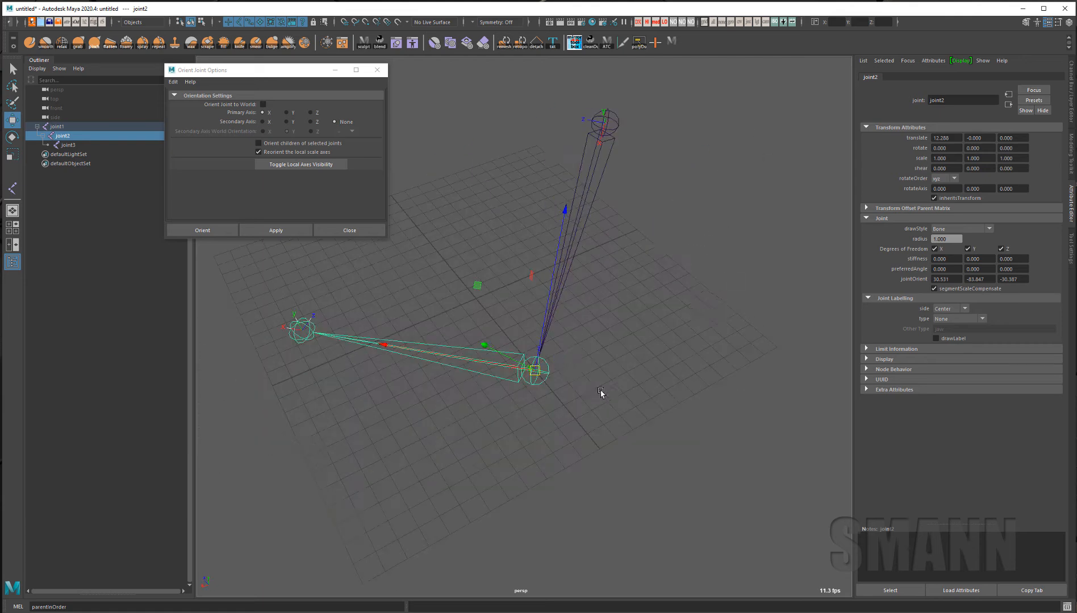
pyautogui.moveTo(709, 350); pyautogui.dragTo(468, 208)
pyautogui.keyDown('alt'); pyautogui.moveTo(675, 404); pyautogui.dragTo(681, 385); pyautogui.keyUp('alt')
pyautogui.press('e')
pyautogui.keyDown('alt'); pyautogui.moveTo(617, 399); pyautogui.dragTo(781, 389); pyautogui.keyUp('alt')
pyautogui.press('w')
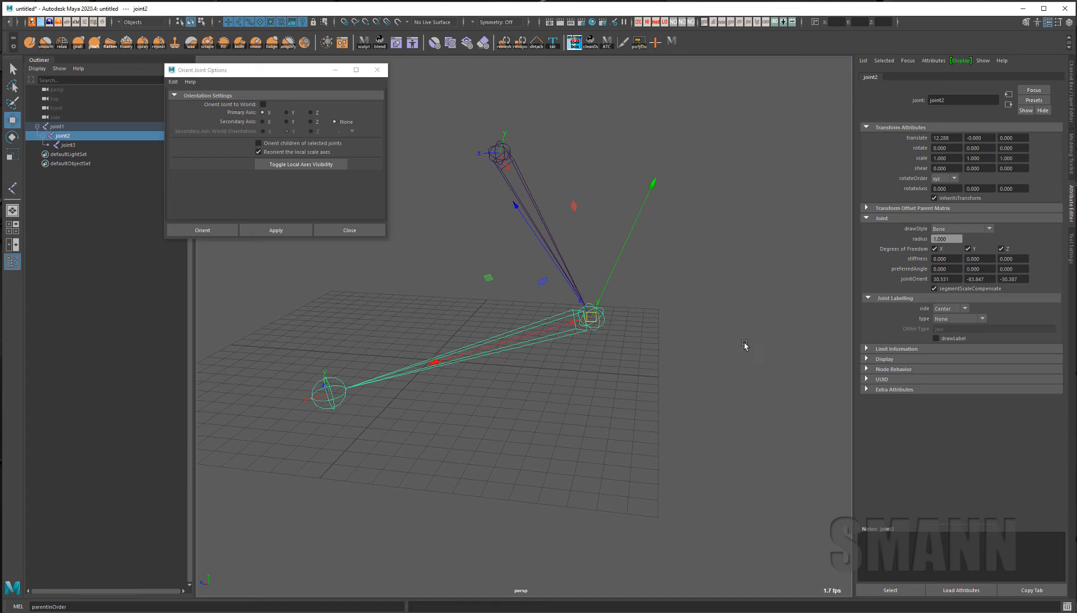
pyautogui.keyDown('alt'); pyautogui.moveTo(744, 346); pyautogui.dragTo(634, 385); pyautogui.keyUp('alt')
pyautogui.press('e')
pyautogui.keyDown('alt'); pyautogui.moveTo(523, 401); pyautogui.dragTo(551, 406); pyautogui.keyUp('alt')
pyautogui.hotkey('ctrl', 'z')
pyautogui.click(767, 71)
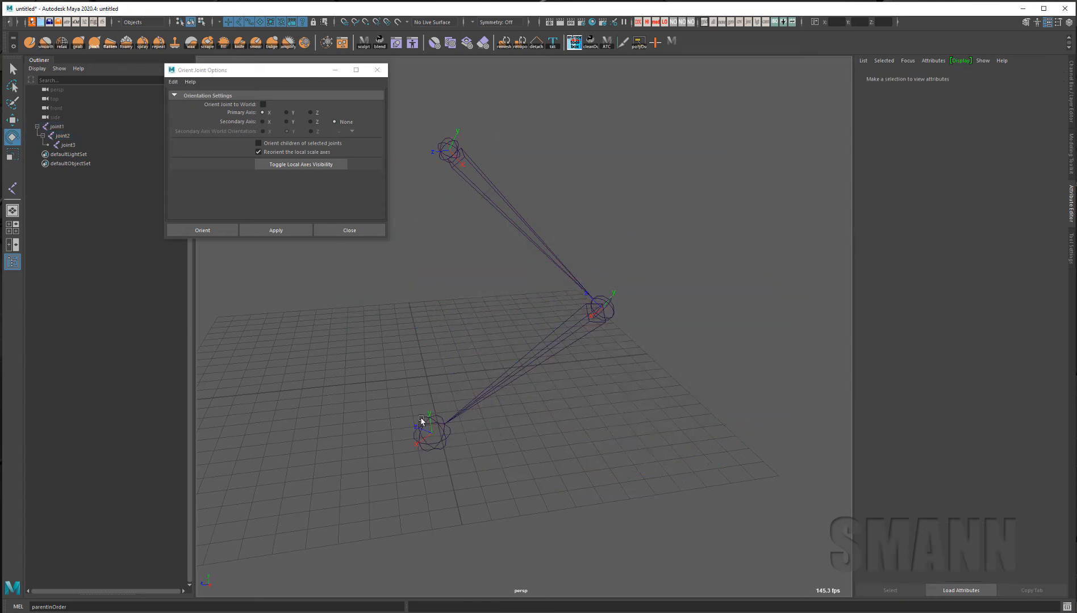
# Step: Orient the end joint to world with the Orient Joint options and close the options window
pyautogui.click(421, 421)
pyautogui.keyDown('alt'); pyautogui.moveTo(466, 507); pyautogui.dragTo(567, 461); pyautogui.keyUp('alt')
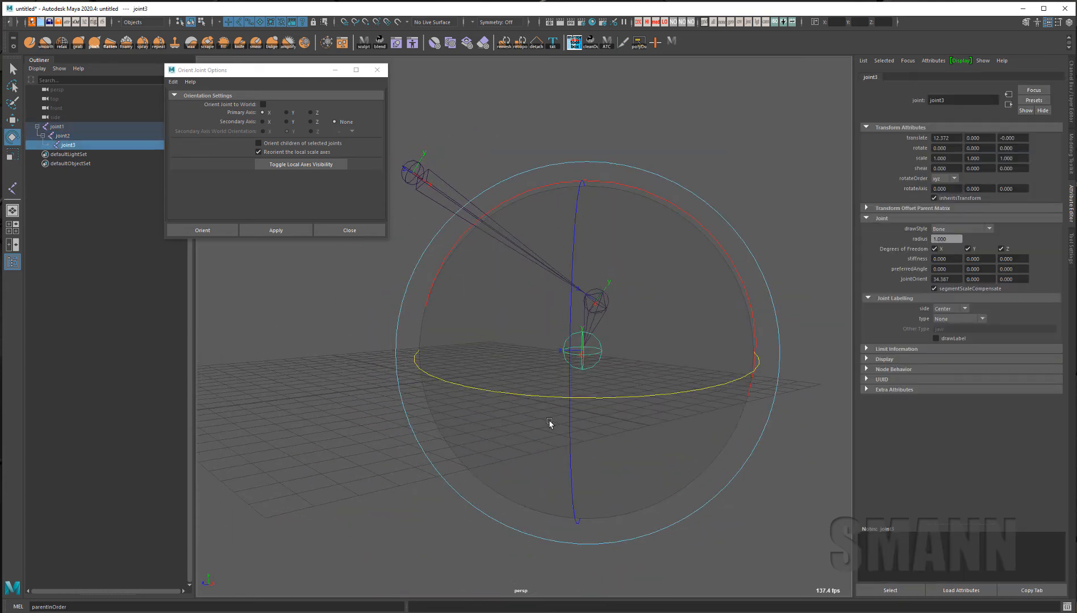
pyautogui.keyDown('alt'); pyautogui.moveTo(733, 489); pyautogui.dragTo(688, 489); pyautogui.keyUp('alt')
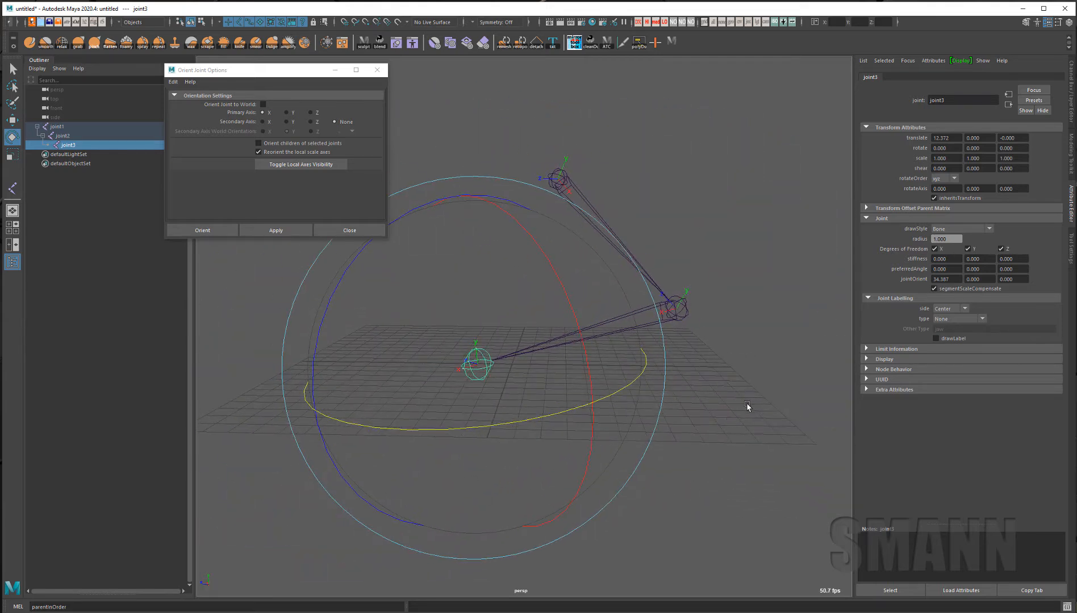
pyautogui.keyDown('alt'); pyautogui.moveTo(747, 404); pyautogui.dragTo(745, 410); pyautogui.keyUp('alt')
pyautogui.click(288, 230)
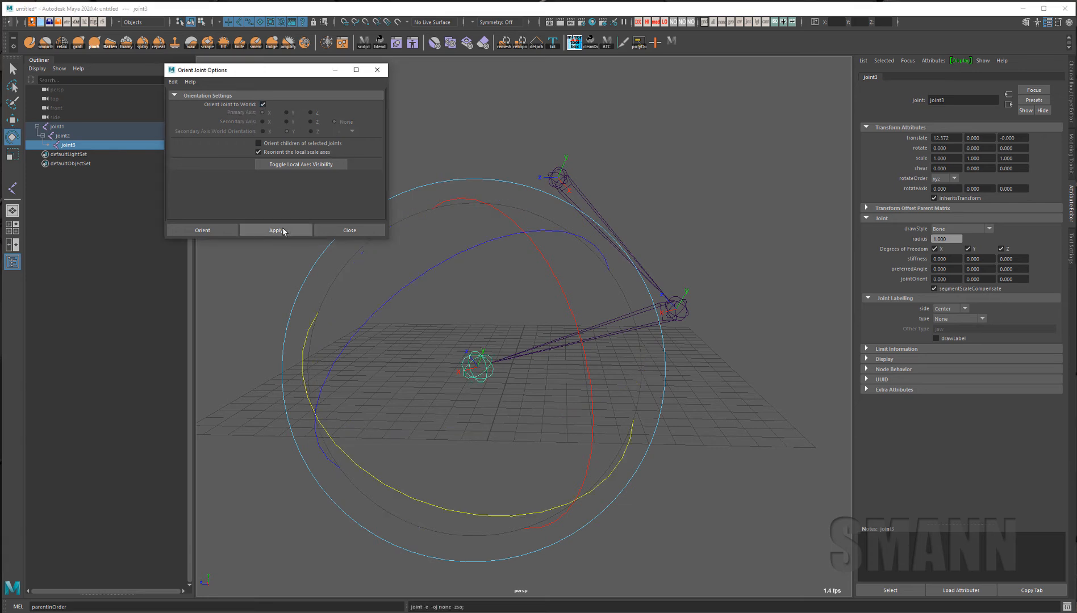
pyautogui.click(319, 230)
# Step: Create an IK handle with the Rotate-Plane Solver from the root joint to the end joint, and show its Attribute Editor
pyautogui.keyDown('alt'); pyautogui.moveTo(682, 313); pyautogui.dragTo(694, 334); pyautogui.keyUp('alt')
pyautogui.press('space')
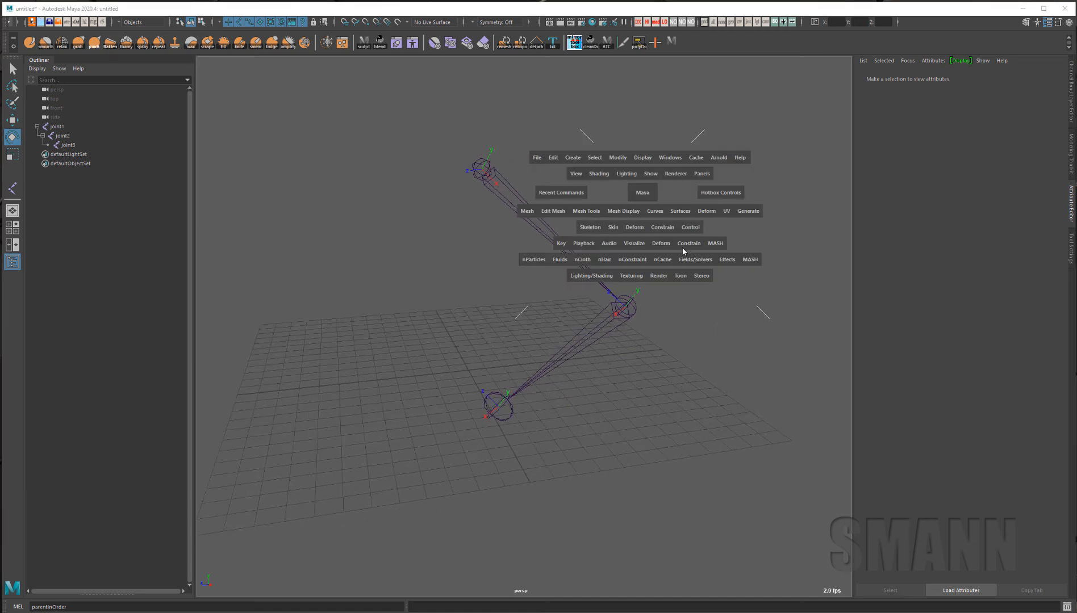
pyautogui.click(587, 228)
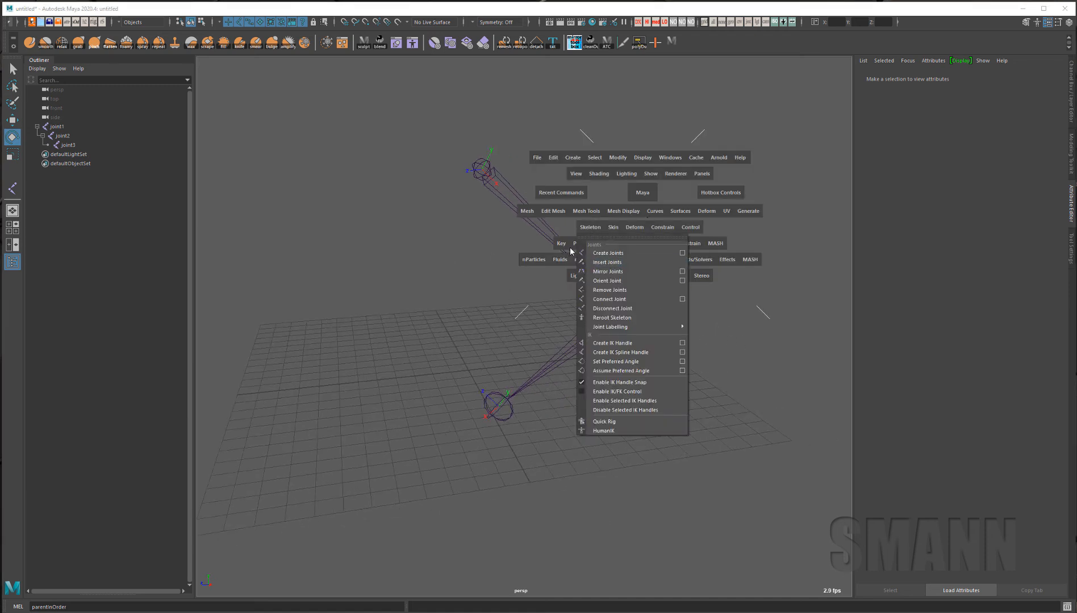
pyautogui.click(683, 343)
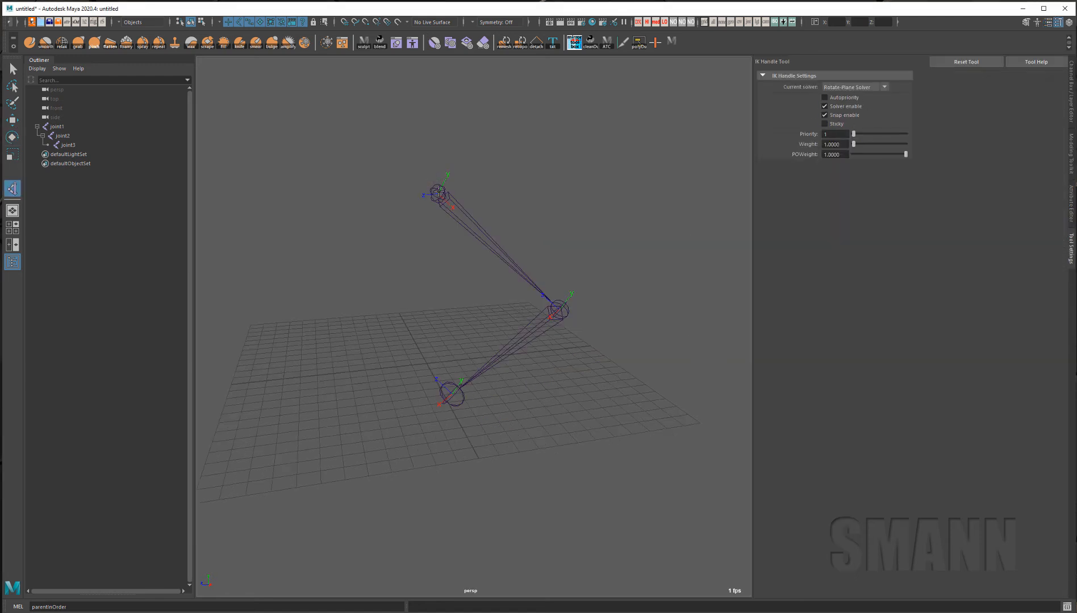
pyautogui.click(438, 193)
pyautogui.click(450, 395)
pyautogui.press('e')
pyautogui.press('w')
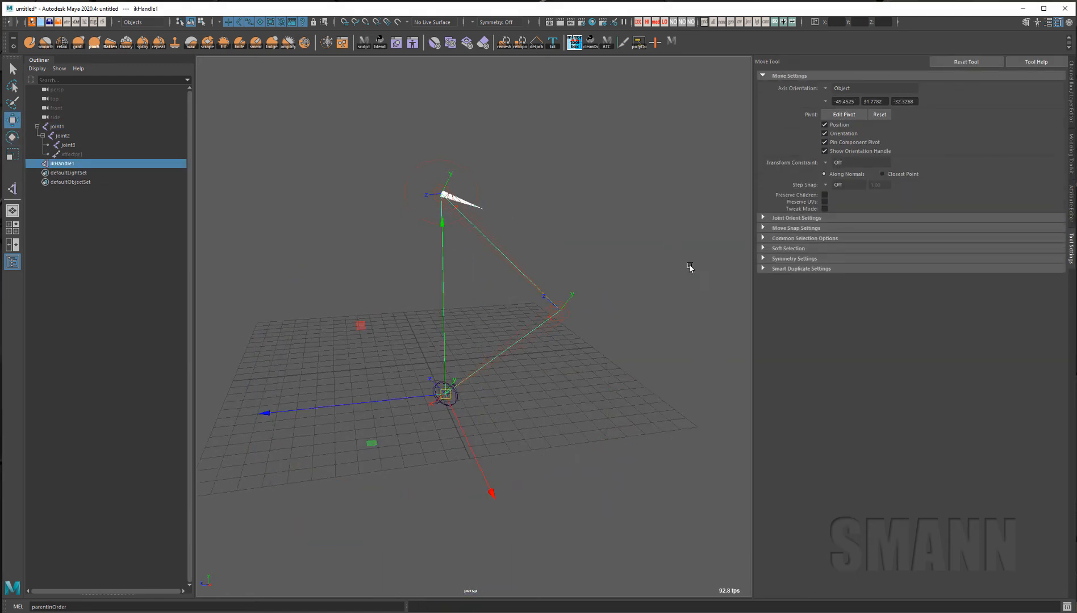
pyautogui.hotkey('ctrl', 'a')
pyautogui.keyDown('alt'); pyautogui.moveTo(564, 454); pyautogui.dragTo(586, 462); pyautogui.keyUp('alt')
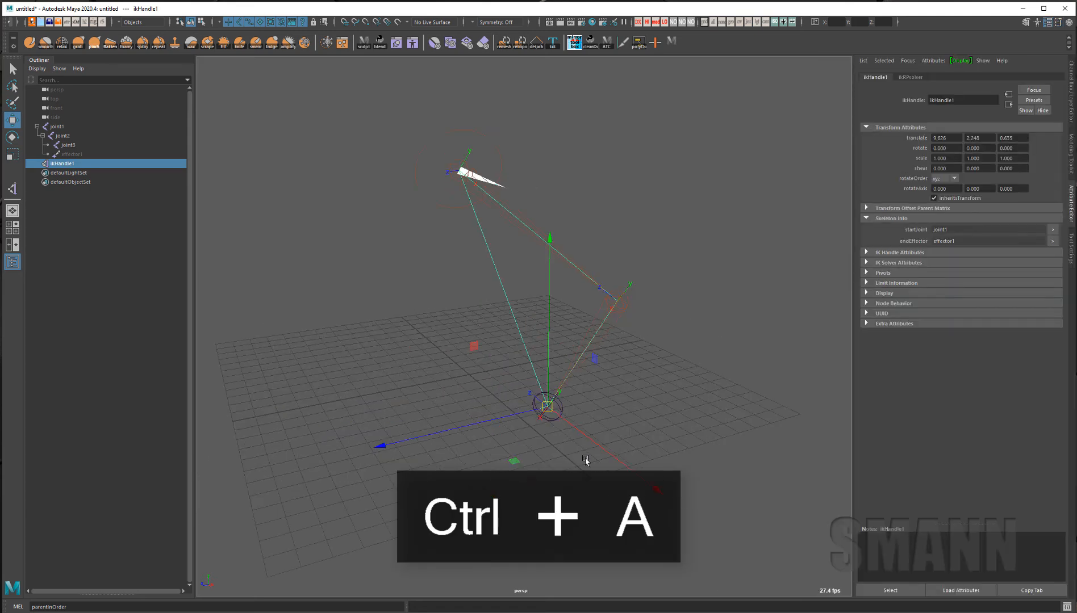
# Step: Test the chain's bending by moving the IK handle, and undo the moves
pyautogui.moveTo(655, 489); pyautogui.dragTo(442, 294)
pyautogui.keyDown('alt'); pyautogui.moveTo(602, 369); pyautogui.dragTo(494, 335); pyautogui.keyUp('alt')
pyautogui.hotkey('ctrl', 'z')
pyautogui.keyDown('alt'); pyautogui.moveTo(391, 369); pyautogui.dragTo(470, 197); pyautogui.keyUp('alt')
pyautogui.hotkey('ctrl', 'z')
pyautogui.keyDown('alt'); pyautogui.moveTo(531, 256); pyautogui.dragTo(646, 329); pyautogui.keyUp('alt')
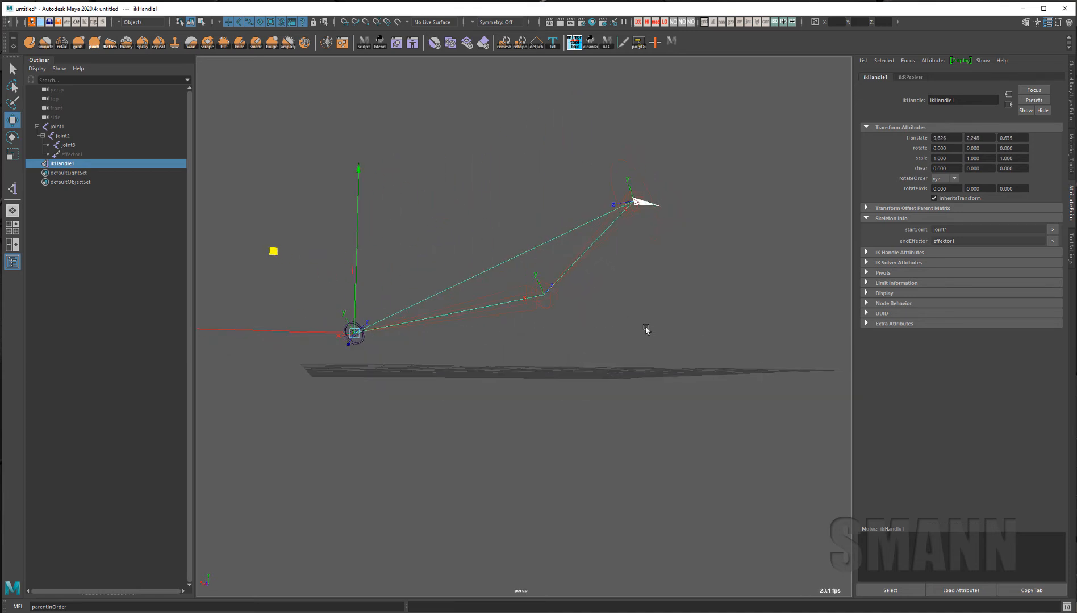
# Step: Select the root joint, open the sm_color_curves tool, and try yellow and red on the joint chain
pyautogui.moveTo(719, 208); pyautogui.dragTo(616, 227)
pyautogui.keyDown('alt'); pyautogui.moveTo(704, 332); pyautogui.dragTo(701, 379); pyautogui.keyUp('alt')
pyautogui.press('space')
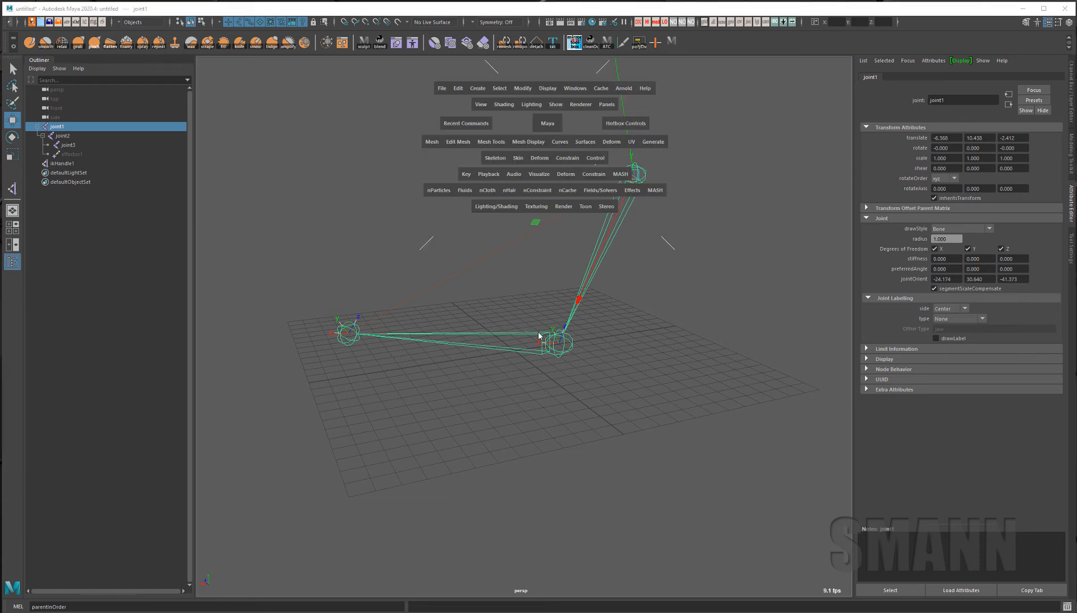
pyautogui.moveTo(538, 334); pyautogui.dragTo(605, 279)
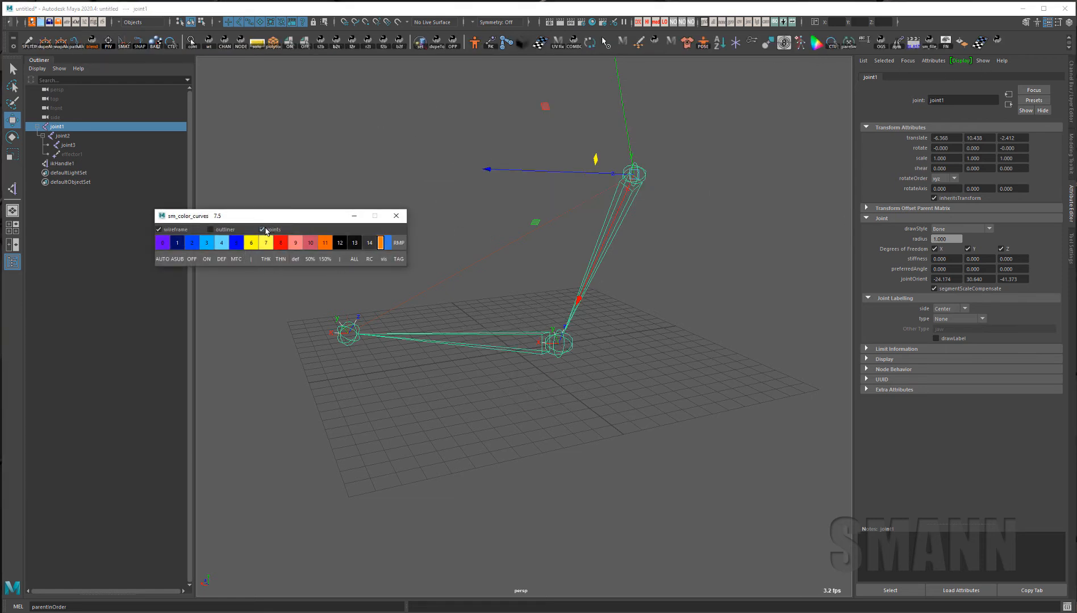
pyautogui.click(266, 243)
pyautogui.click(660, 382)
pyautogui.hotkey('ctrl', 'z')
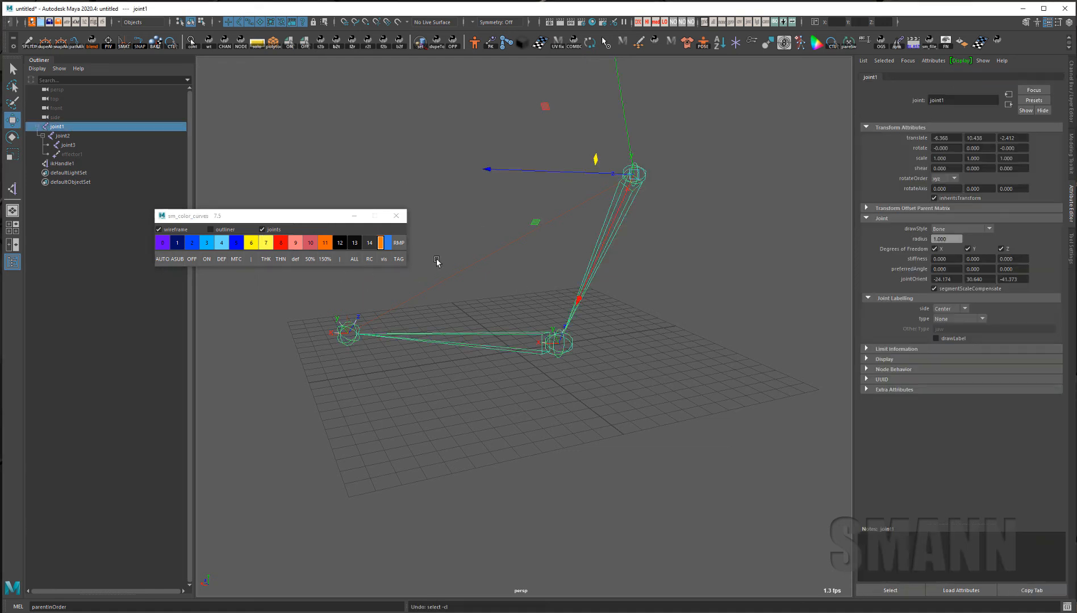
pyautogui.click(279, 243)
pyautogui.click(685, 296)
# Step: Colour the joint chain purple and deselect it
pyautogui.keyDown('alt'); pyautogui.moveTo(685, 296); pyautogui.dragTo(588, 279); pyautogui.keyUp('alt')
pyautogui.moveTo(558, 379); pyautogui.dragTo(488, 256)
pyautogui.click(697, 381)
pyautogui.hotkey('ctrl', 'z')
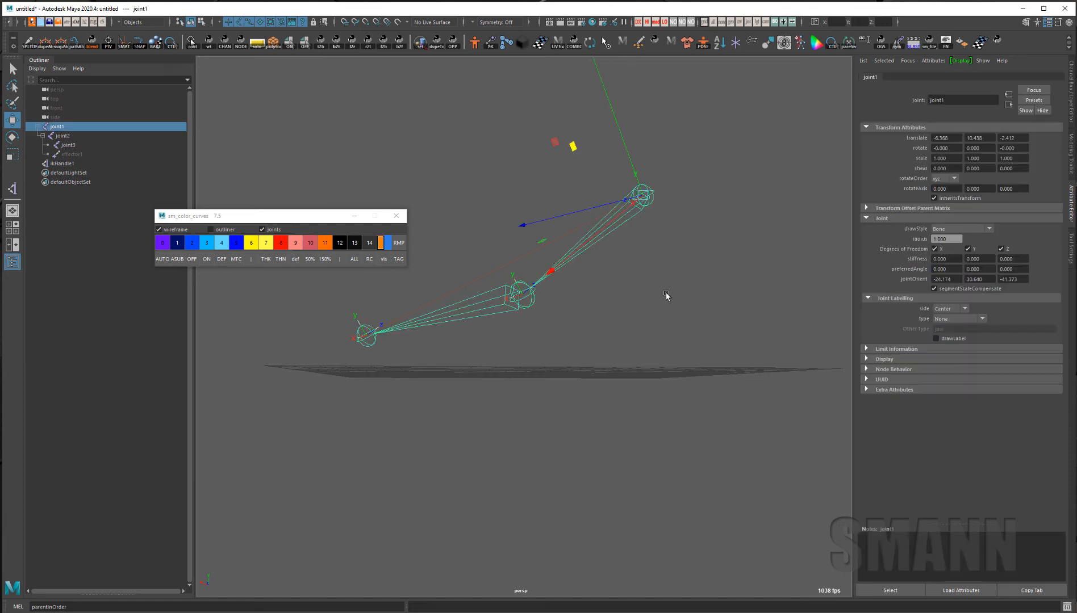
pyautogui.click(162, 243)
pyautogui.click(686, 395)
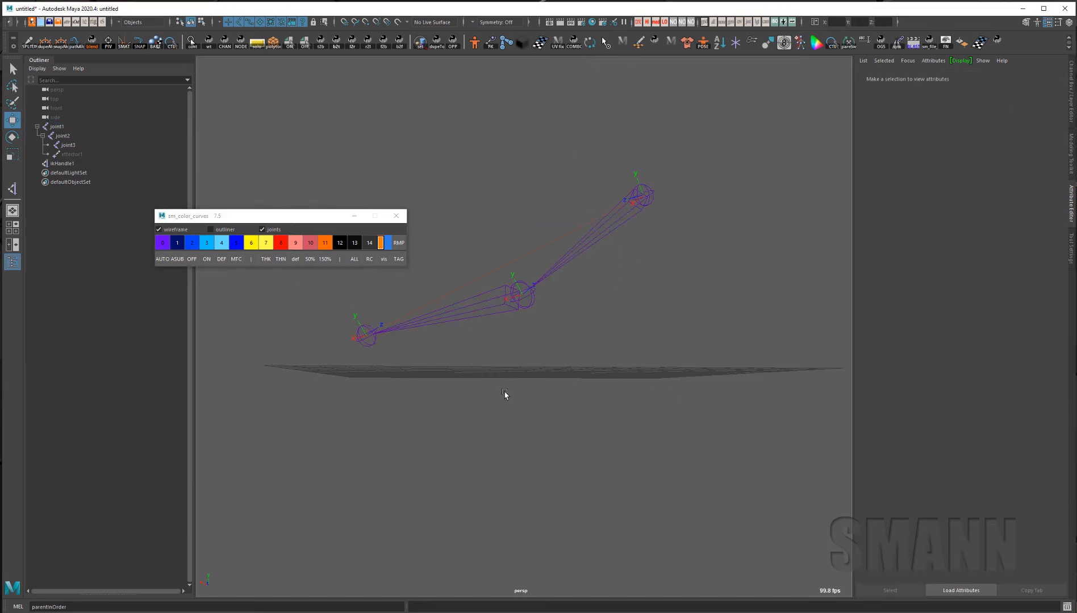
# Step: Select the IK handle at the end joint, move it to see how the purple chain bends, and undo the move
pyautogui.moveTo(322, 322); pyautogui.dragTo(478, 397)
pyautogui.keyDown('alt'); pyautogui.moveTo(478, 398); pyautogui.dragTo(512, 445, button='middle'); pyautogui.keyUp('alt')
pyautogui.keyDown('alt'); pyautogui.moveTo(527, 426); pyautogui.dragTo(485, 410); pyautogui.keyUp('alt')
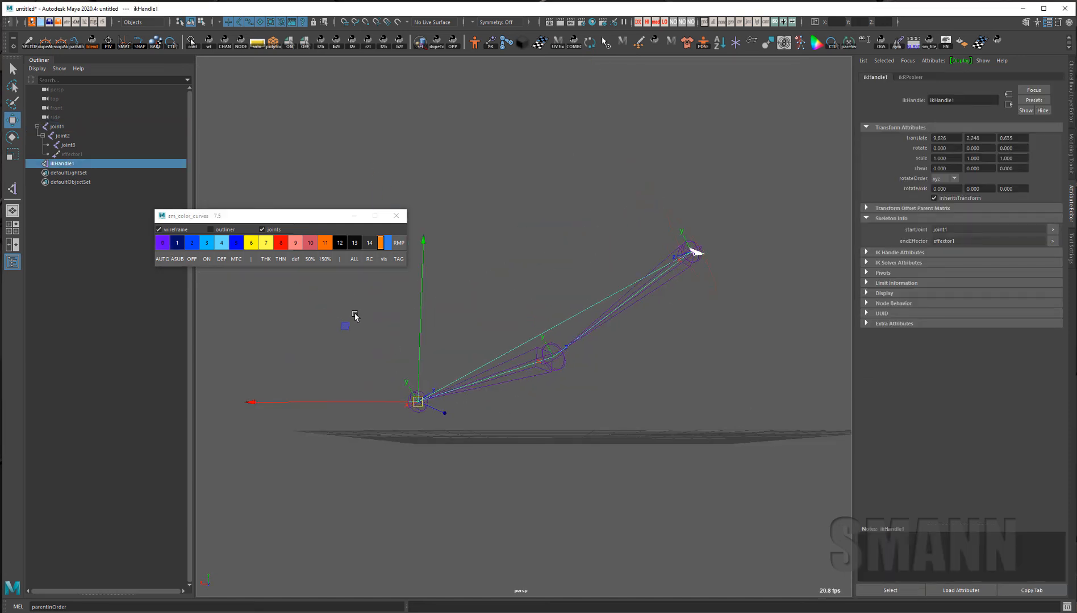
pyautogui.moveTo(355, 316); pyautogui.dragTo(426, 284, button='middle')
pyautogui.hotkey('ctrl', 'z')
# Step: Show the IK handle's manipulator, try moving its pole vector control upward, and undo the change
pyautogui.keyDown('alt'); pyautogui.moveTo(555, 451); pyautogui.dragTo(737, 401); pyautogui.keyUp('alt')
pyautogui.press('t')
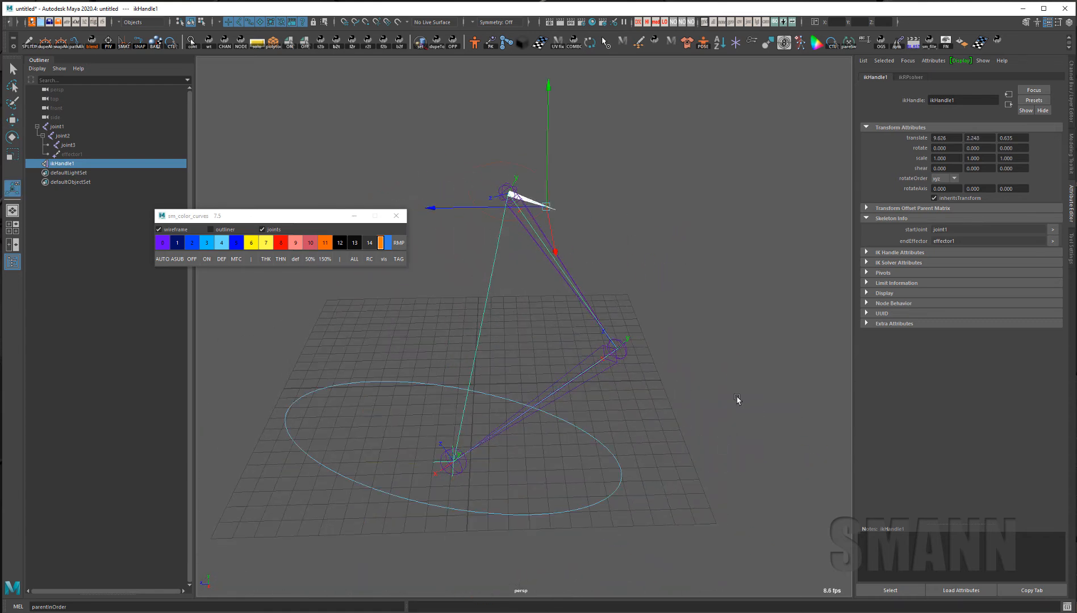
pyautogui.keyDown('alt'); pyautogui.moveTo(687, 350); pyautogui.dragTo(653, 260); pyautogui.keyUp('alt')
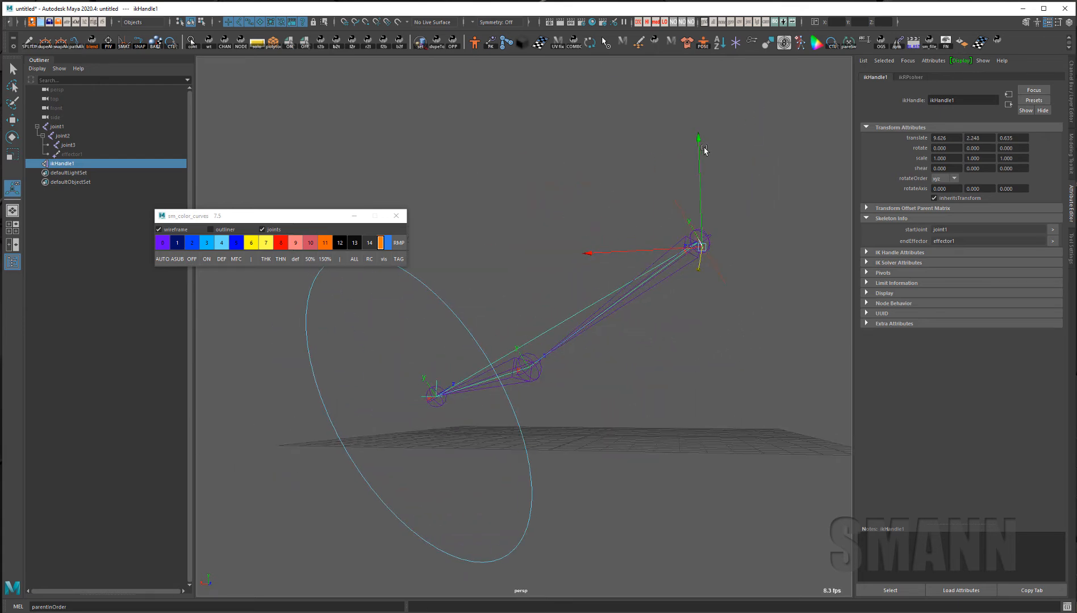
pyautogui.moveTo(700, 140); pyautogui.dragTo(674, 88)
pyautogui.hotkey('ctrl', 'z')
pyautogui.keyDown('alt'); pyautogui.moveTo(608, 429); pyautogui.dragTo(695, 487); pyautogui.keyUp('alt')
# Step: Undo the chain colouring, the IK handle, the end joint's world orientation and the middle joint's reorientation
pyautogui.press('w')
pyautogui.click(670, 473)
pyautogui.hotkey('ctrl', 'z')
pyautogui.hotkey('ctrl', 'z')
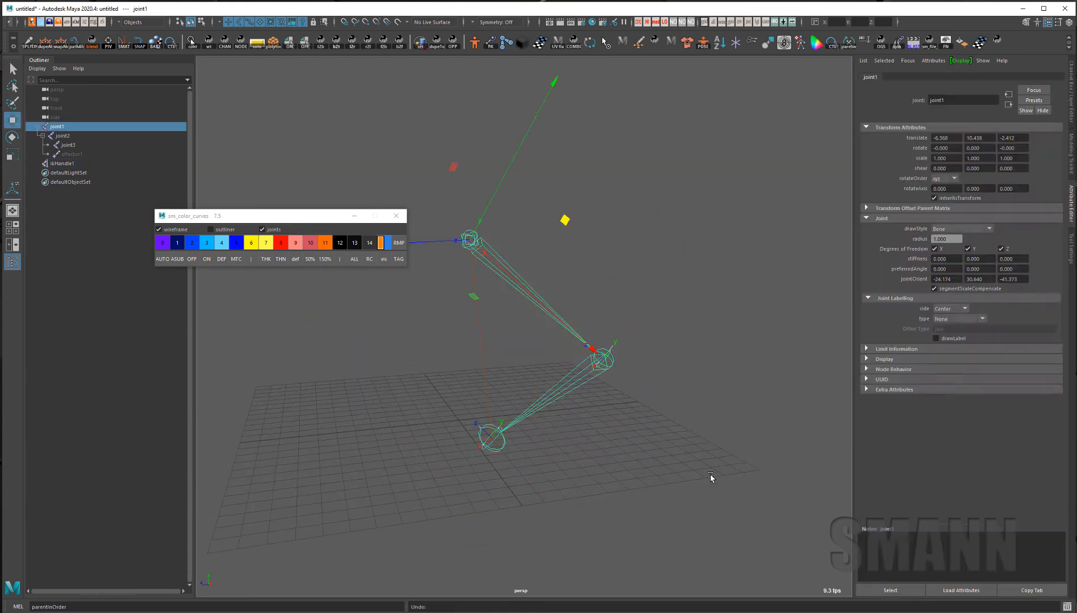
pyautogui.hotkey('ctrl', 'z')
pyautogui.hotkey('ctrl', 'z')
pyautogui.hotkey('ctrl', 'z')
pyautogui.hotkey('ctrl', 'z')
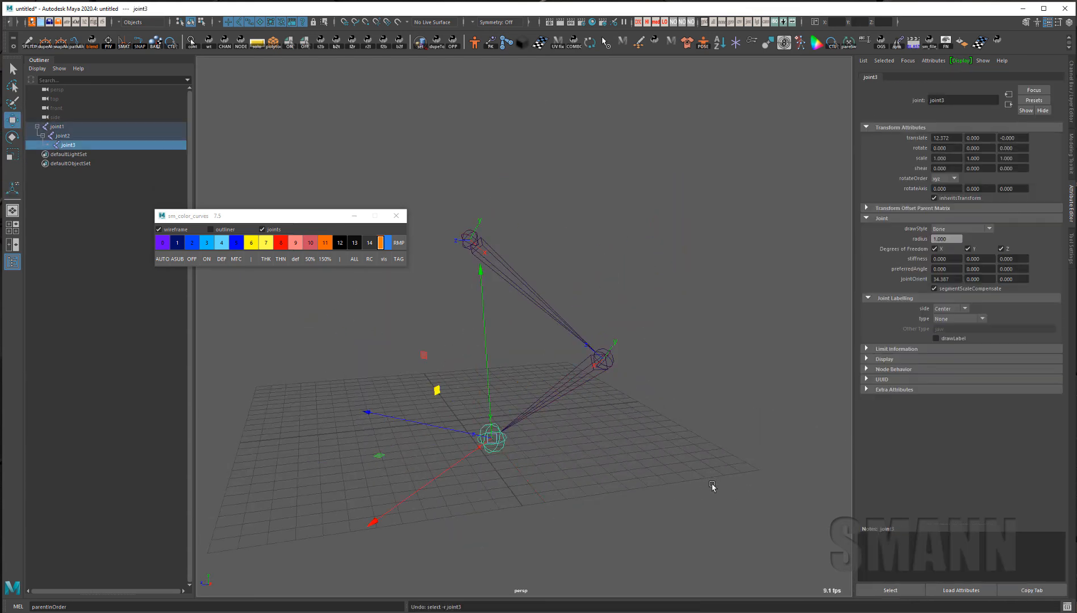
pyautogui.hotkey('ctrl', 'z')
pyautogui.hotkey('ctrl', 'z')
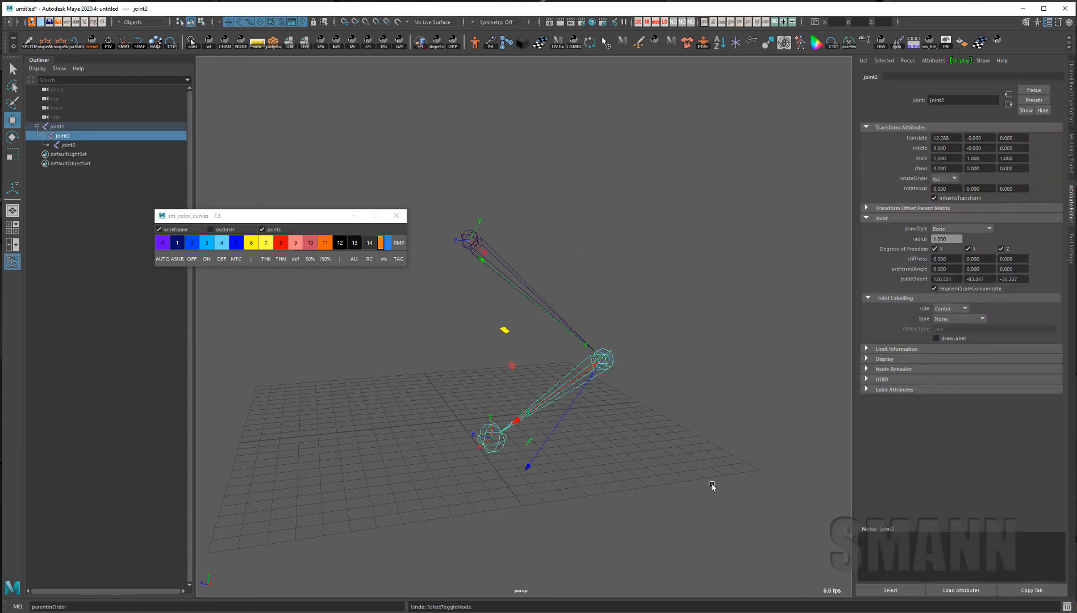
pyautogui.hotkey('ctrl', 'z')
pyautogui.hotkey('ctrl', 'z')
pyautogui.hotkey('ctrl', 'z')
pyautogui.hotkey('ctrl', 'z')
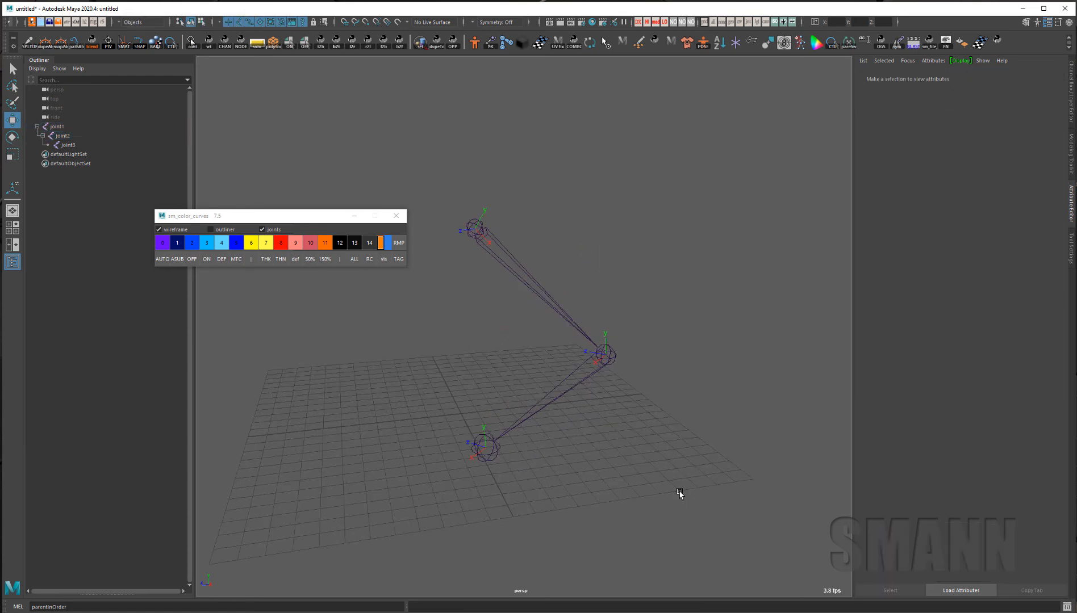
# Step: Create an IK handle from the root joint to the end joint on the chain with the badly oriented middle joint
pyautogui.keyDown('alt'); pyautogui.moveTo(684, 452); pyautogui.dragTo(695, 438); pyautogui.keyUp('alt')
pyautogui.press('y')
pyautogui.keyDown('alt'); pyautogui.moveTo(729, 377); pyautogui.dragTo(701, 362); pyautogui.keyUp('alt')
pyautogui.press('space')
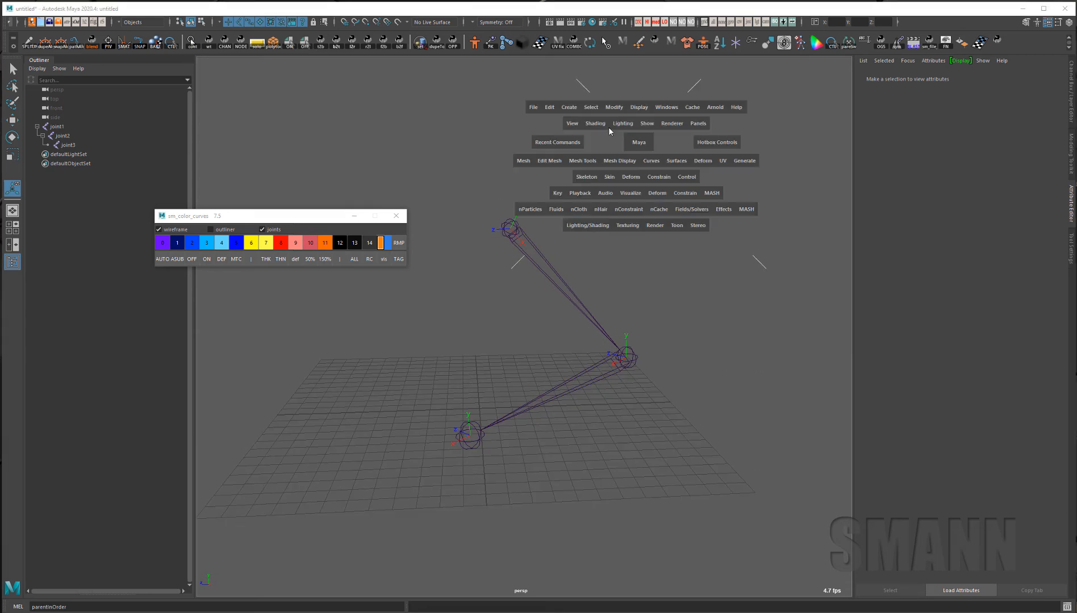
pyautogui.moveTo(586, 176); pyautogui.dragTo(611, 292)
pyautogui.click(510, 227)
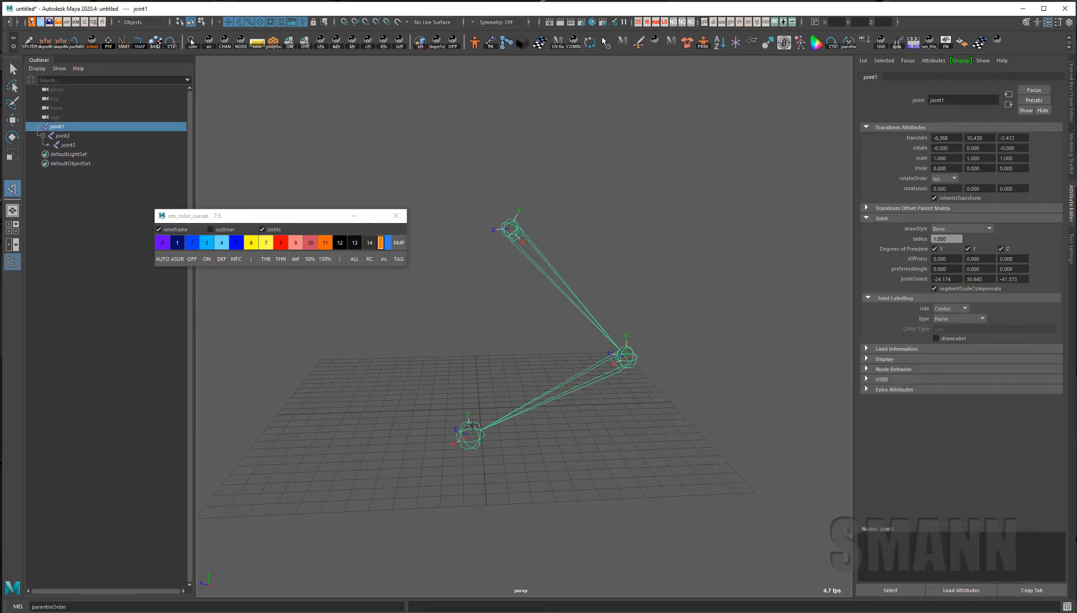
pyautogui.click(471, 426)
# Step: Move the IK handle twice to examine how the badly oriented chain bends, undoing each move
pyautogui.keyDown('alt'); pyautogui.moveTo(692, 470); pyautogui.dragTo(559, 456); pyautogui.keyUp('alt')
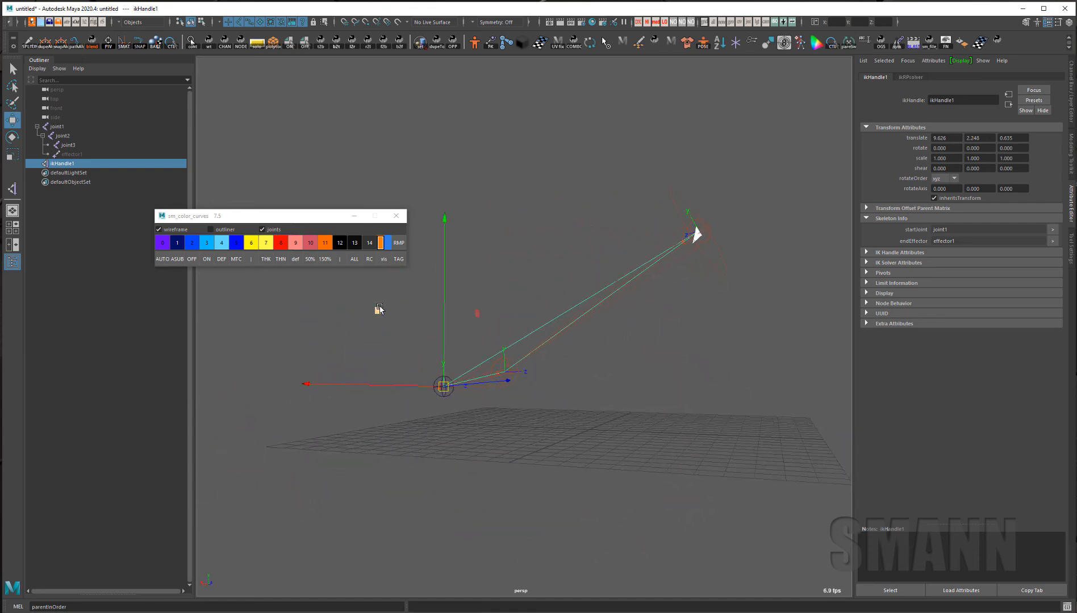
pyautogui.moveTo(378, 310); pyautogui.dragTo(490, 299)
pyautogui.hotkey('ctrl', 'z')
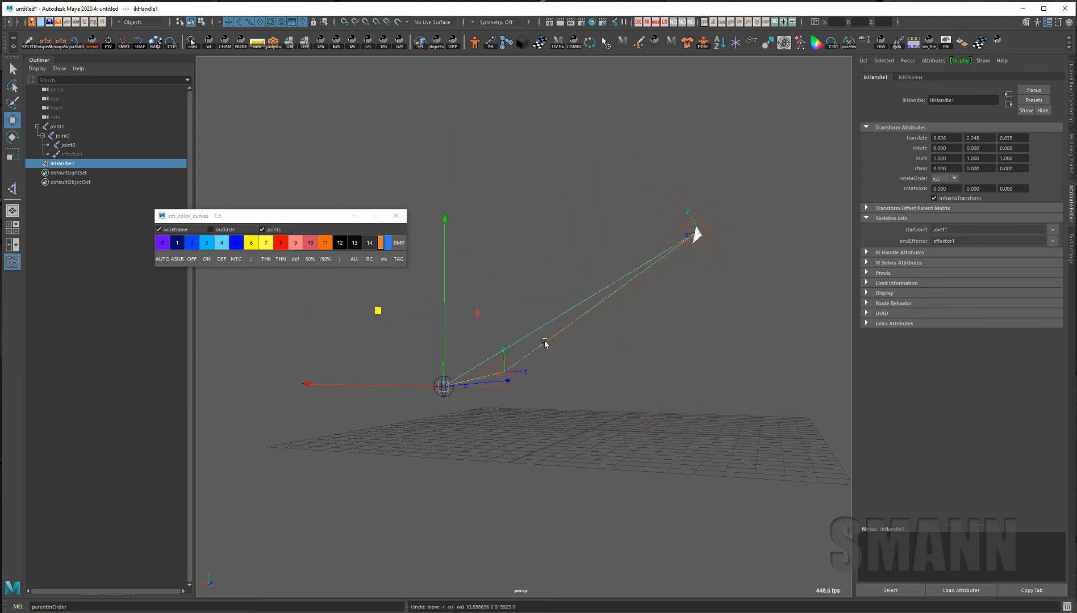
pyautogui.keyDown('alt'); pyautogui.moveTo(539, 431); pyautogui.dragTo(527, 427); pyautogui.keyUp('alt')
pyautogui.moveTo(404, 314); pyautogui.dragTo(487, 292)
pyautogui.hotkey('ctrl', 'z')
# Step: Switch from the Attribute Editor to the Channel Box, inspect the middle joint's channels, and deselect the joint
pyautogui.hotkey('ctrl', 'a')
pyautogui.keyDown('alt'); pyautogui.moveTo(747, 426); pyautogui.dragTo(756, 423); pyautogui.keyUp('alt')
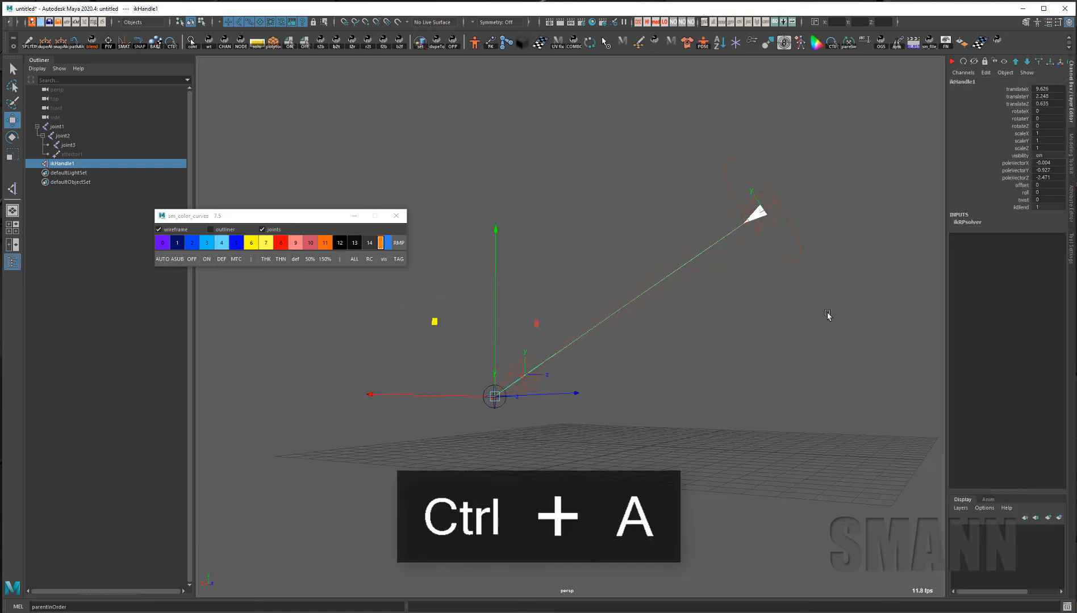
pyautogui.click(748, 450)
pyautogui.keyDown('alt'); pyautogui.moveTo(526, 409); pyautogui.dragTo(561, 419); pyautogui.keyUp('alt')
pyautogui.click(567, 390)
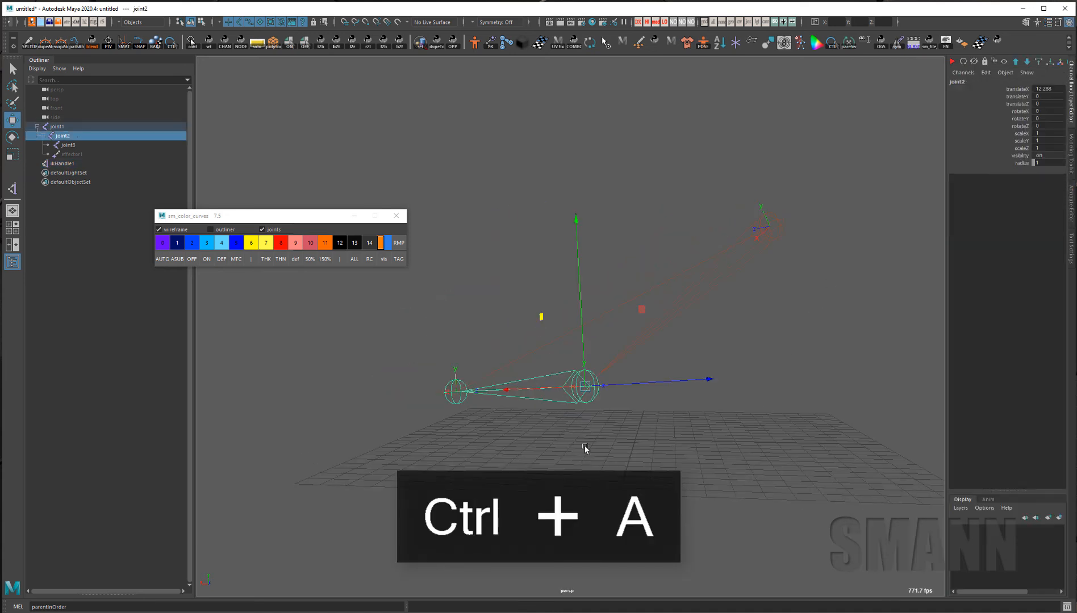
pyautogui.click(741, 447)
# Step: Select the IK handle, set a key on its channels, and display the Time Slider
pyautogui.moveTo(419, 340); pyautogui.dragTo(497, 458)
pyautogui.press('s')
pyautogui.moveTo(36, 591); pyautogui.dragTo(1026, 584)
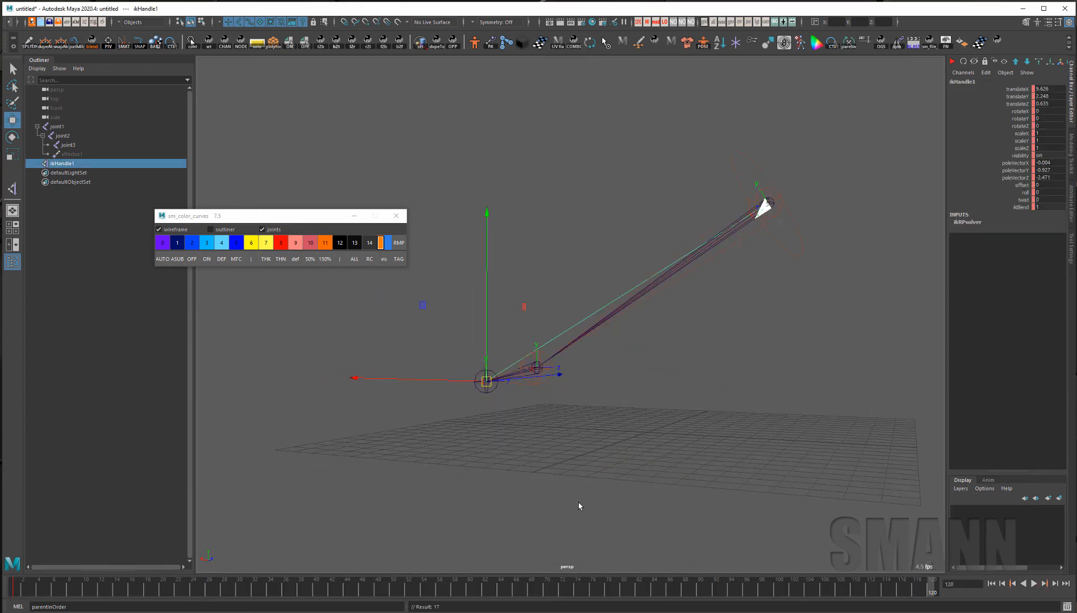
# Step: Move the IK handle up toward the root joint at frame 120 and play back the motion on the badly oriented chain
pyautogui.keyDown('alt'); pyautogui.moveTo(756, 386); pyautogui.dragTo(795, 486); pyautogui.keyUp('alt')
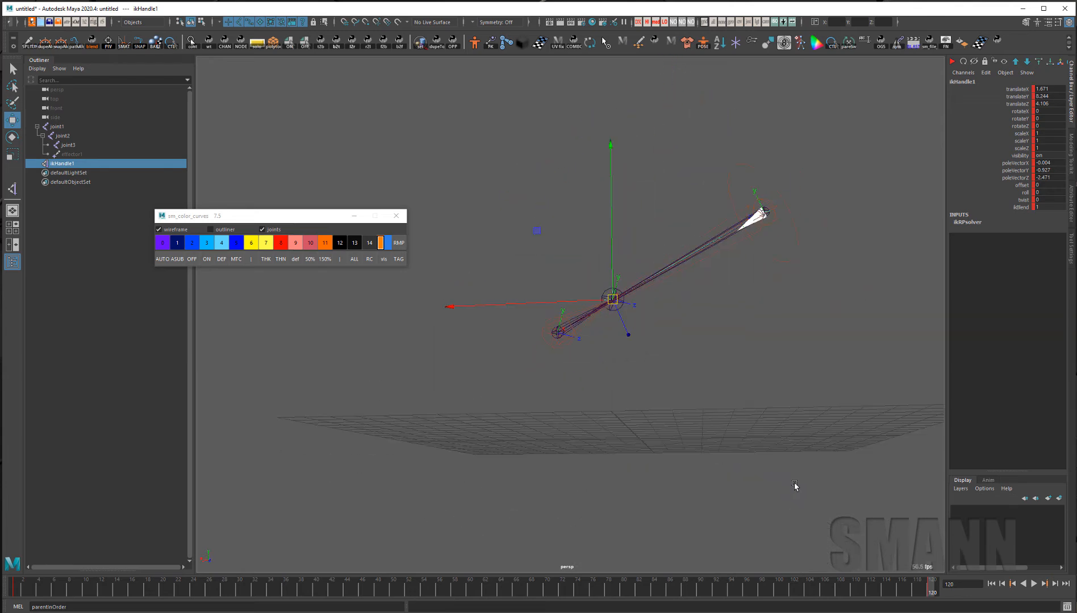
pyautogui.hotkey('alt', 'v')
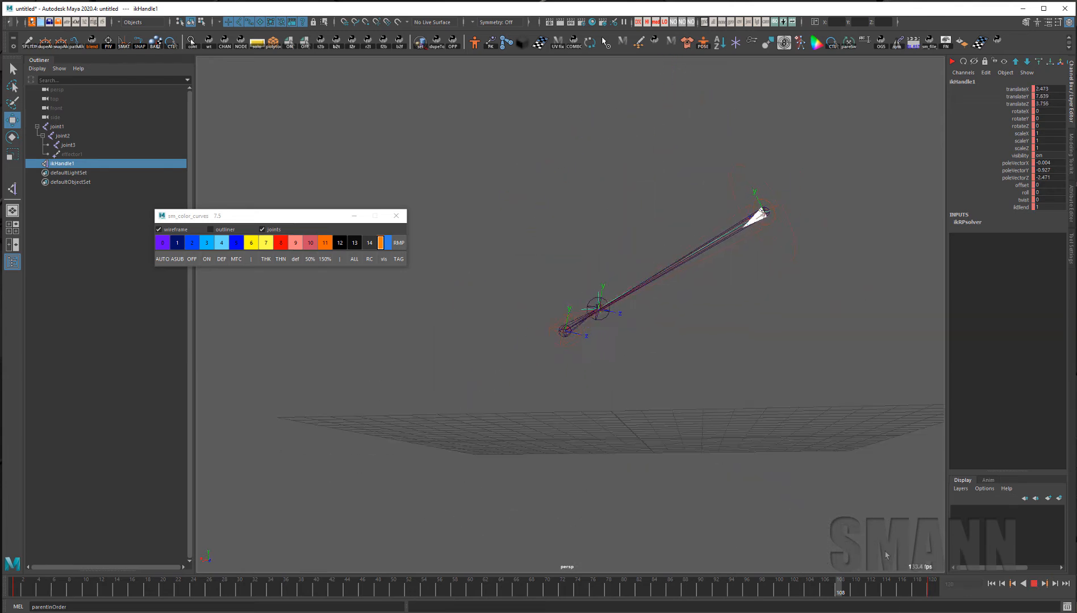
pyautogui.press('Escape')
# Step: Select the middle joint and play the animation to examine its rotation channels during the bend
pyautogui.click(635, 401)
pyautogui.moveTo(516, 285); pyautogui.dragTo(701, 417)
pyautogui.click(654, 378)
pyautogui.click(588, 344)
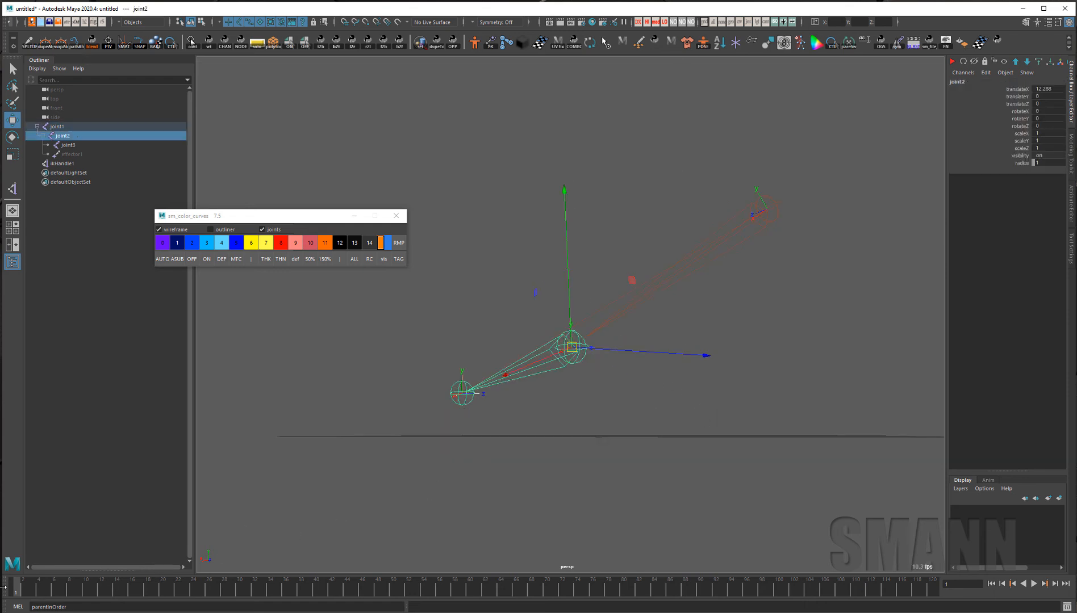
pyautogui.hotkey('alt', 'v')
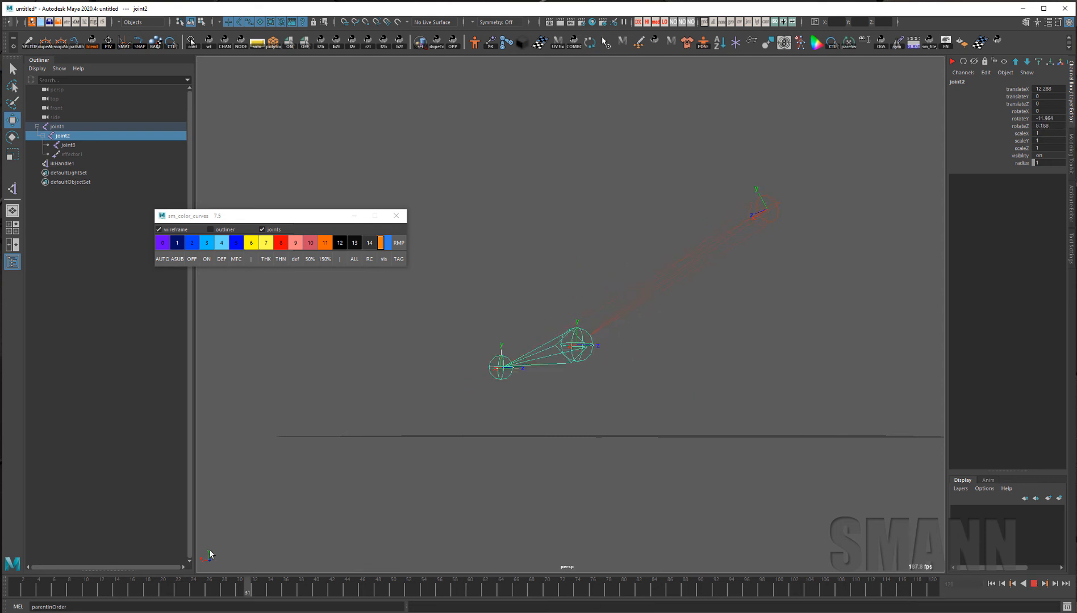
# Step: Undo the recent selections and the IK handle's animated move, and delete the IK handle from the chain
pyautogui.keyDown('alt'); pyautogui.moveTo(822, 385); pyautogui.dragTo(802, 375); pyautogui.keyUp('alt')
pyautogui.hotkey('ctrl', 'z')
pyautogui.hotkey('ctrl', 'z')
pyautogui.hotkey('ctrl', 'z')
pyautogui.hotkey('ctrl', 'z')
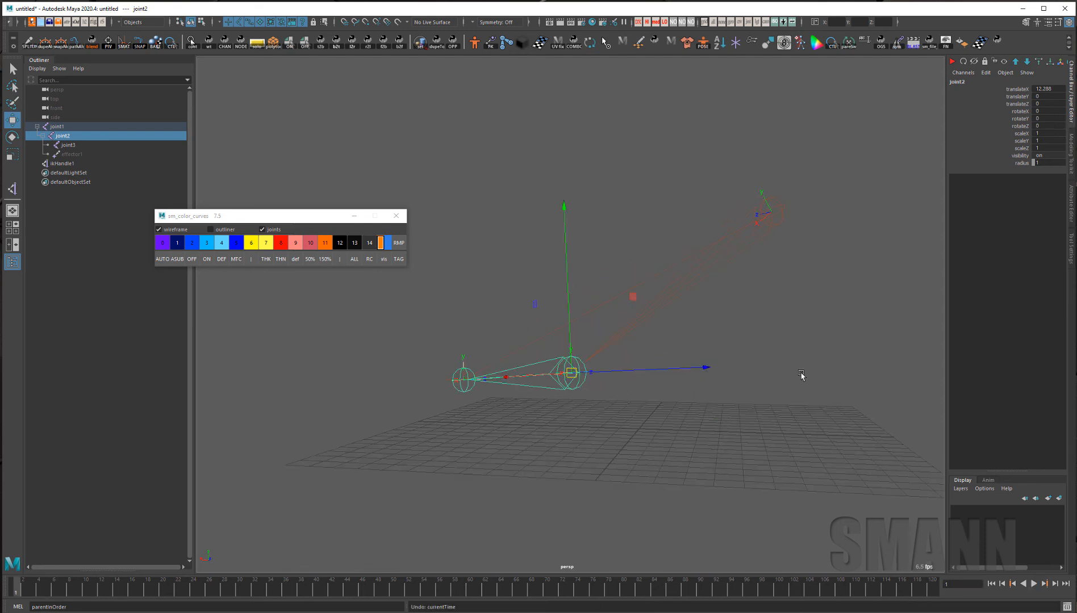
pyautogui.hotkey('ctrl', 'z')
pyautogui.hotkey('ctrl', 'z')
pyautogui.hotkey('ctrl', 'z')
pyautogui.hotkey('ctrl', 'z')
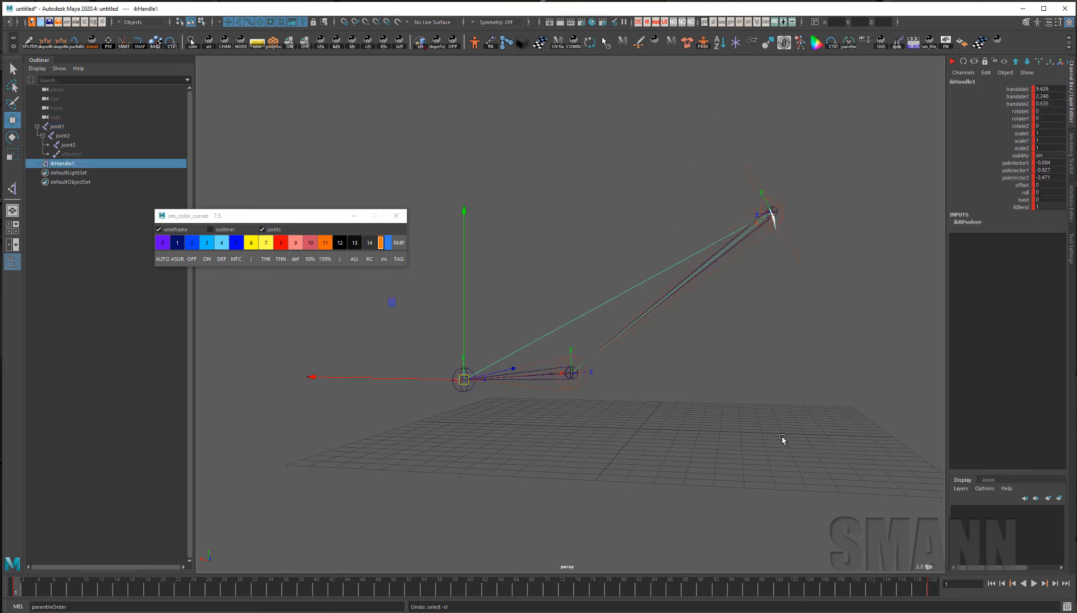
pyautogui.hotkey('ctrl', 'z')
pyautogui.hotkey('ctrl', 'z')
pyautogui.hotkey('ctrl', 'z')
pyautogui.hotkey('ctrl', 'z')
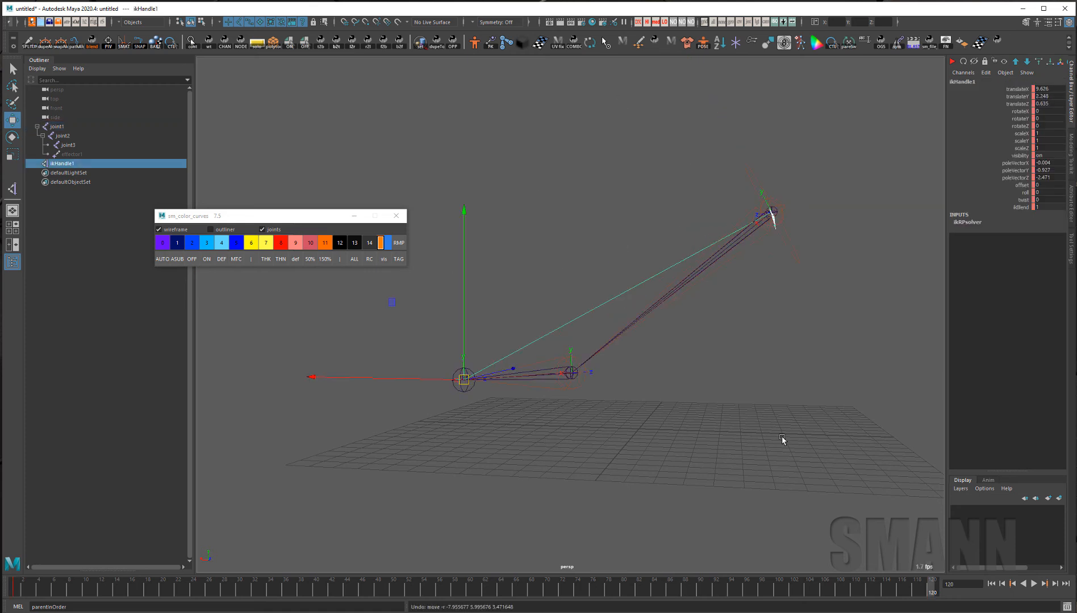
pyautogui.press('Delete')
# Step: Apply Orient Joint to the middle joint with Orient Joint to World off, primary axis X and secondary axis None
pyautogui.keyDown('alt'); pyautogui.moveTo(476, 470); pyautogui.dragTo(620, 224); pyautogui.keyUp('alt')
pyautogui.click(623, 395)
pyautogui.press('space')
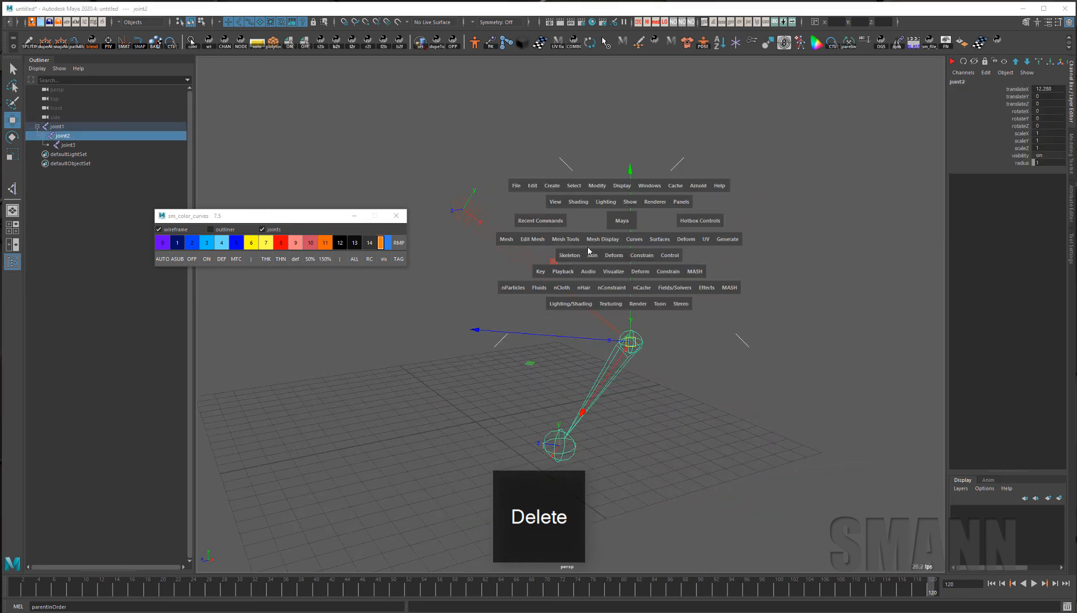
pyautogui.click(567, 256)
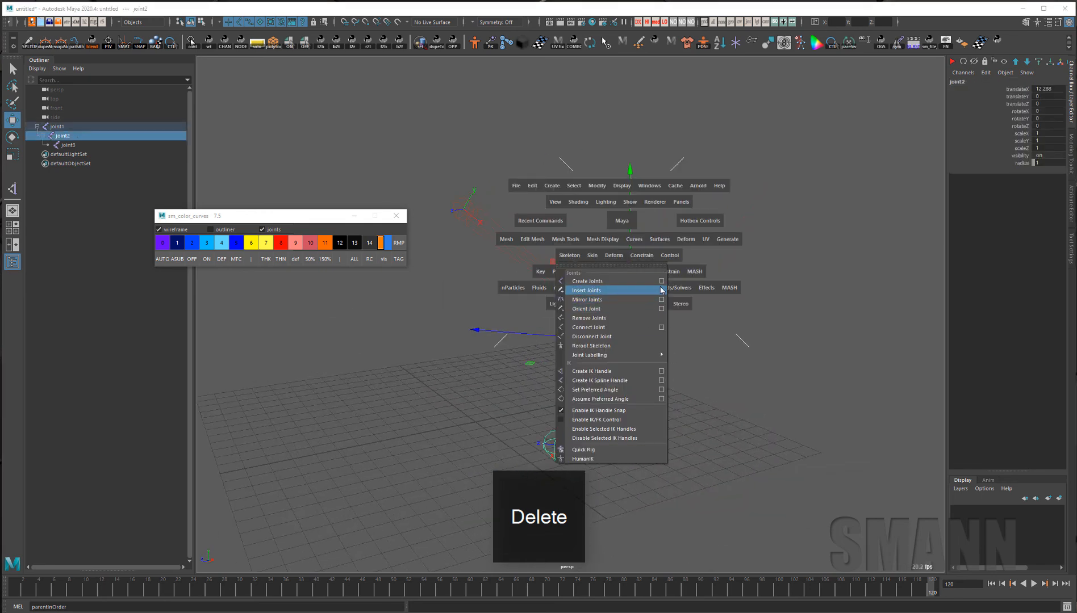
pyautogui.click(661, 309)
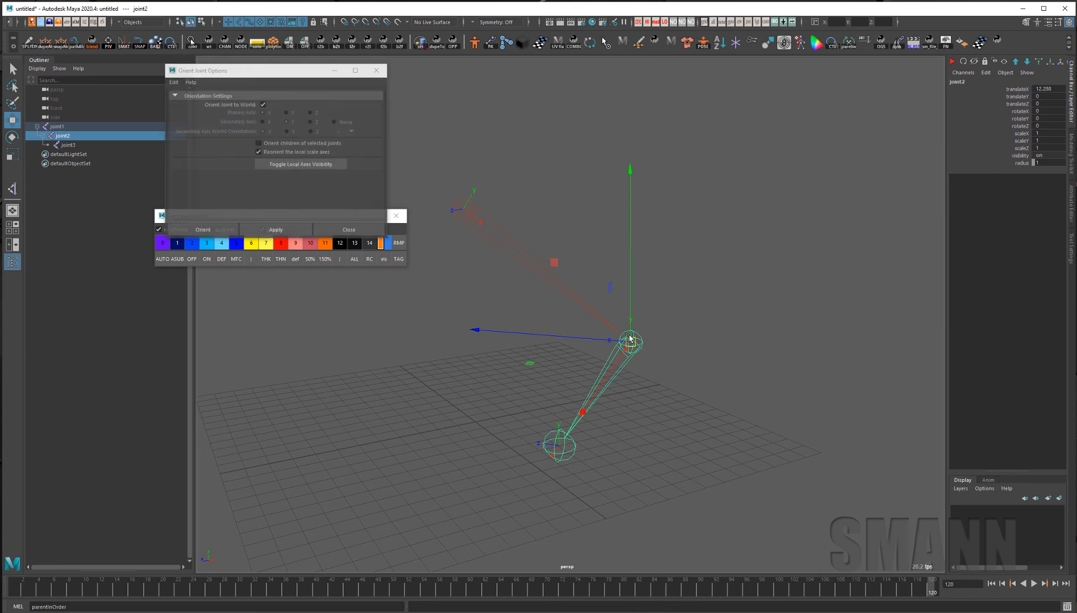
pyautogui.click(263, 106)
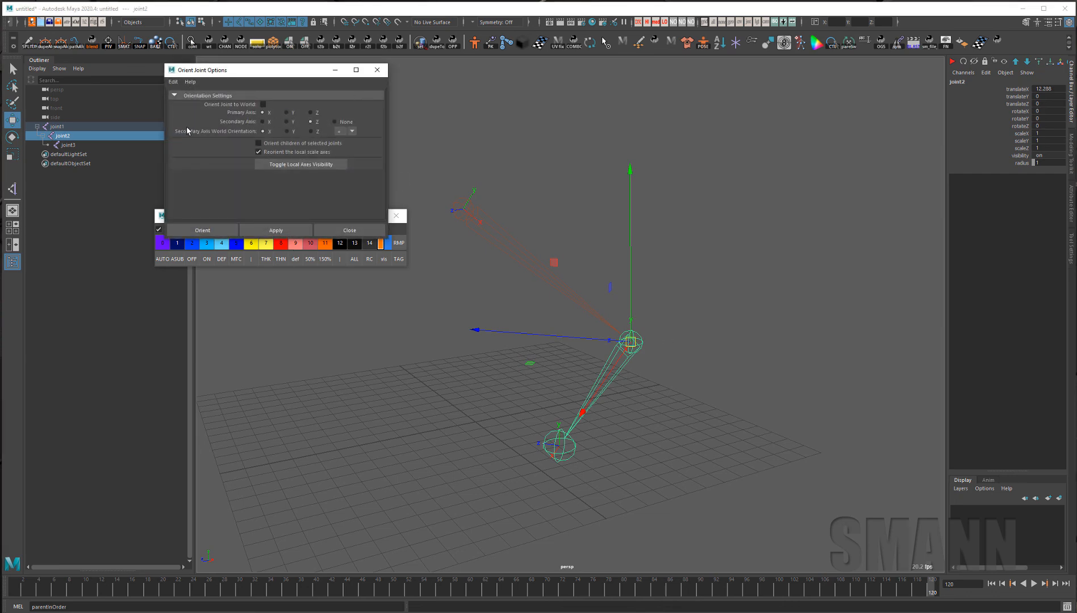
pyautogui.click(335, 122)
pyautogui.click(282, 232)
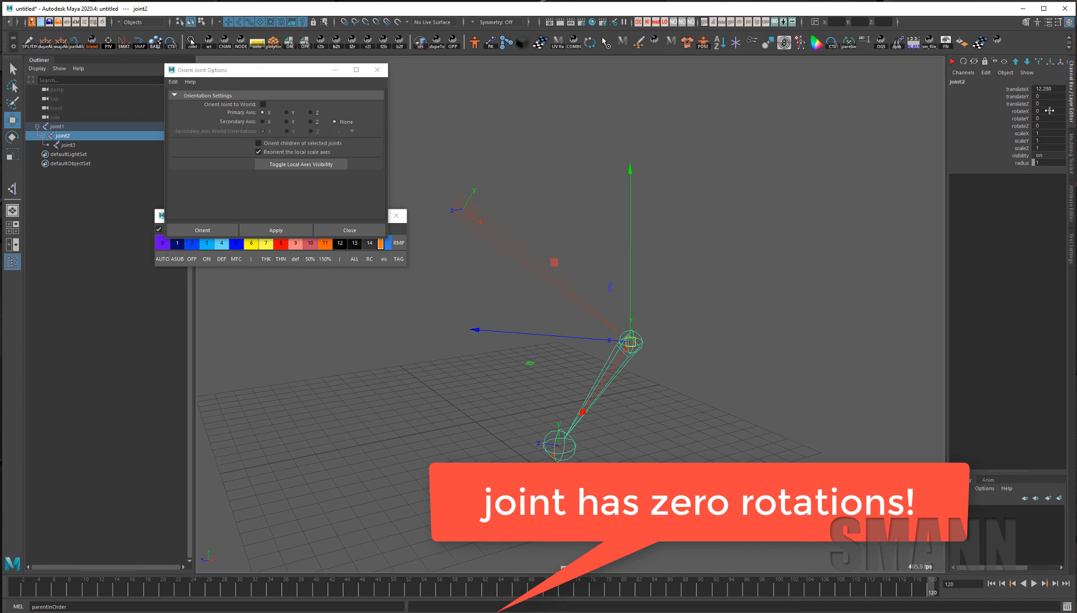
# Step: Check the middle joint's rotation channels, and try a Rotate X of 20 on the root joint
pyautogui.moveTo(1048, 110); pyautogui.dragTo(1044, 130)
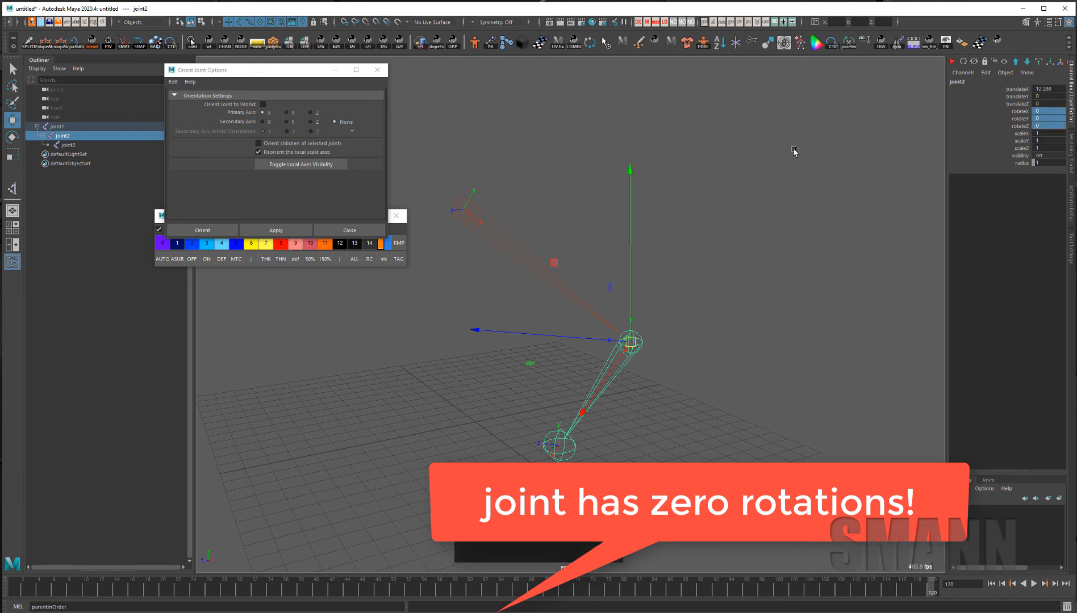
pyautogui.press('Up')
pyautogui.press('Return')
pyautogui.moveTo(1045, 117); pyautogui.dragTo(1047, 127)
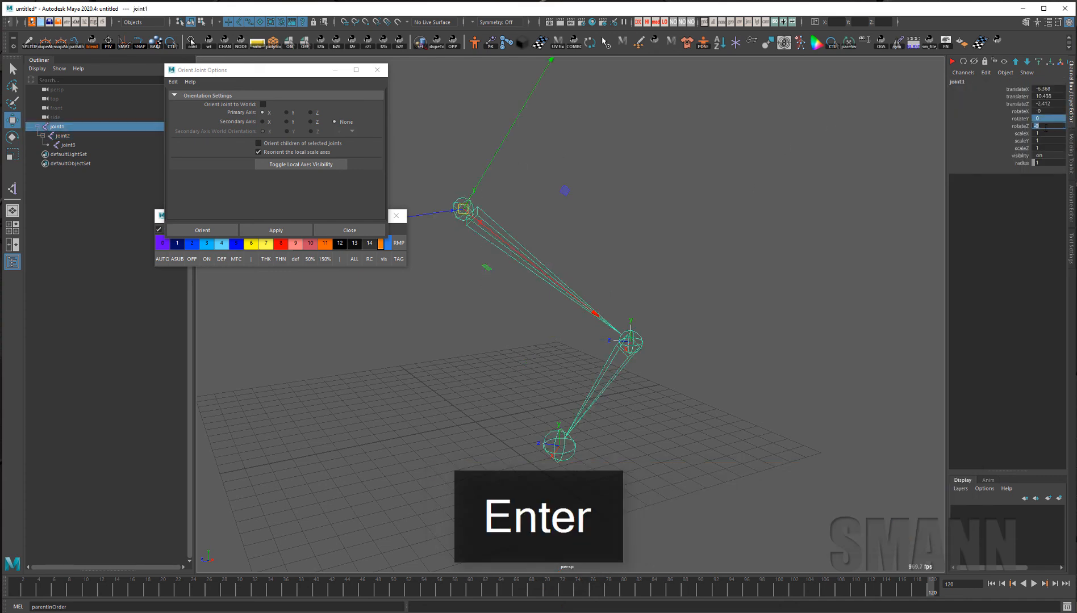
pyautogui.hotkey('shift', 'Tab')
pyautogui.write('20')
pyautogui.press('Return')
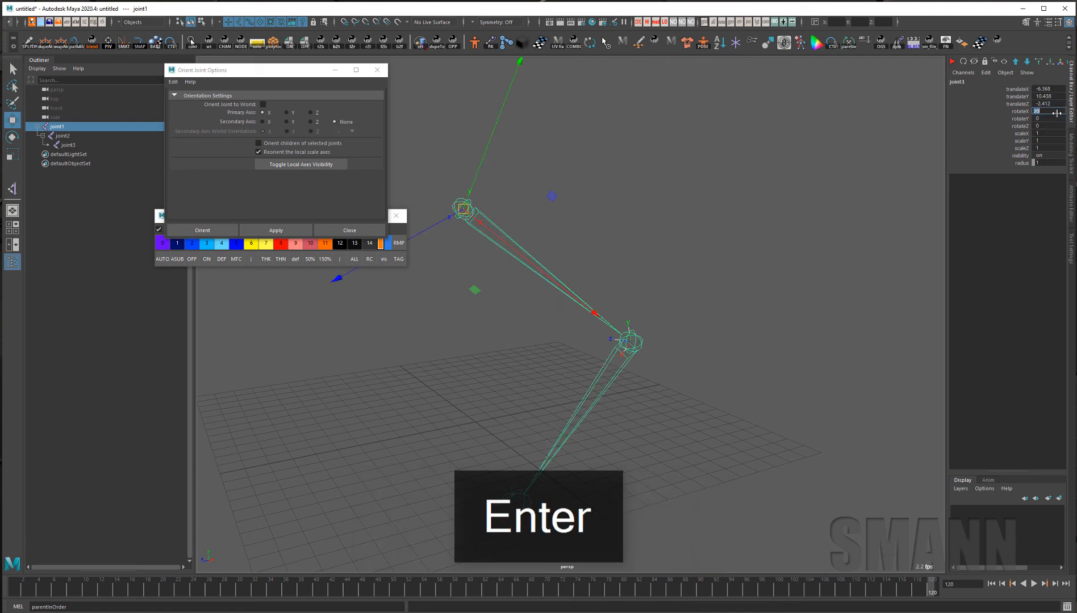
# Step: Clear the selection, select the end joint and inspect its rotation channels
pyautogui.click(752, 348)
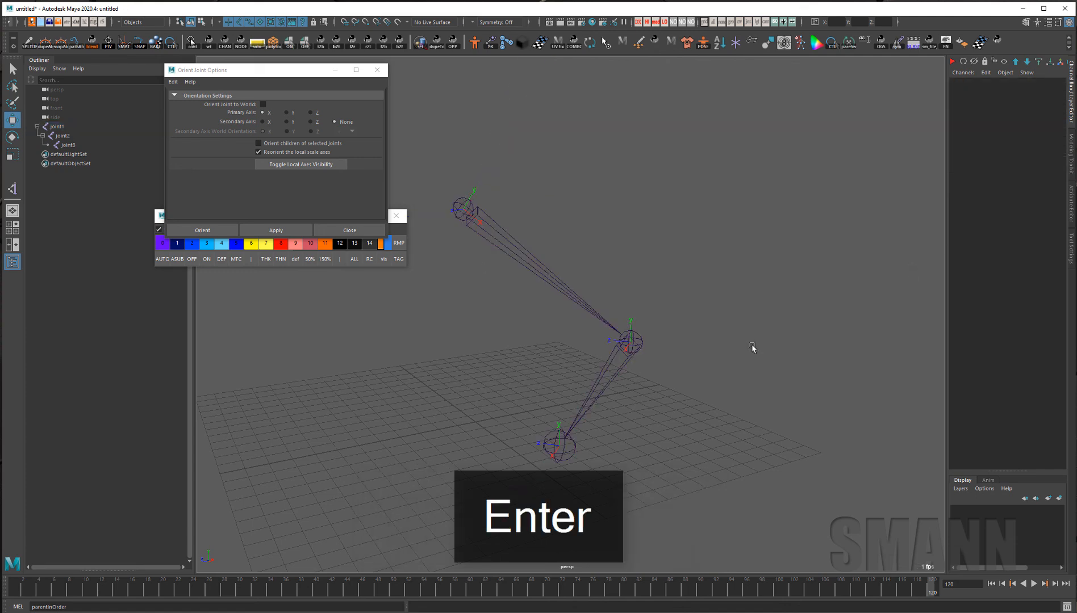
pyautogui.click(538, 452)
pyautogui.moveTo(1038, 112); pyautogui.dragTo(1041, 126)
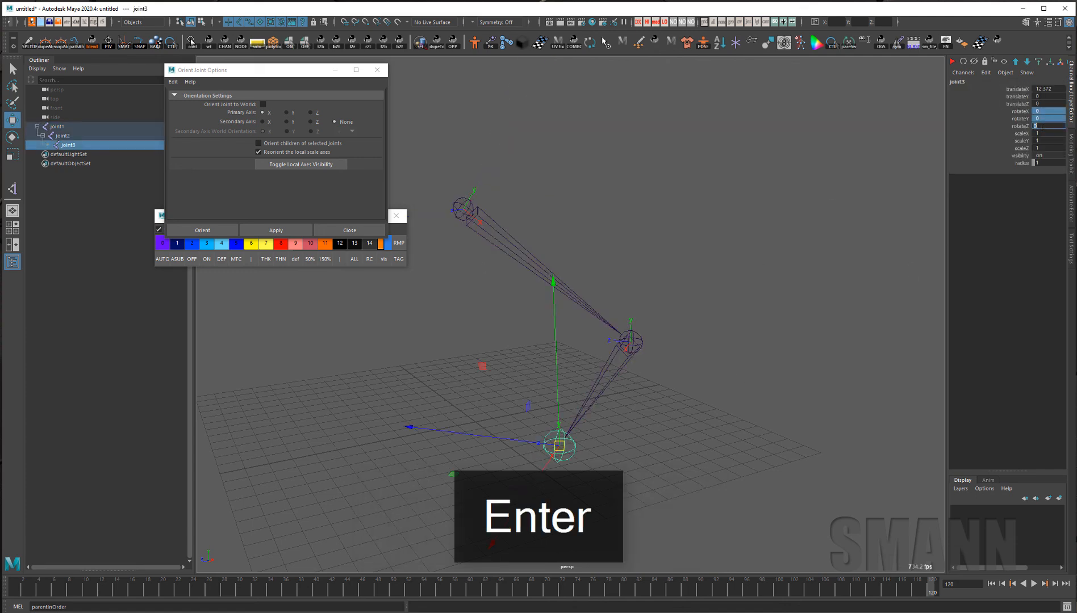
# Step: Select the middle joint again and apply the current Orient Joint settings to it
pyautogui.click(745, 297)
pyautogui.click(599, 378)
pyautogui.keyDown('alt'); pyautogui.moveTo(743, 371); pyautogui.dragTo(712, 377); pyautogui.keyUp('alt')
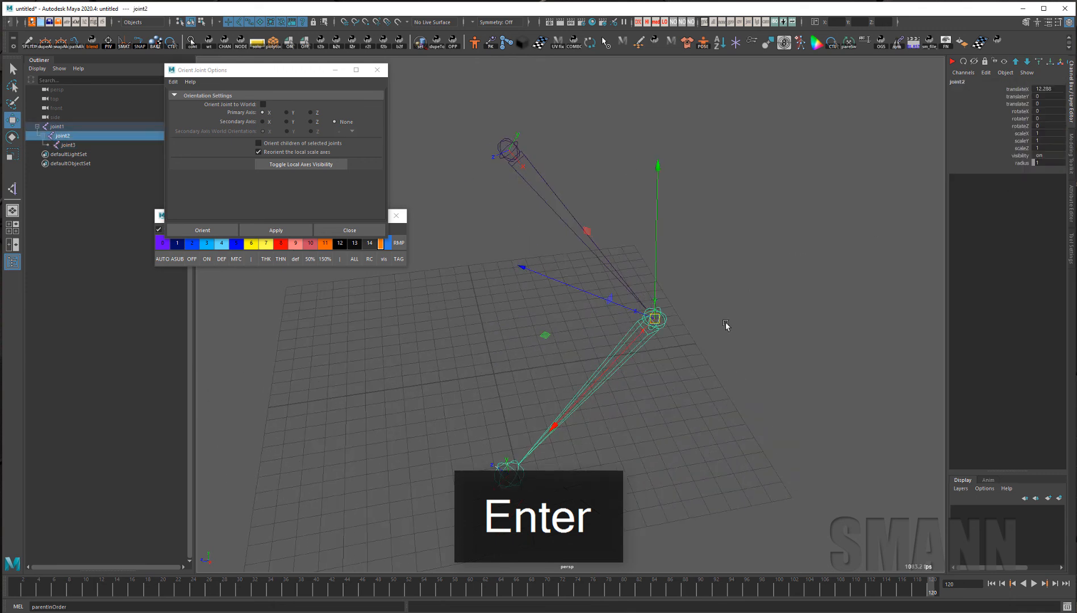
pyautogui.click(307, 229)
# Step: Open the sm_joint_win tool and apply its X and quick Orient functions to the middle joint
pyautogui.click(690, 267)
pyautogui.keyDown('alt'); pyautogui.moveTo(690, 267); pyautogui.dragTo(645, 383); pyautogui.keyUp('alt')
pyautogui.click(648, 343)
pyautogui.press('space')
pyautogui.moveTo(832, 366); pyautogui.dragTo(795, 398)
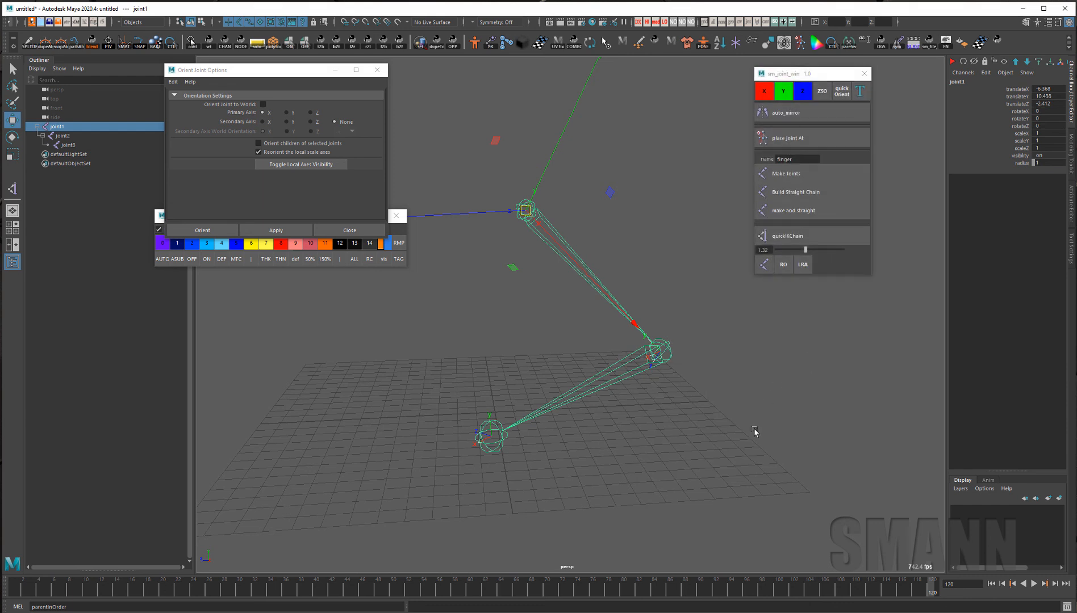
pyautogui.click(755, 433)
pyautogui.click(627, 372)
pyautogui.click(763, 94)
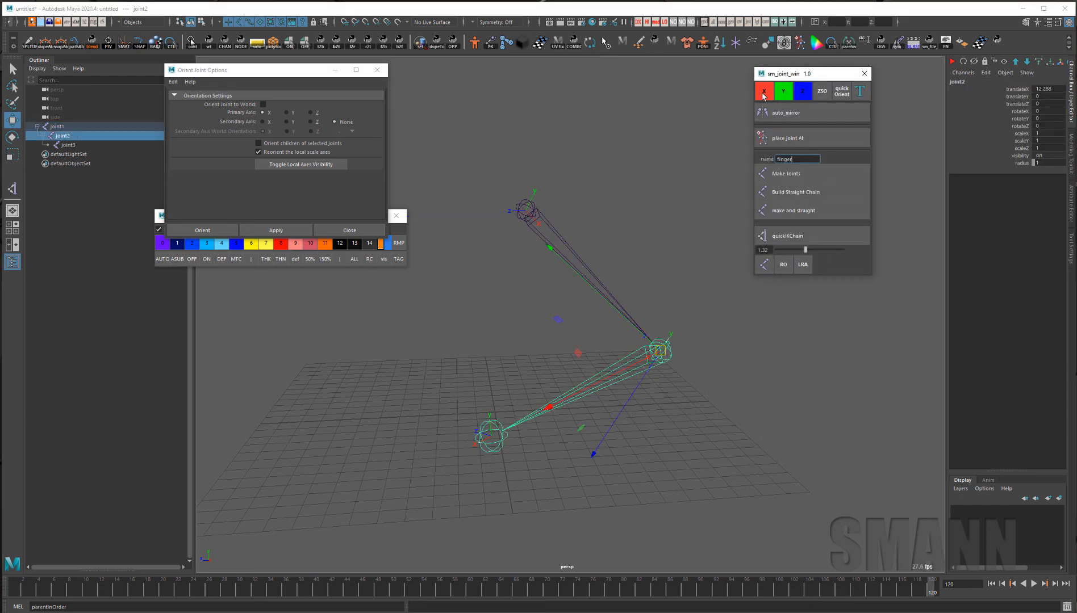
pyautogui.click(843, 98)
pyautogui.click(607, 393)
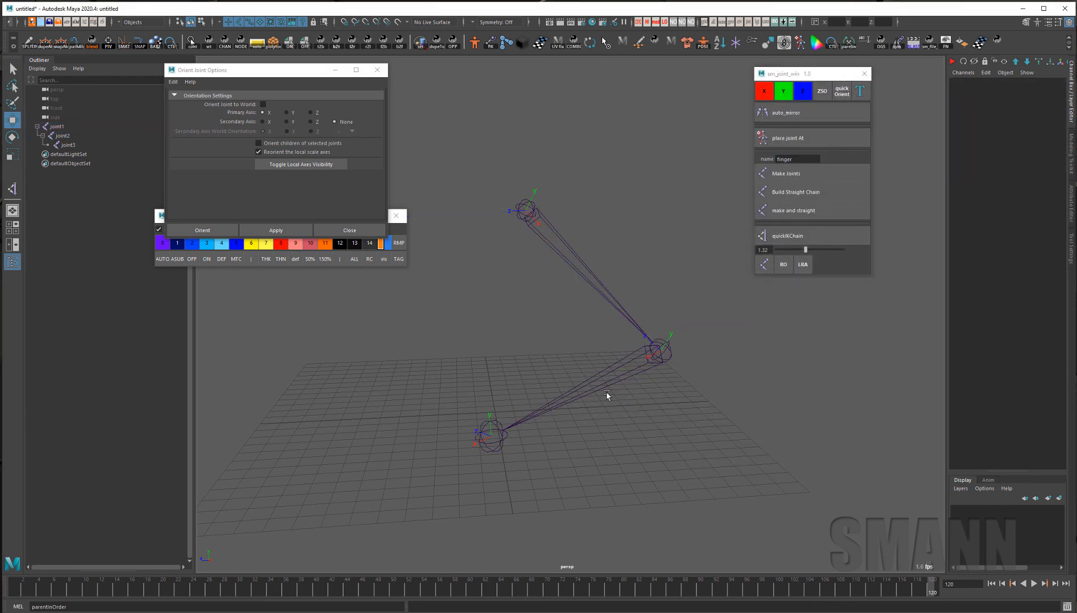
# Step: Quick-orient the end joint, and close both the sm_joint_win and Orient Joint Options windows
pyautogui.click(493, 432)
pyautogui.click(841, 92)
pyautogui.click(925, 83)
pyautogui.click(864, 73)
pyautogui.keyDown('alt'); pyautogui.moveTo(891, 166); pyautogui.dragTo(780, 235); pyautogui.keyUp('alt')
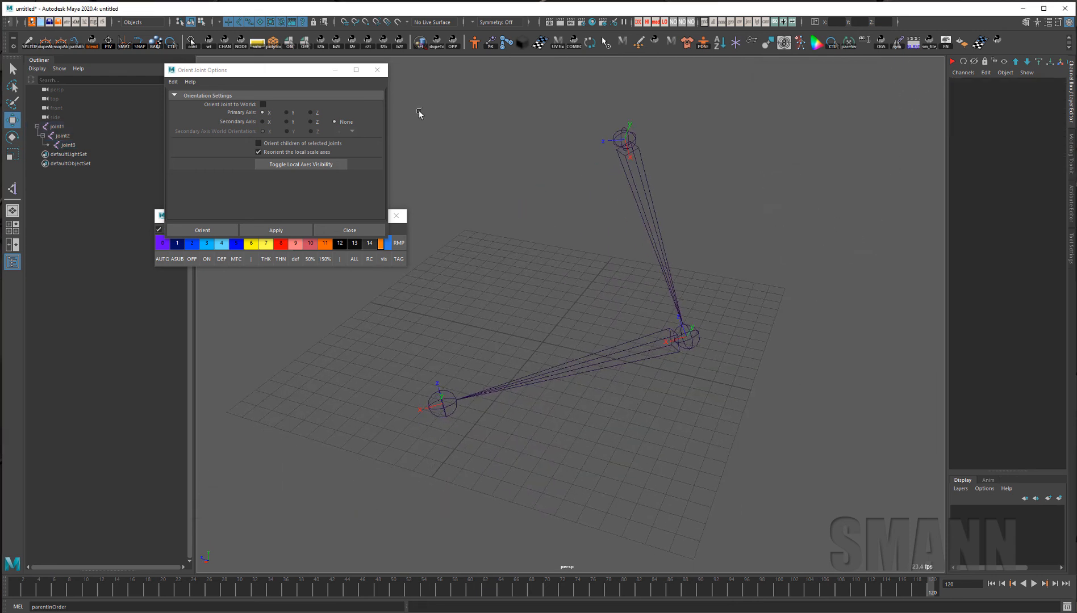
pyautogui.click(386, 70)
# Step: Create an IK handle between the end joint and the root joint of the correctly oriented chain
pyautogui.press('space')
pyautogui.moveTo(622, 162); pyautogui.dragTo(642, 269)
pyautogui.click(442, 402)
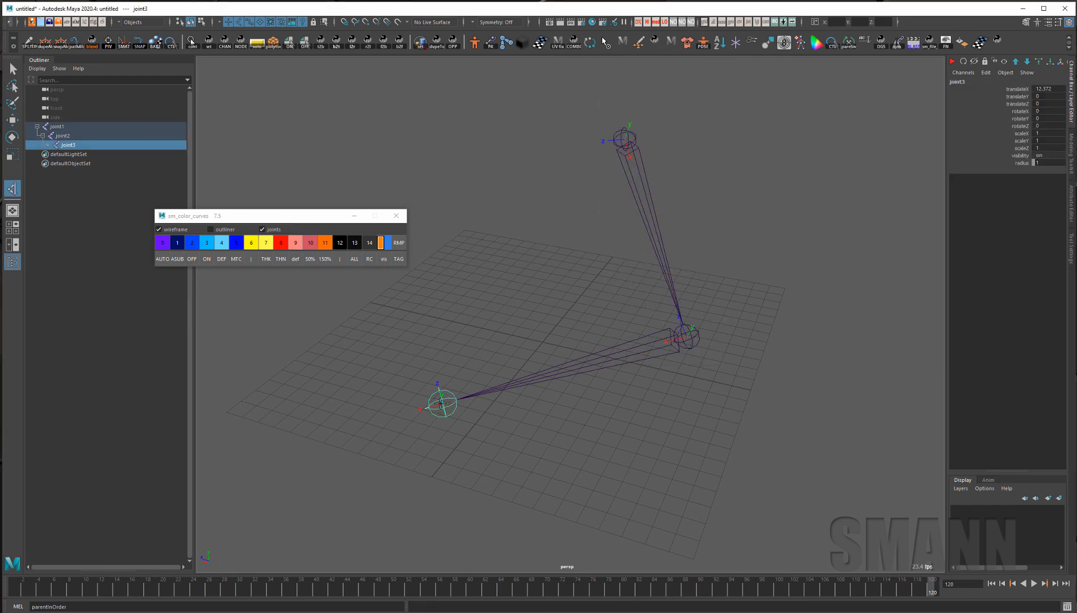
pyautogui.click(645, 142)
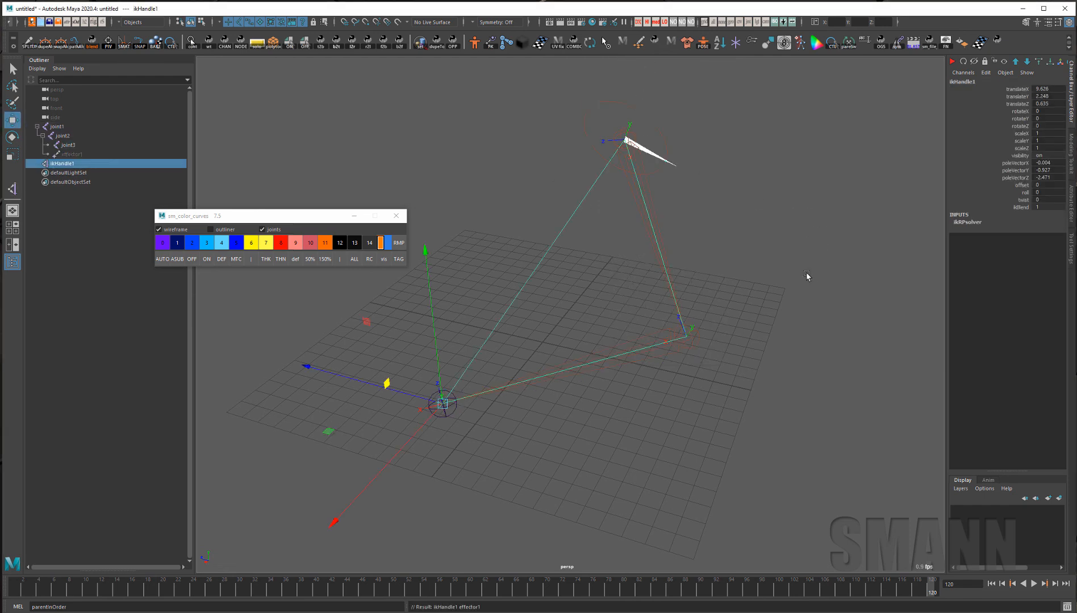
# Step: Clear the command line text and set a key on the IK handle at frame 1
pyautogui.keyDown('alt'); pyautogui.moveTo(804, 276); pyautogui.dragTo(735, 299); pyautogui.keyUp('alt')
pyautogui.click(133, 604)
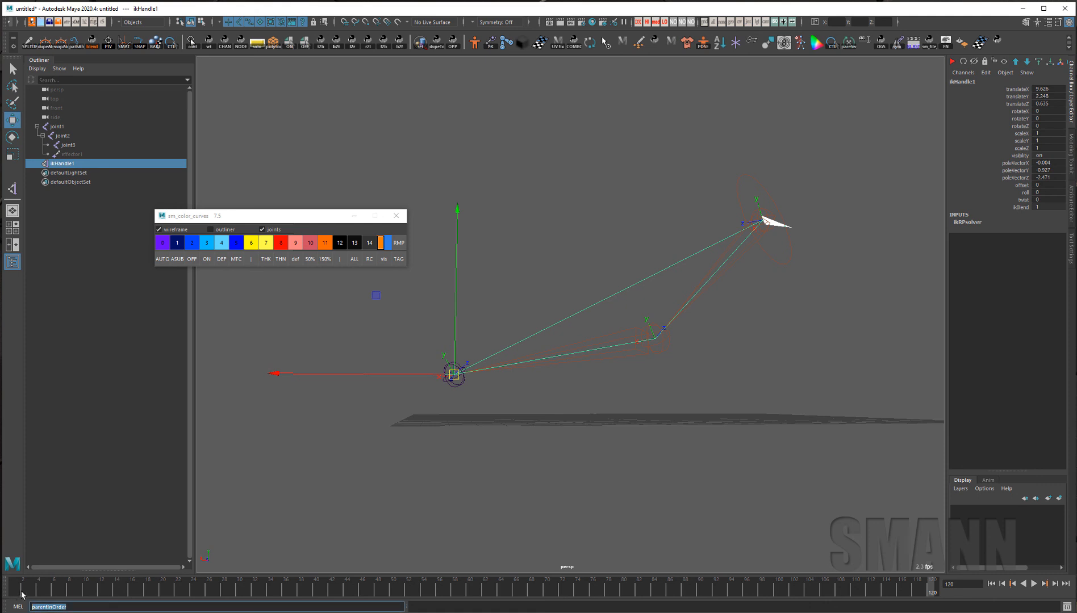
pyautogui.press('BackSpace')
pyautogui.moveTo(504, 290); pyautogui.dragTo(492, 329)
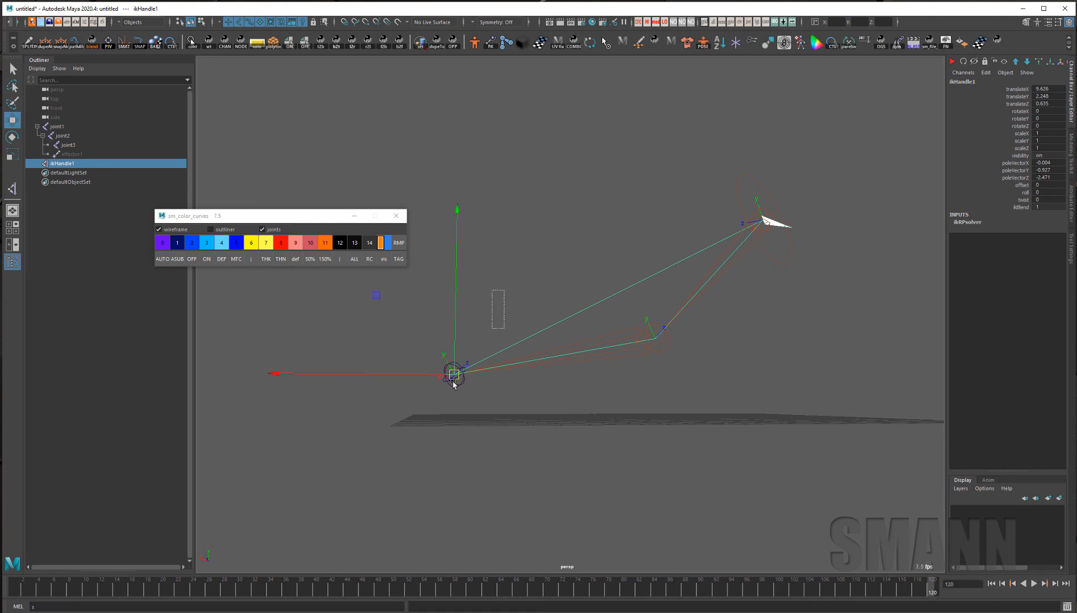
pyautogui.moveTo(168, 585); pyautogui.dragTo(16, 576)
pyautogui.press('s')
pyautogui.keyDown('alt'); pyautogui.moveTo(517, 464); pyautogui.dragTo(534, 473); pyautogui.keyUp('alt')
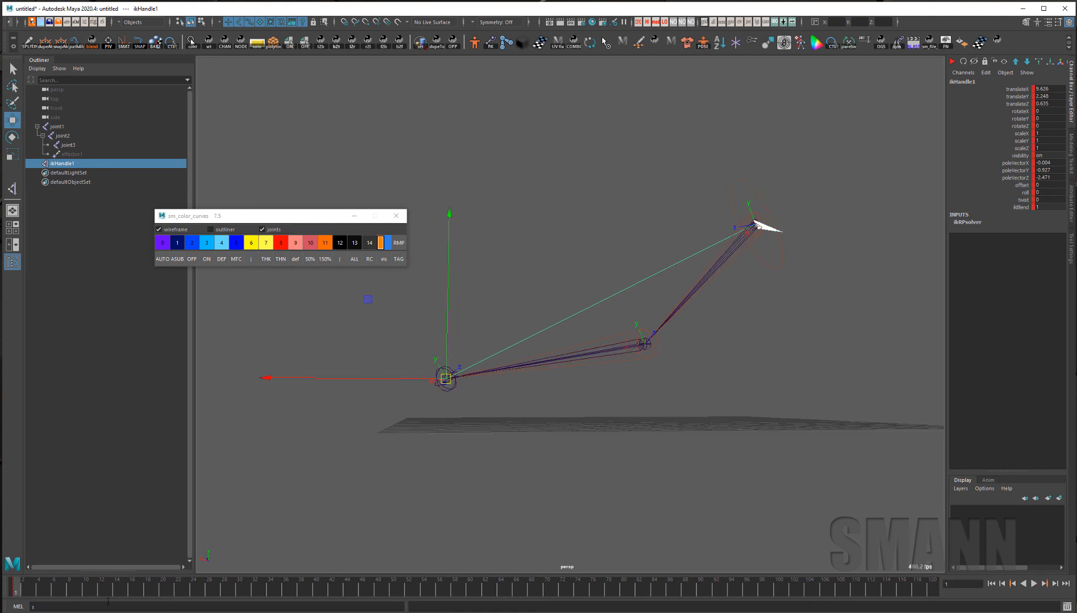
# Step: At frame 120, move the IK handle to about X 0.1, Y 9.4, Z -2 and key it
pyautogui.moveTo(46, 585); pyautogui.dragTo(933, 585)
pyautogui.moveTo(493, 463); pyautogui.dragTo(703, 310, button='middle')
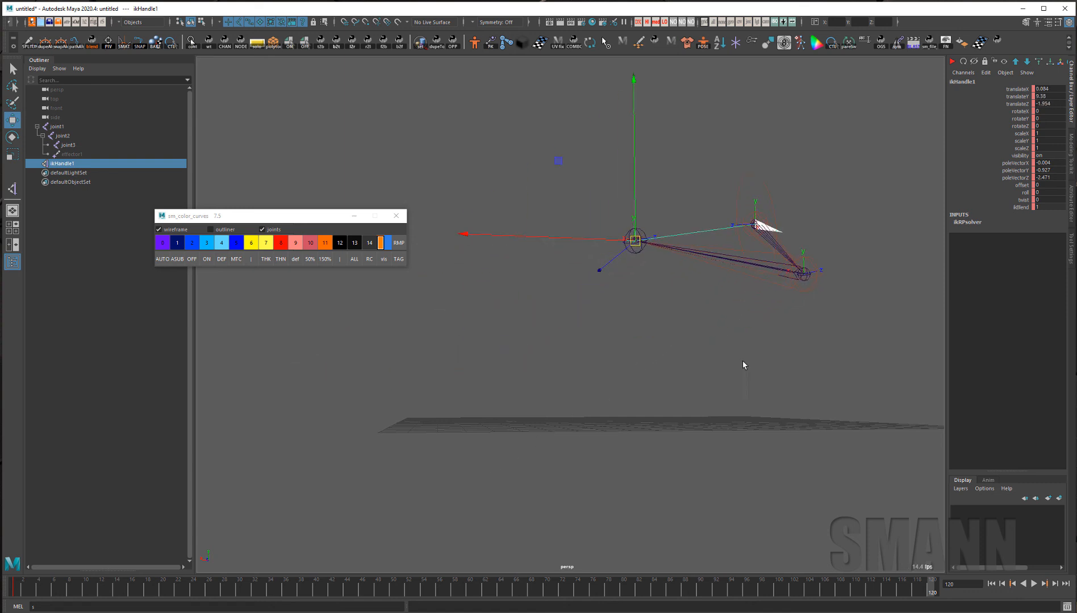
pyautogui.keyDown('alt'); pyautogui.moveTo(743, 363); pyautogui.dragTo(801, 406); pyautogui.keyUp('alt')
pyautogui.press('s')
# Step: Play back the keyed IK motion and select the middle joint to examine which rotation axes it uses
pyautogui.moveTo(928, 592); pyautogui.dragTo(40, 603)
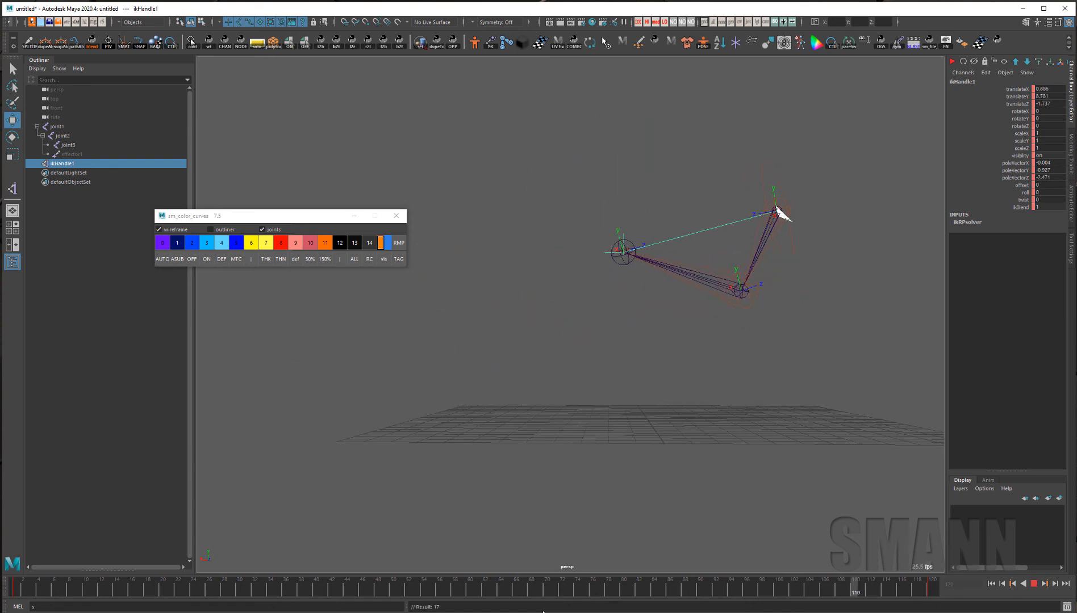
pyautogui.click(573, 332)
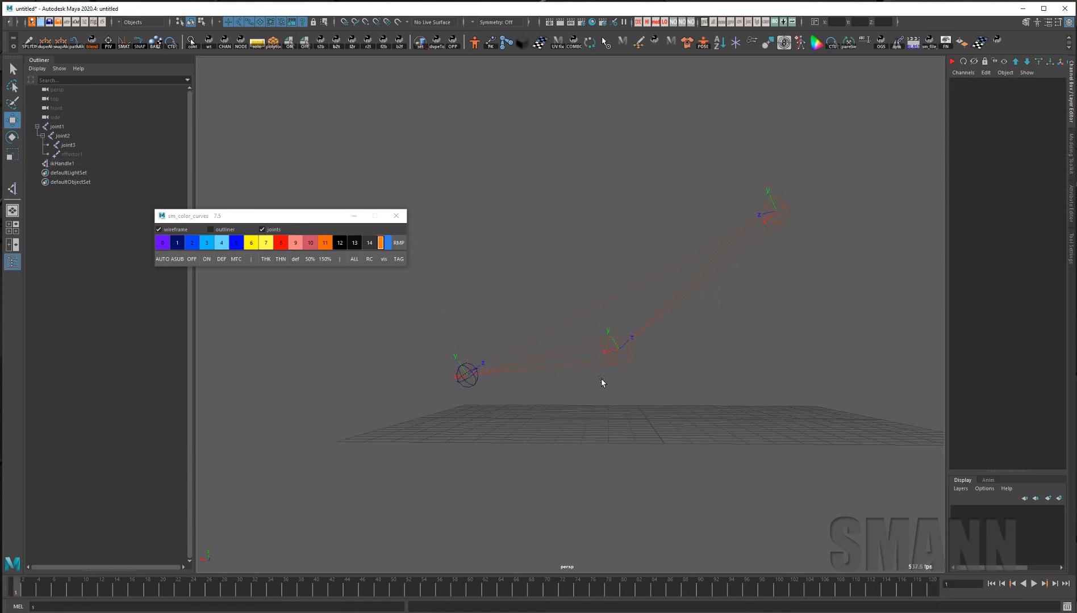
pyautogui.moveTo(574, 333); pyautogui.dragTo(579, 458)
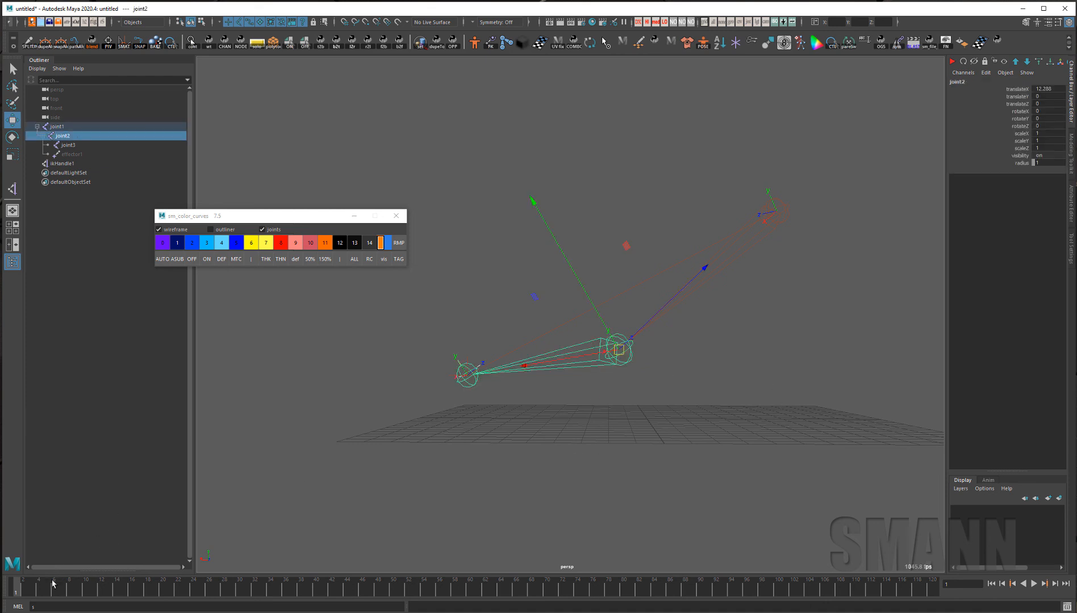
pyautogui.hotkey('alt', 'v')
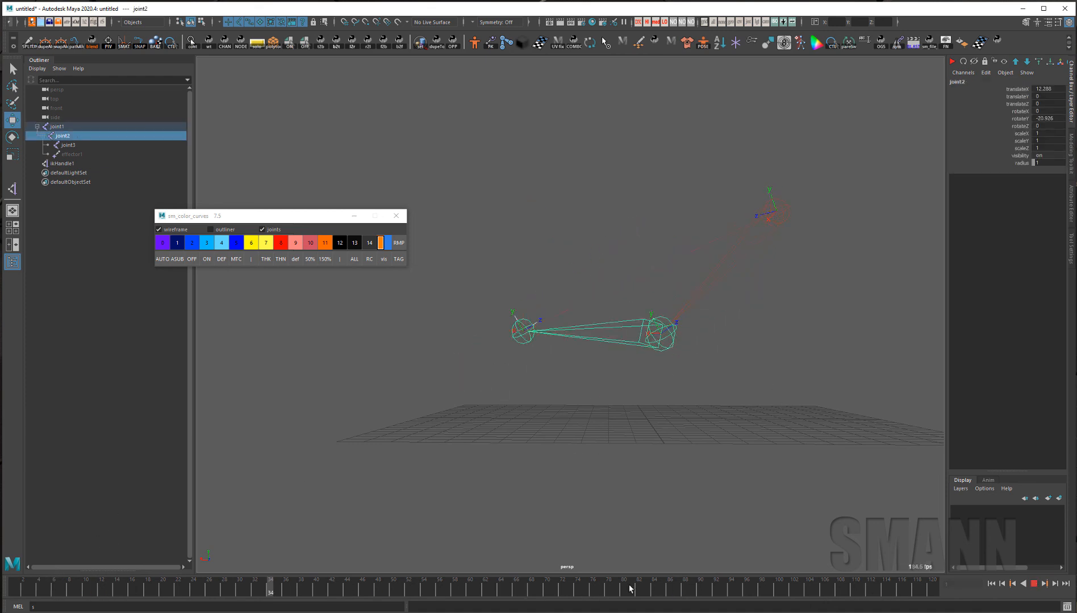
pyautogui.hotkey('alt', 'v')
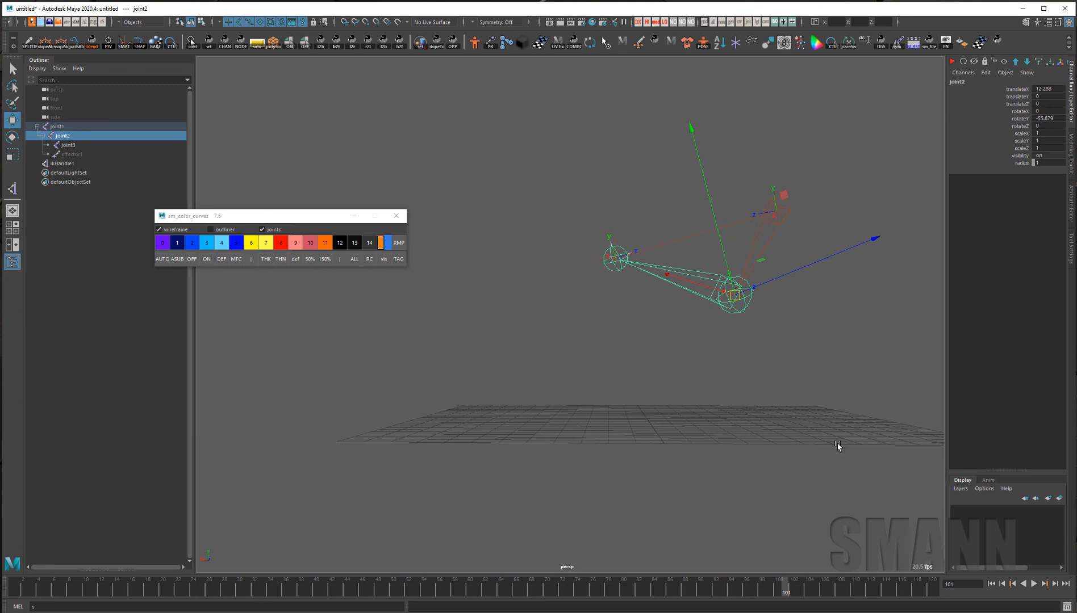
# Step: Scrub back to frame 88, replay the animation while watching the middle joint's rotation, and return to frame 1
pyautogui.moveTo(815, 589); pyautogui.dragTo(685, 590)
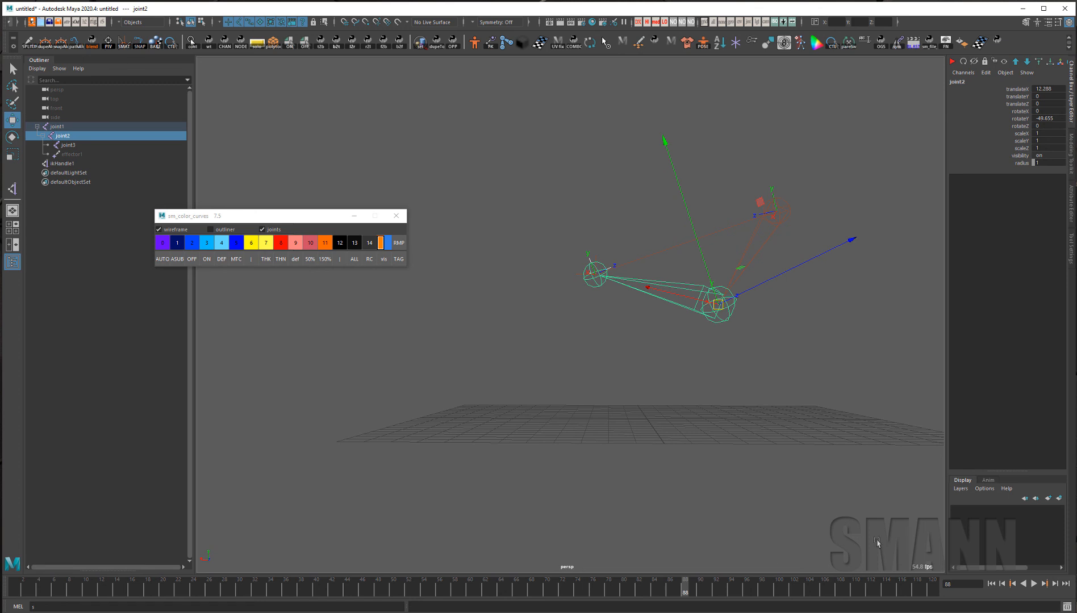
pyautogui.hotkey('alt', 'v')
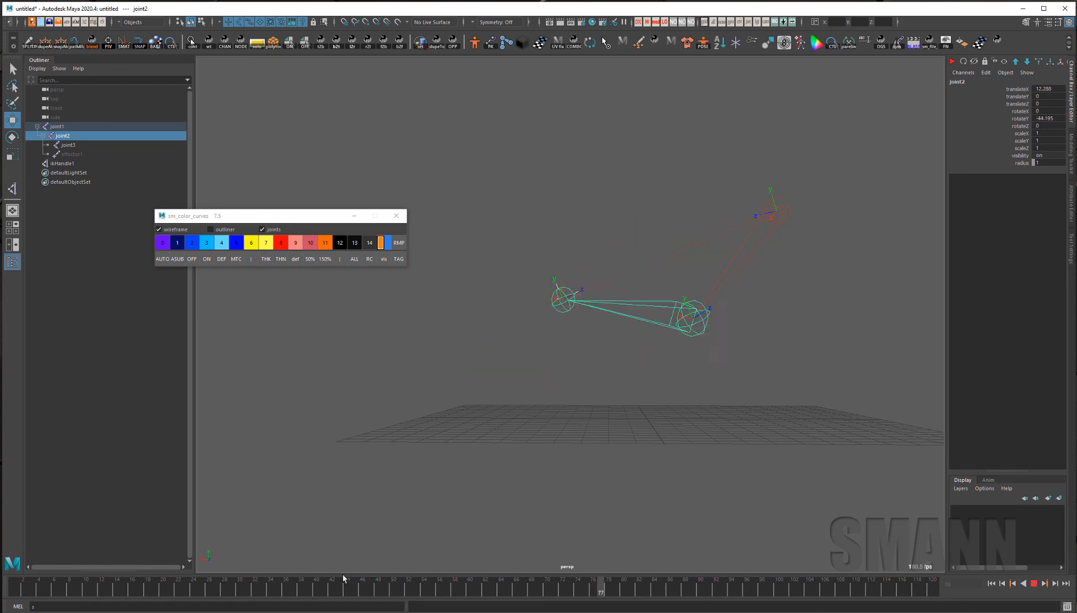
pyautogui.click(16, 587)
# Step: Close the sm_color_curves window and switch to the Select tool
pyautogui.keyDown('alt'); pyautogui.moveTo(752, 394); pyautogui.dragTo(557, 410); pyautogui.keyUp('alt')
pyautogui.keyDown('alt'); pyautogui.moveTo(785, 420); pyautogui.dragTo(829, 411, button='middle'); pyautogui.keyUp('alt')
pyautogui.click(396, 216)
pyautogui.keyDown('alt'); pyautogui.moveTo(886, 293); pyautogui.dragTo(806, 367); pyautogui.keyUp('alt')
pyautogui.press('q')
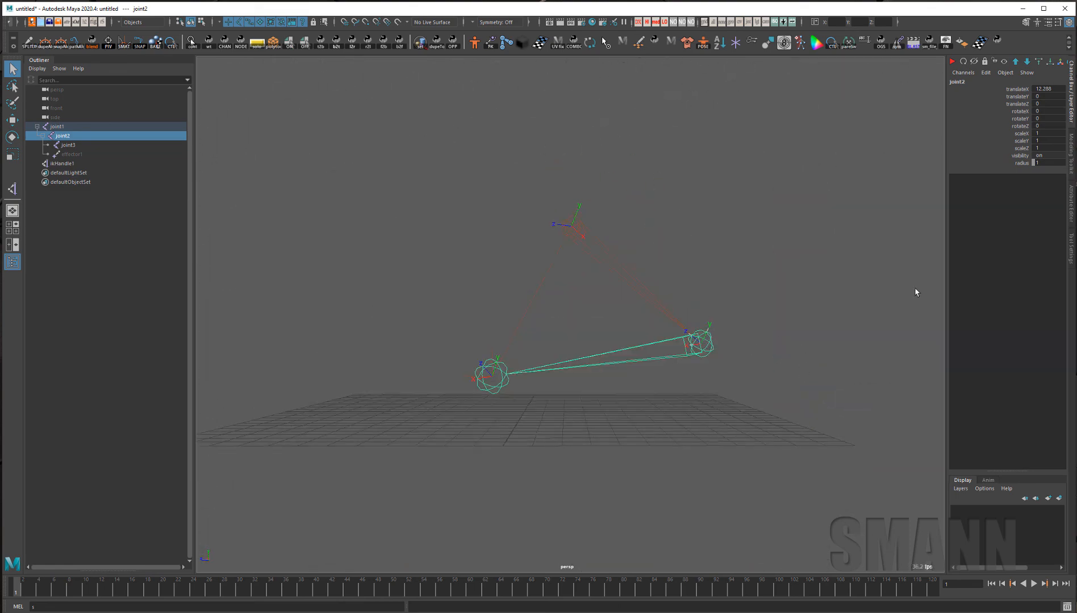